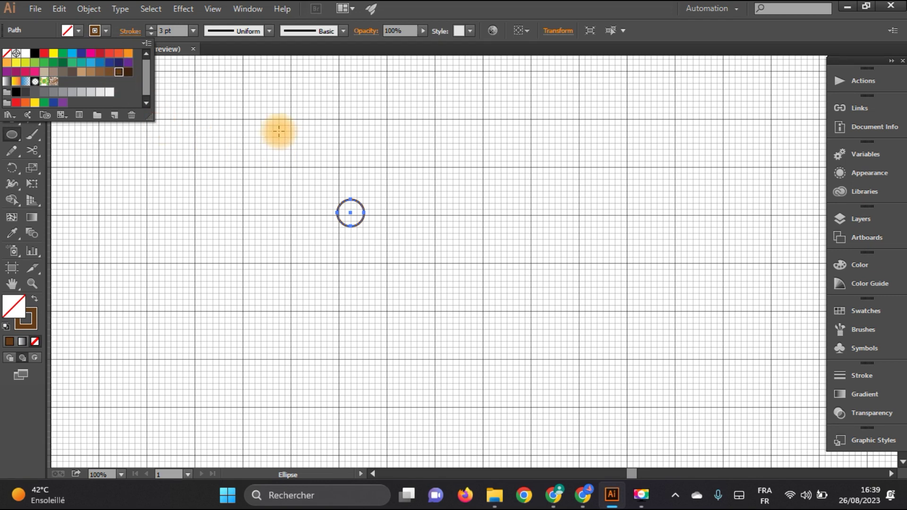
Step: Set the circle's stroke weight to 4 pt and align the stroke to the outside
{"action": "left_click", "coordinate": [151, 27]}
{"action": "left_click", "coordinate": [152, 28]}
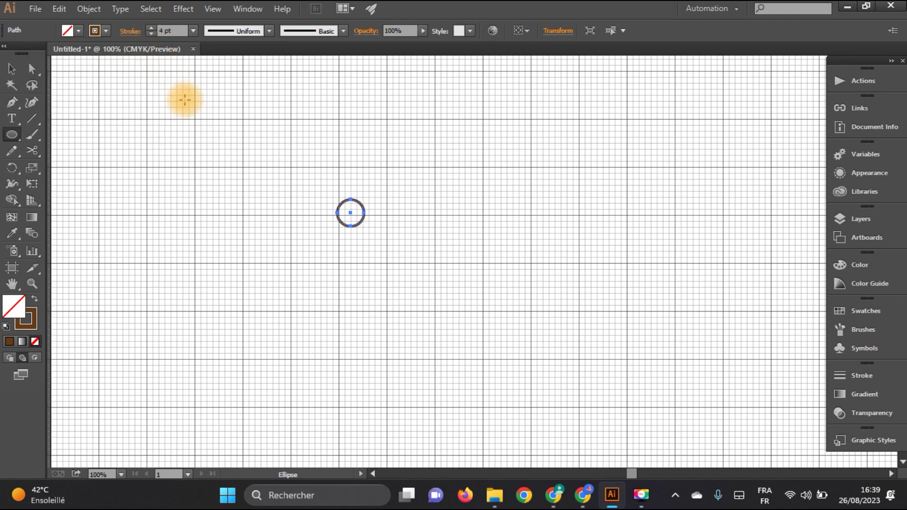
{"action": "left_click", "coordinate": [860, 376]}
{"action": "left_click", "coordinate": [754, 329]}
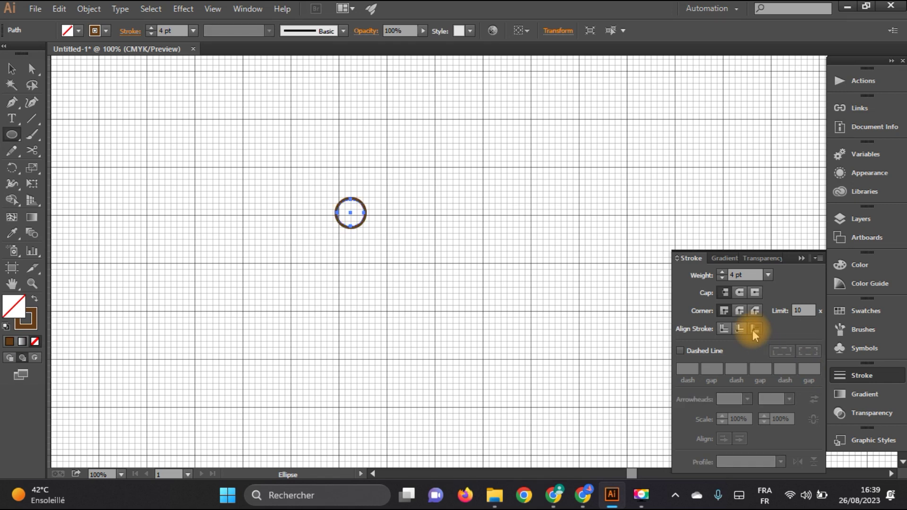
Step: Fill the brown-outlined circle with the yellow-green swatch and deselect it
{"action": "left_click", "coordinate": [79, 31]}
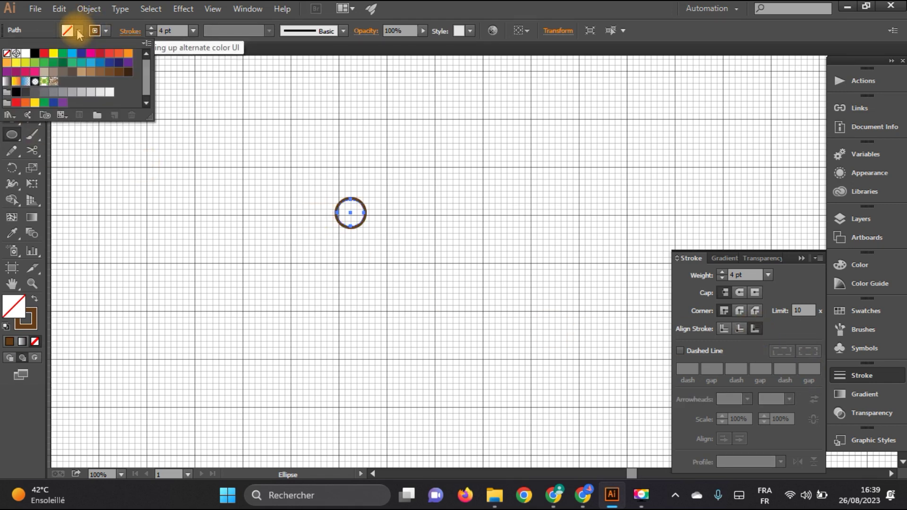
{"action": "left_click", "coordinate": [25, 63]}
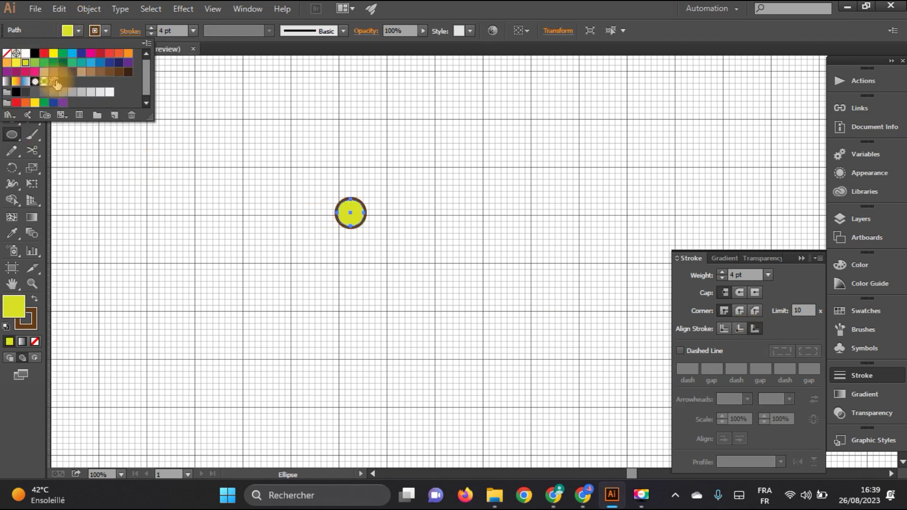
{"action": "left_click", "coordinate": [12, 69]}
{"action": "left_click", "coordinate": [302, 226]}
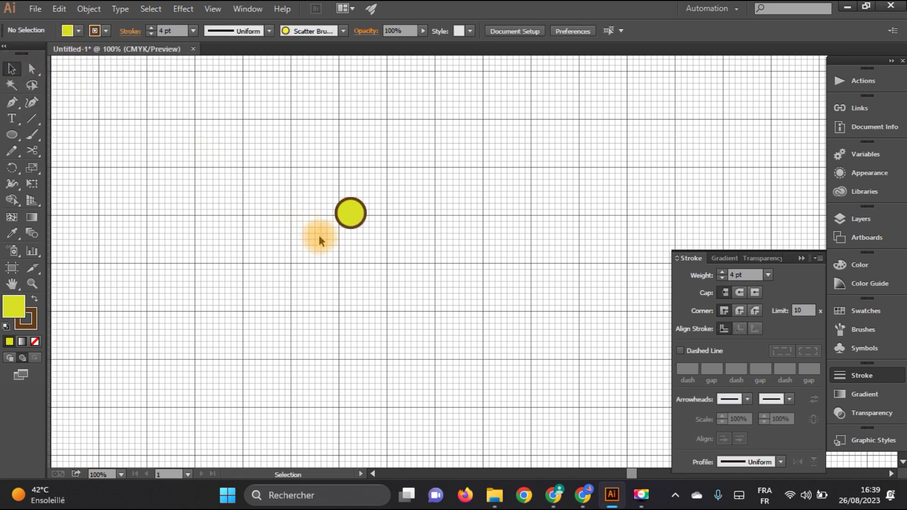
Step: Scale the circle down slightly, together with its stroke, and deselect it
{"action": "left_click", "coordinate": [353, 213]}
{"action": "scroll", "coordinate": [353, 214], "scroll_direction": "up", "scroll_amount": 4}
{"action": "left_click_drag", "start_coordinate": [407, 276], "coordinate": [378, 294]}
{"action": "left_click", "coordinate": [376, 293]}
{"action": "scroll", "coordinate": [321, 276], "scroll_direction": "down", "scroll_amount": 3}
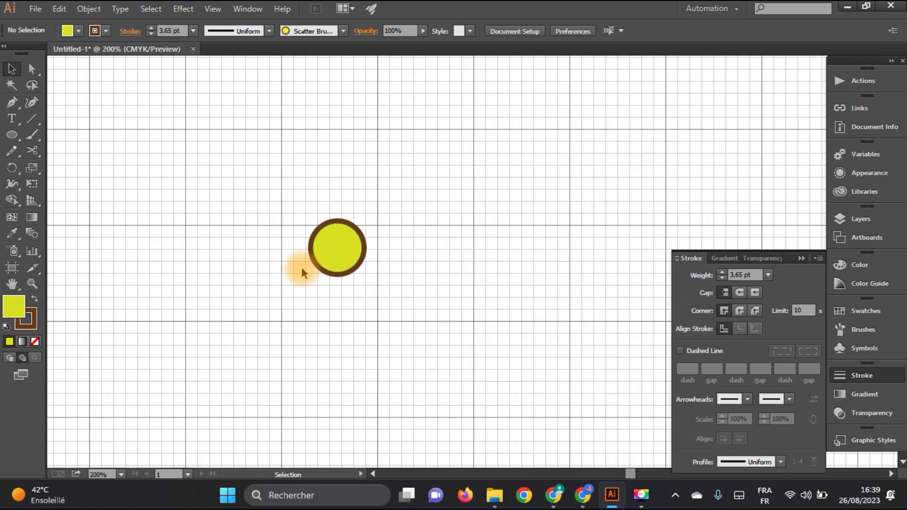
Step: Duplicate the outlined circle beside the original and set the copy's stroke to none
{"action": "left_click_drag", "start_coordinate": [333, 260], "coordinate": [415, 262]}
{"action": "left_click", "coordinate": [446, 282]}
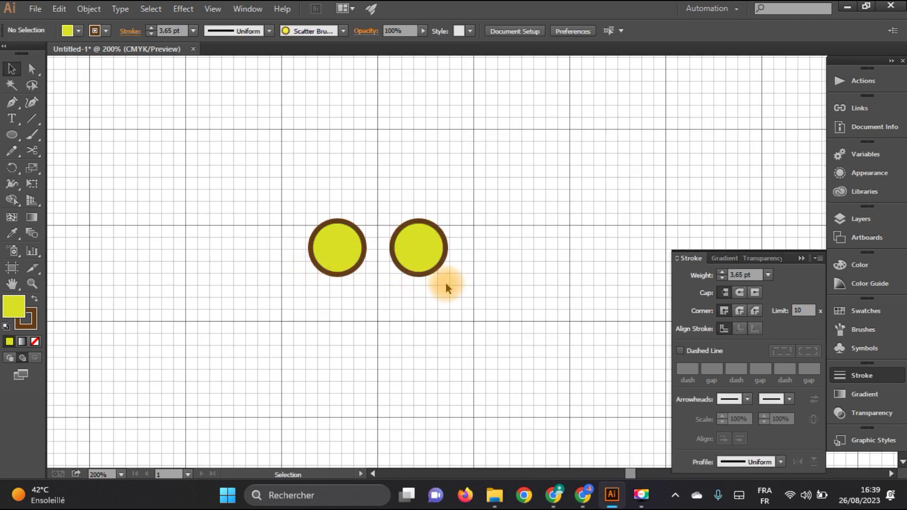
{"action": "left_click", "coordinate": [436, 247]}
{"action": "left_click", "coordinate": [106, 31]}
{"action": "left_click", "coordinate": [7, 54]}
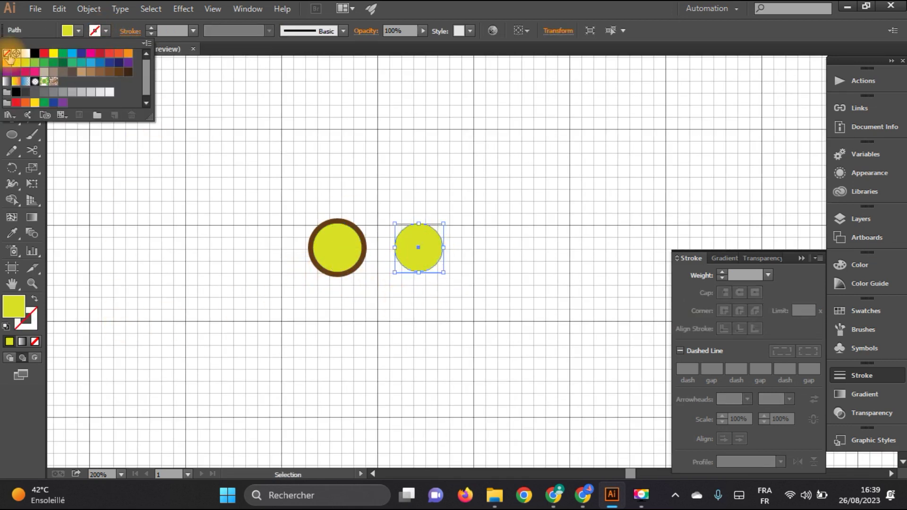
{"action": "left_click", "coordinate": [382, 301]}
Step: Duplicate the strokeless circle with a small diagonal offset up and to the left so the two overlap, then select the front circle
{"action": "left_click", "coordinate": [442, 268]}
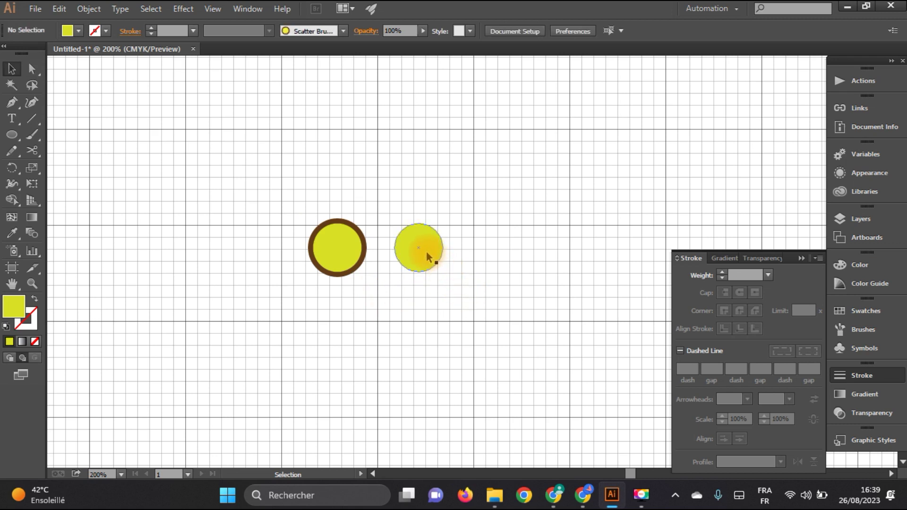
{"action": "left_click_drag", "start_coordinate": [424, 258], "coordinate": [418, 249]}
{"action": "left_click", "coordinate": [439, 255]}
Step: Fill the front overlapping circle with the light green swatch after trying two darker greens
{"action": "left_click", "coordinate": [78, 31]}
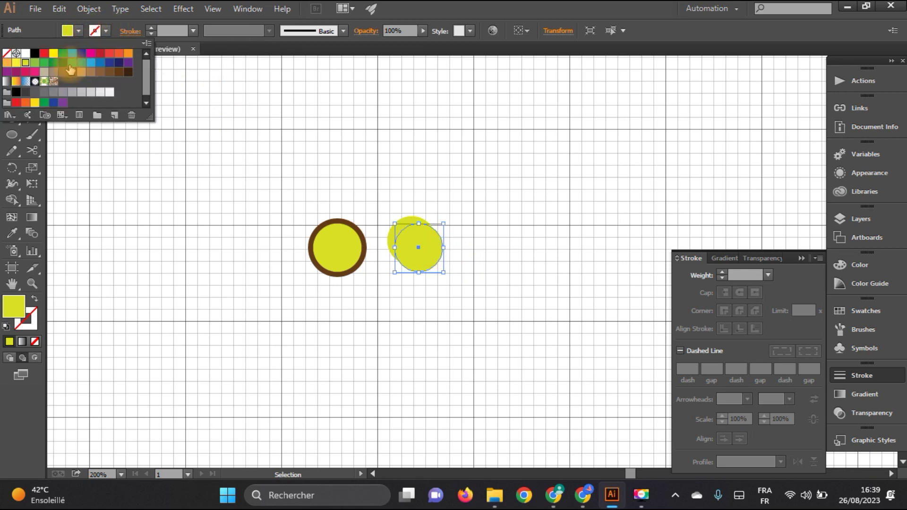
{"action": "left_click", "coordinate": [53, 64]}
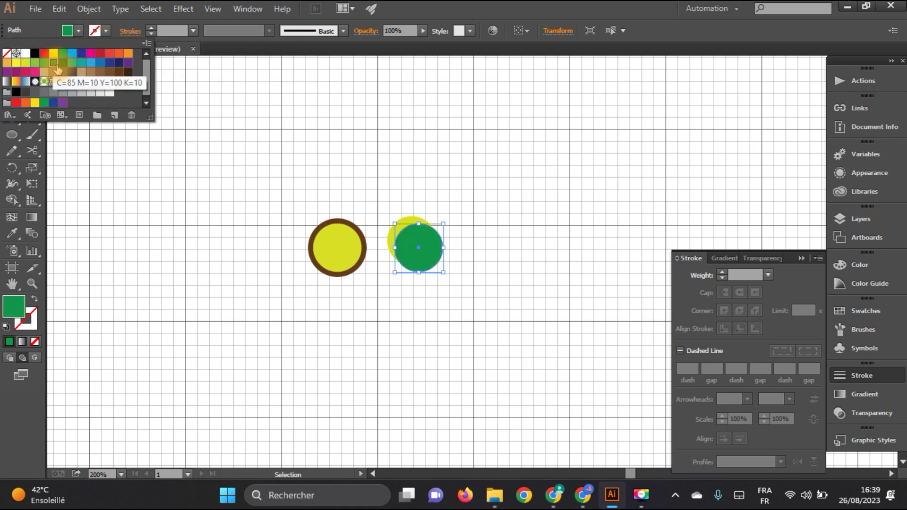
{"action": "left_click", "coordinate": [44, 63]}
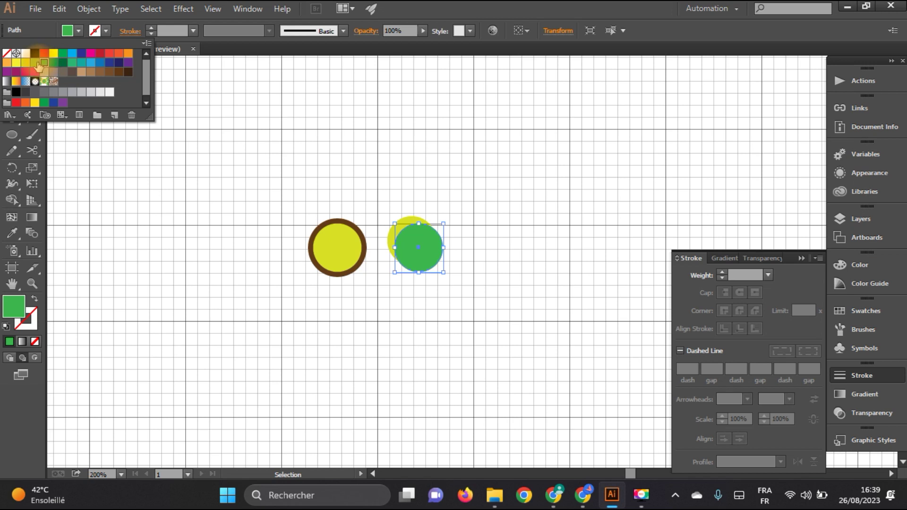
{"action": "left_click", "coordinate": [36, 64]}
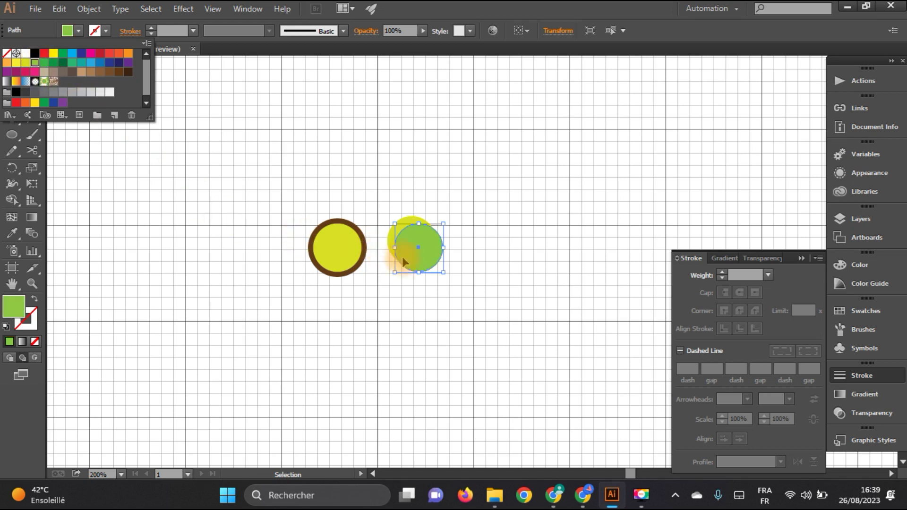
Step: Select both overlapping strokeless circles and split them with the Pathfinder Divide operation
{"action": "left_click", "coordinate": [442, 205]}
{"action": "left_click_drag", "start_coordinate": [435, 194], "coordinate": [406, 281]}
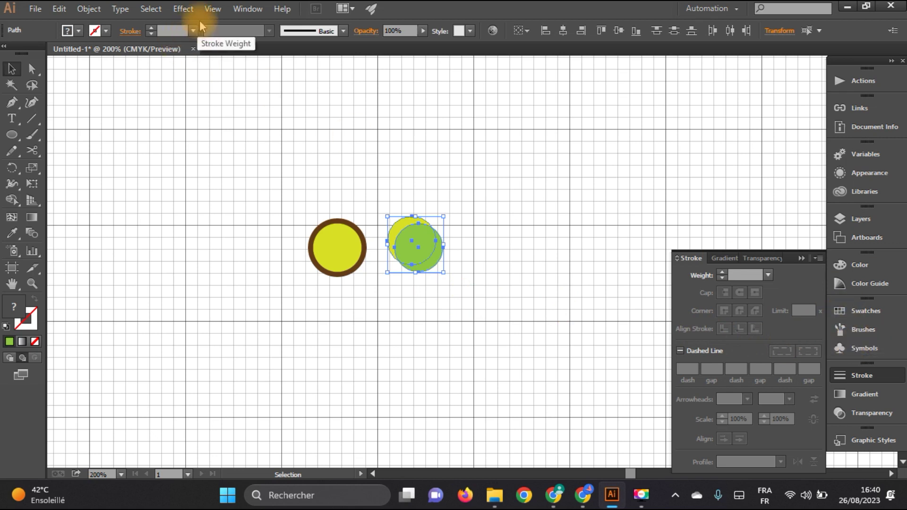
{"action": "left_click", "coordinate": [245, 9]}
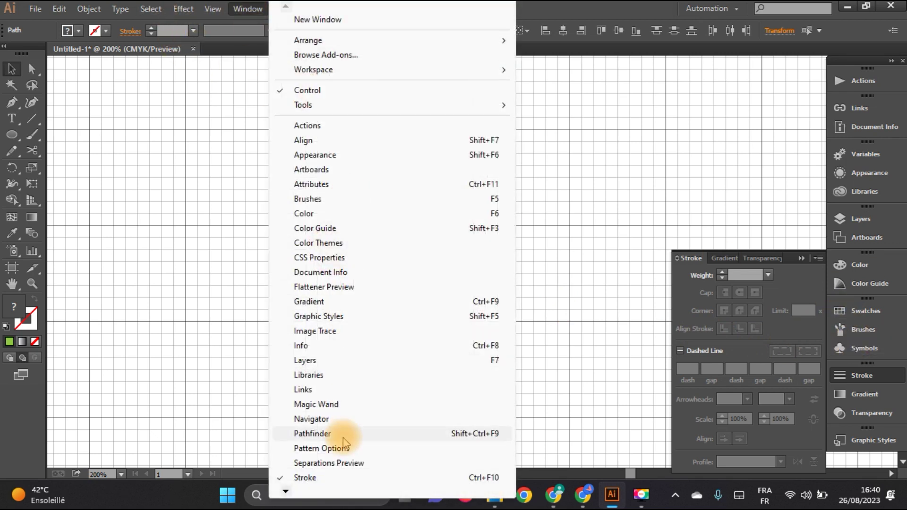
{"action": "left_click", "coordinate": [312, 433]}
{"action": "left_click", "coordinate": [562, 255]}
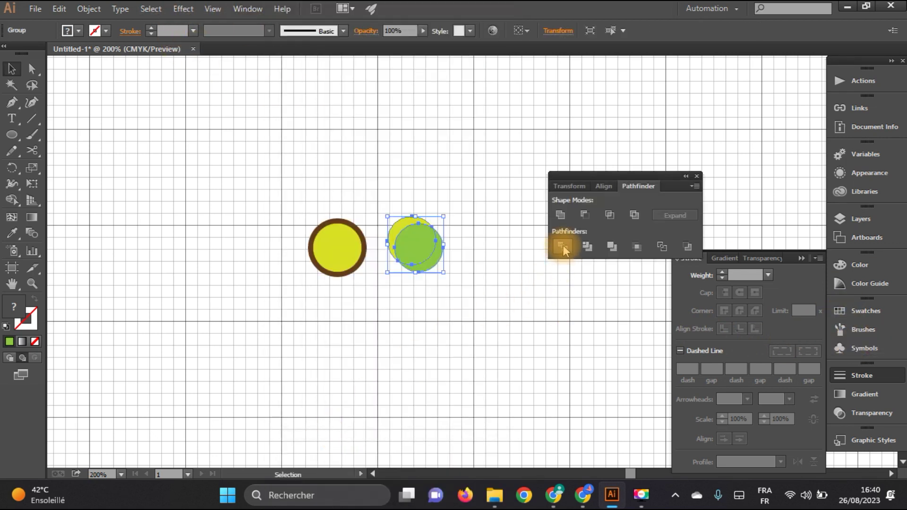
Step: Ungroup the divided shapes and delete the outer yellow-green crescent
{"action": "right_click", "coordinate": [421, 253]}
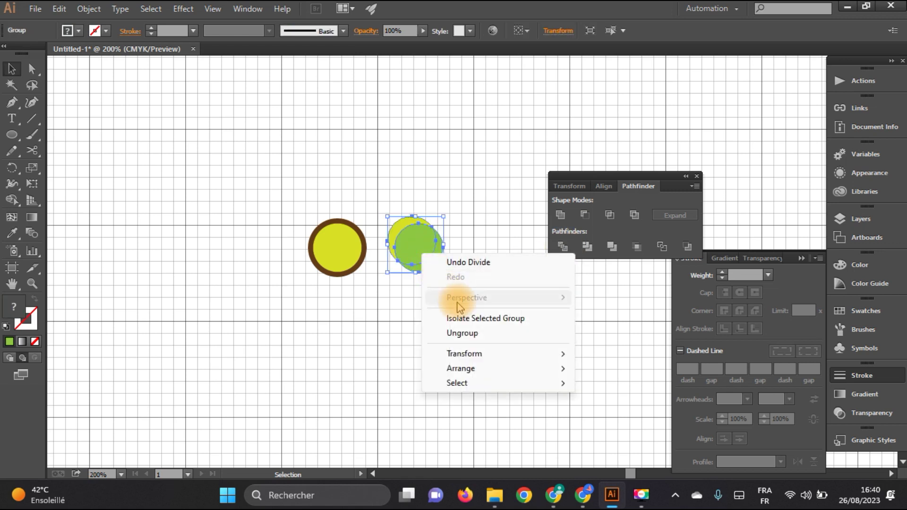
{"action": "left_click", "coordinate": [461, 333]}
{"action": "left_click", "coordinate": [400, 224]}
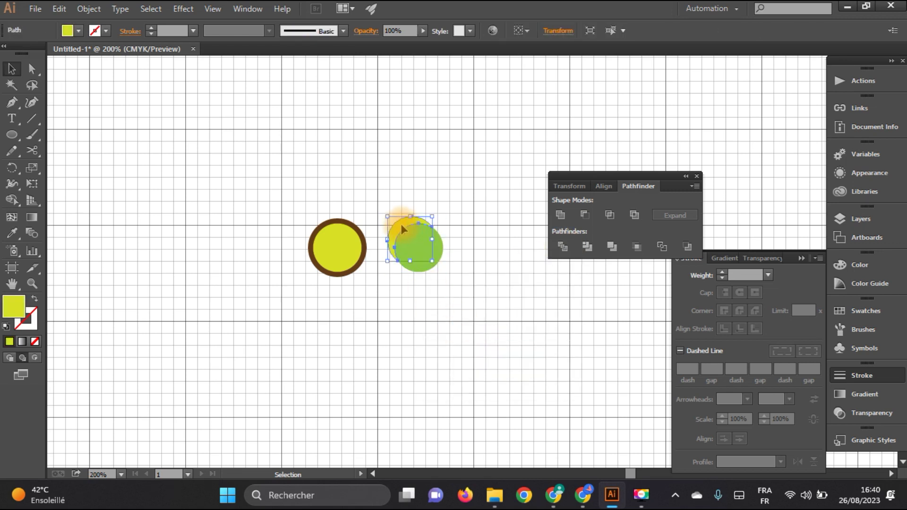
{"action": "key", "text": "Delete"}
Step: Try to copy the outlined circle's appearance onto the overlap piece with the Eyedropper, with its stroke set to none
{"action": "left_click_drag", "start_coordinate": [420, 251], "coordinate": [412, 244]}
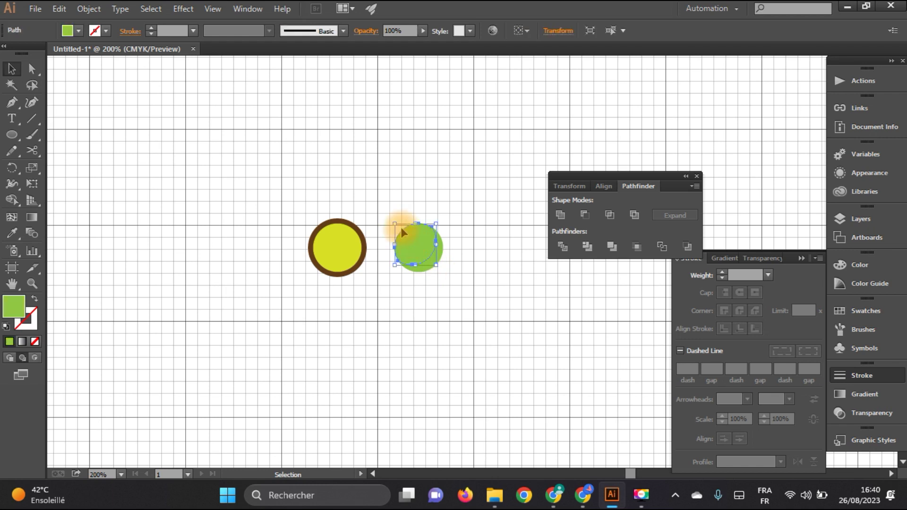
{"action": "left_click", "coordinate": [12, 233]}
{"action": "left_click", "coordinate": [337, 246]}
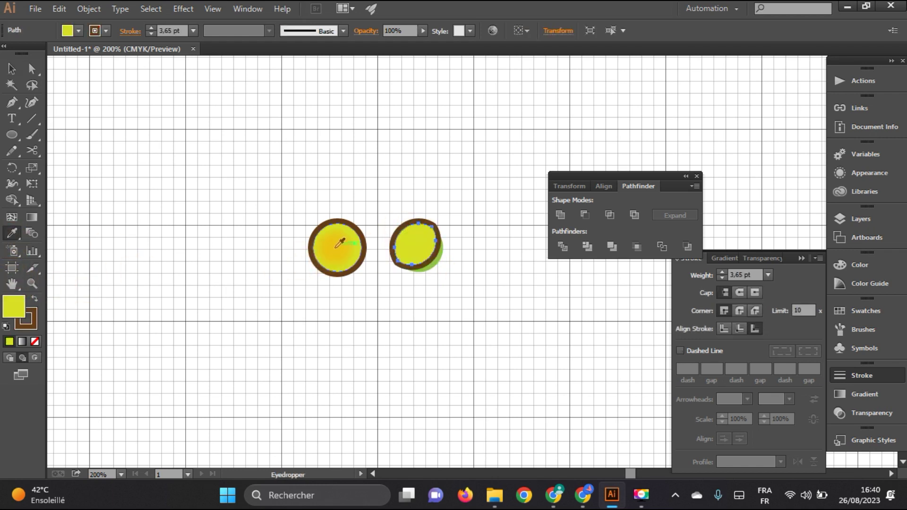
{"action": "left_click", "coordinate": [25, 319]}
{"action": "left_click", "coordinate": [35, 342]}
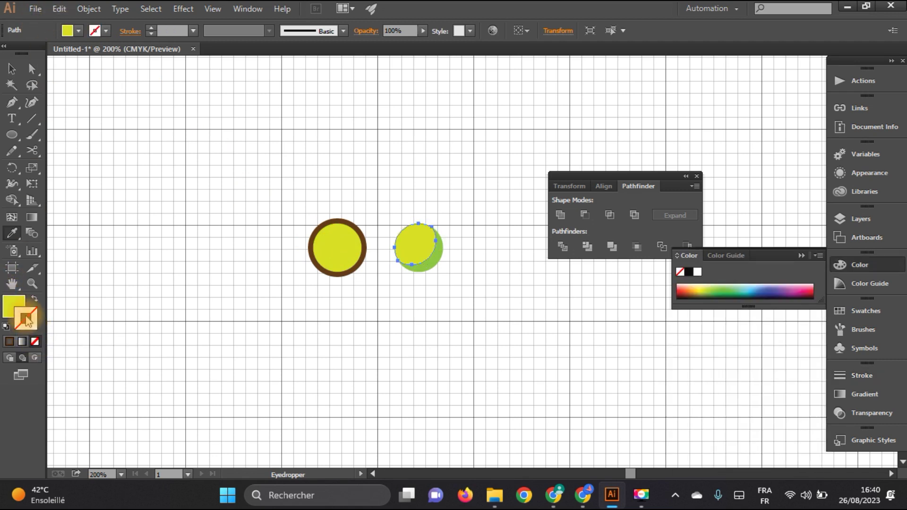
Step: Undo the stroke removal and the Eyedropper sampling on the overlap piece
{"action": "left_click", "coordinate": [59, 9]}
{"action": "left_click", "coordinate": [80, 24]}
{"action": "left_click", "coordinate": [60, 9]}
{"action": "left_click", "coordinate": [82, 38]}
{"action": "left_click", "coordinate": [59, 9]}
{"action": "left_click", "coordinate": [81, 24]}
{"action": "left_click", "coordinate": [59, 9]}
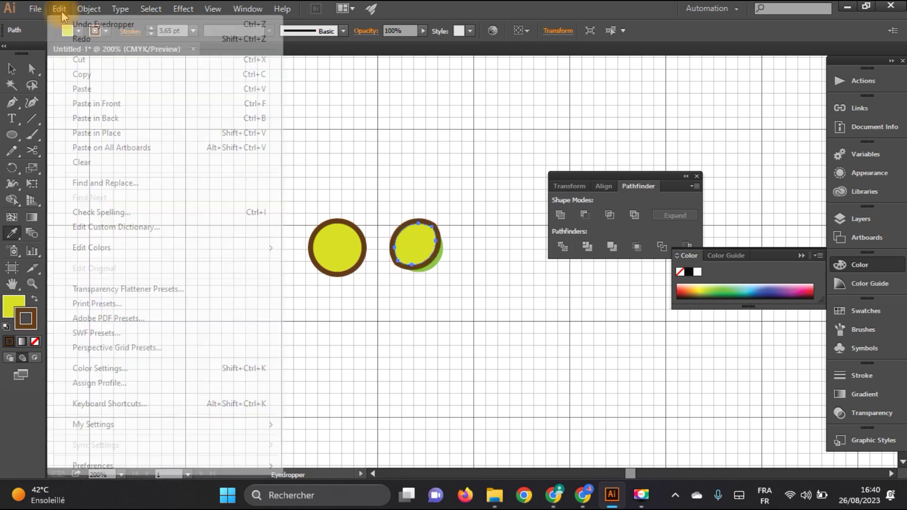
{"action": "left_click", "coordinate": [80, 24]}
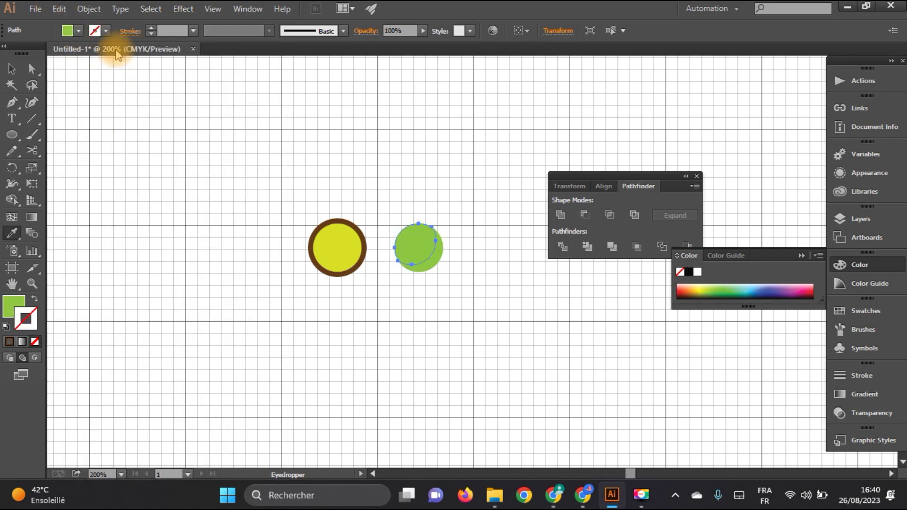
Step: Fill the overlap piece with the yellow-green swatch, leaving the light green crescent as shading, and deselect
{"action": "left_click", "coordinate": [78, 30]}
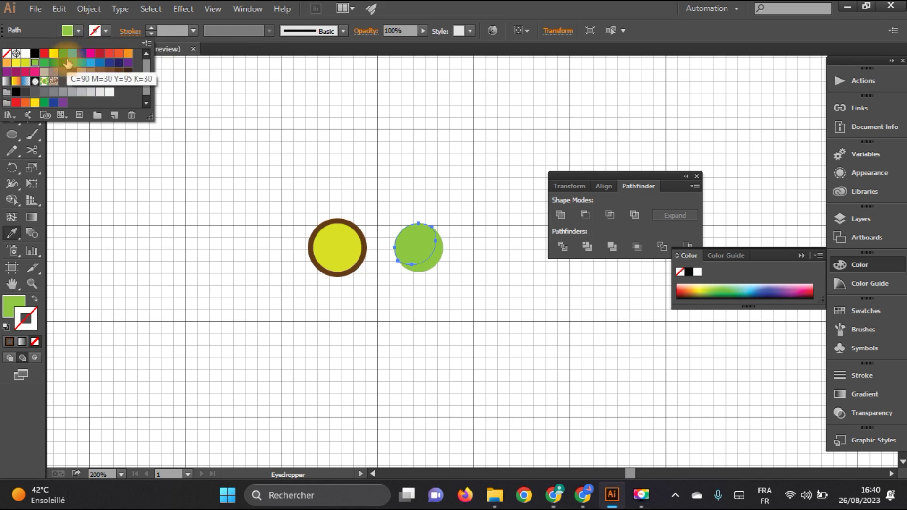
{"action": "left_click", "coordinate": [25, 62]}
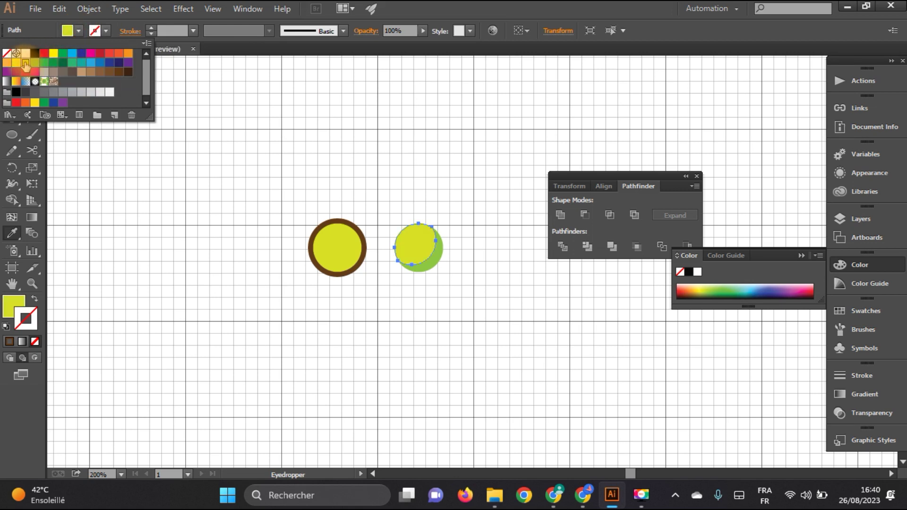
{"action": "left_click", "coordinate": [77, 30]}
{"action": "left_click", "coordinate": [15, 67]}
{"action": "left_click", "coordinate": [160, 237]}
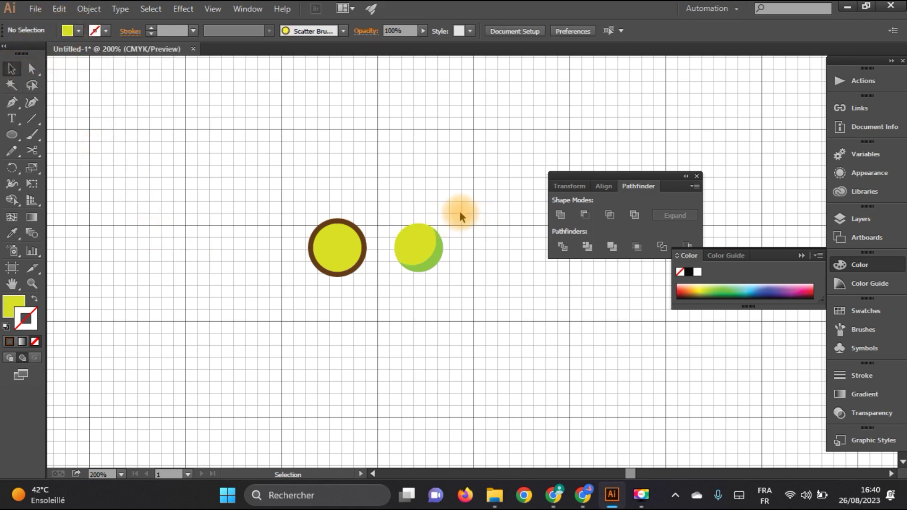
Step: Move the two-tone shaded shapes onto the brown-outlined circle, bring them to the front, and deselect
{"action": "left_click_drag", "start_coordinate": [402, 282], "coordinate": [402, 282]}
{"action": "left_click_drag", "start_coordinate": [417, 252], "coordinate": [336, 251]}
{"action": "right_click", "coordinate": [342, 252]}
{"action": "mouse_move", "coordinate": [457, 433]}
{"action": "left_click", "coordinate": [522, 432]}
{"action": "left_click", "coordinate": [403, 208]}
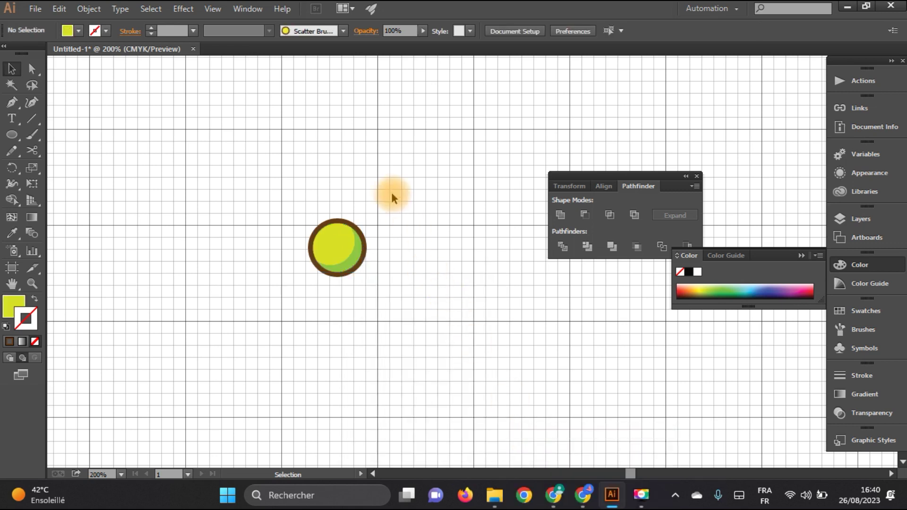
{"action": "left_click_drag", "start_coordinate": [293, 280], "coordinate": [294, 281]}
{"action": "left_click", "coordinate": [350, 330]}
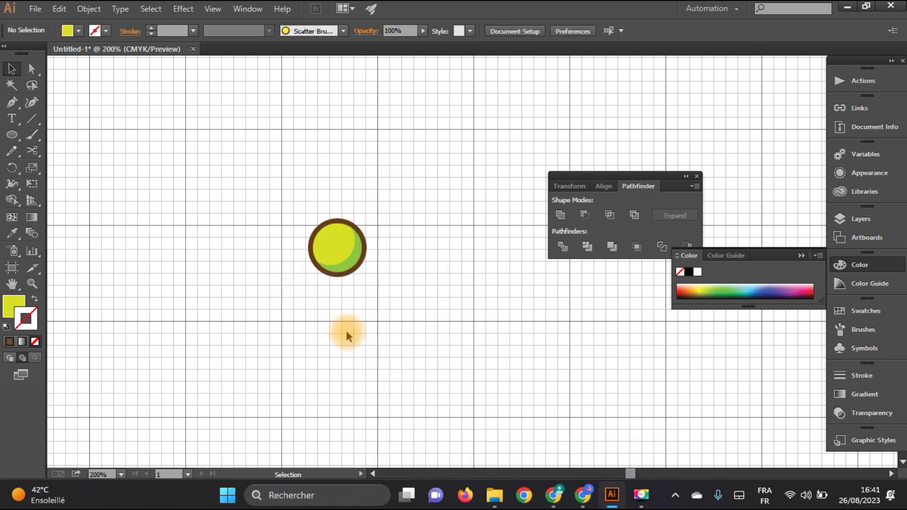
Step: Draw a small flat ellipse on the upper part of the shaded circle and rotate it slightly counterclockwise
{"action": "left_click", "coordinate": [12, 134]}
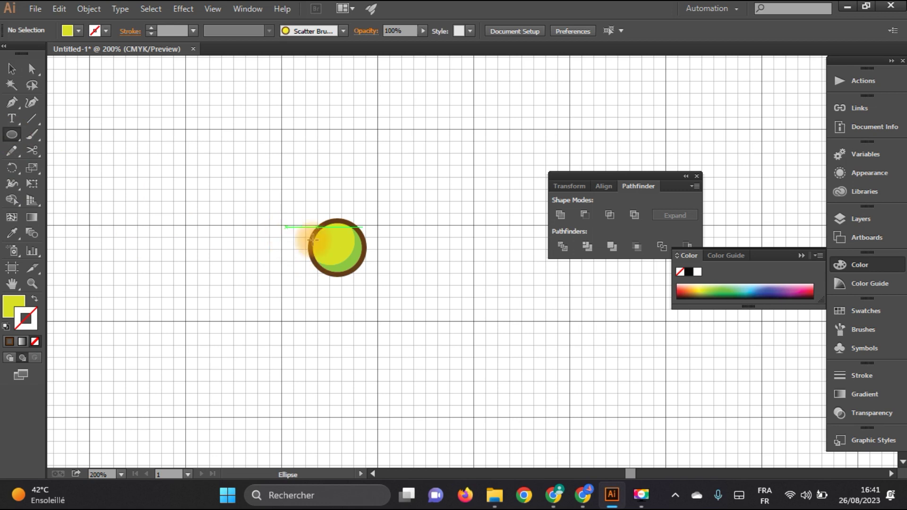
{"action": "left_click_drag", "start_coordinate": [320, 240], "coordinate": [341, 245]}
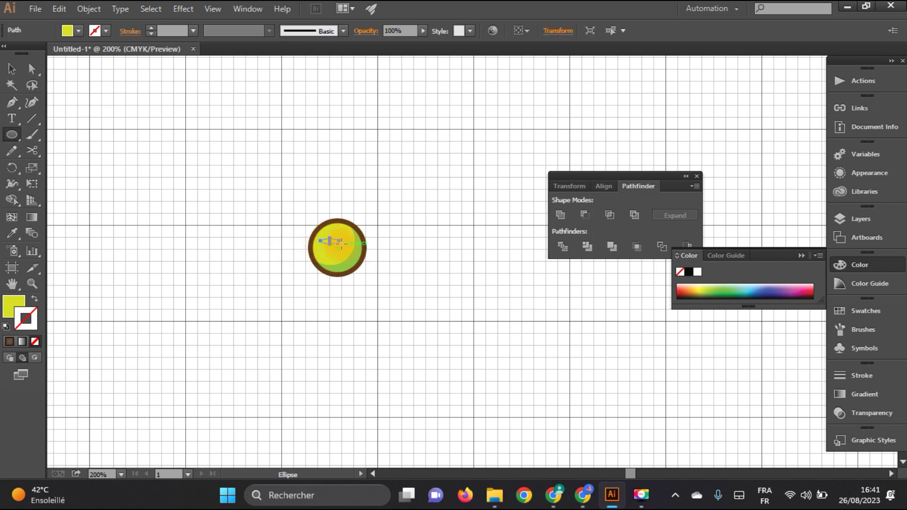
{"action": "left_click", "coordinate": [12, 68]}
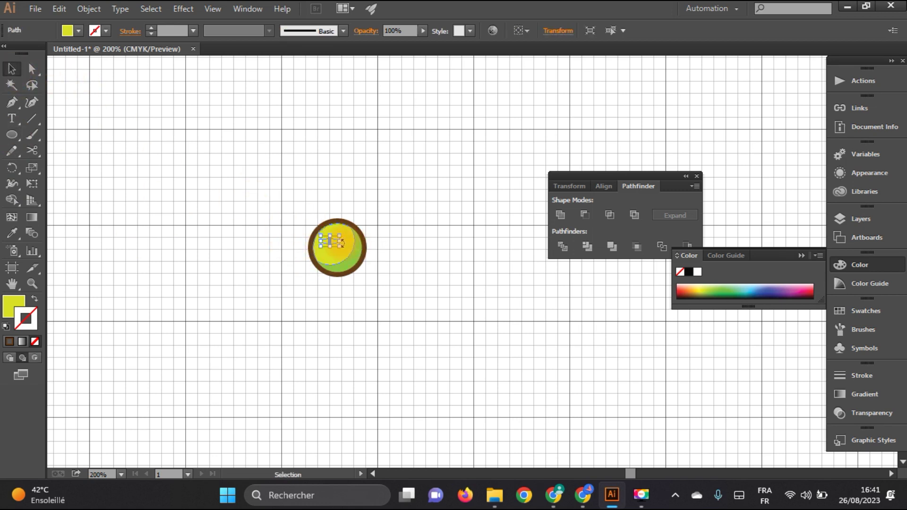
{"action": "left_click_drag", "start_coordinate": [342, 242], "coordinate": [343, 242]}
Step: Fill the small ellipse with the lightest grey swatch as a highlight and deselect it
{"action": "left_click", "coordinate": [78, 31]}
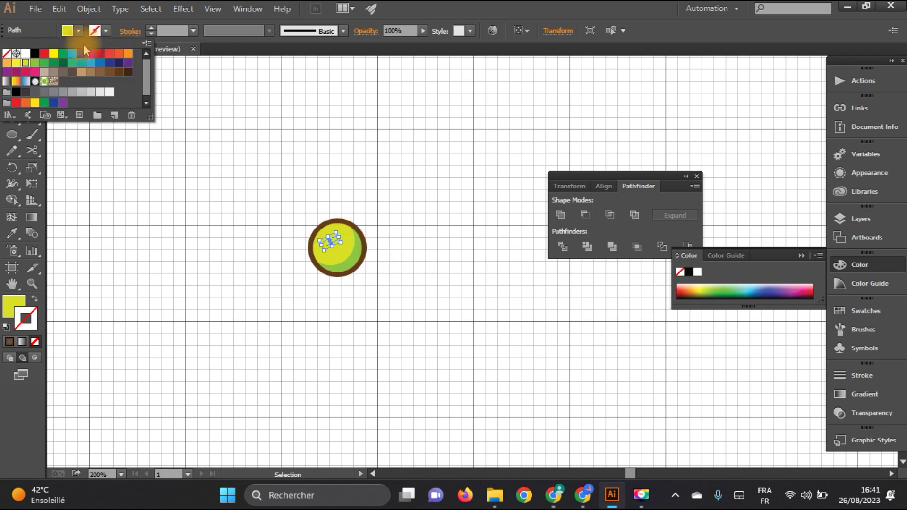
{"action": "left_click", "coordinate": [110, 91]}
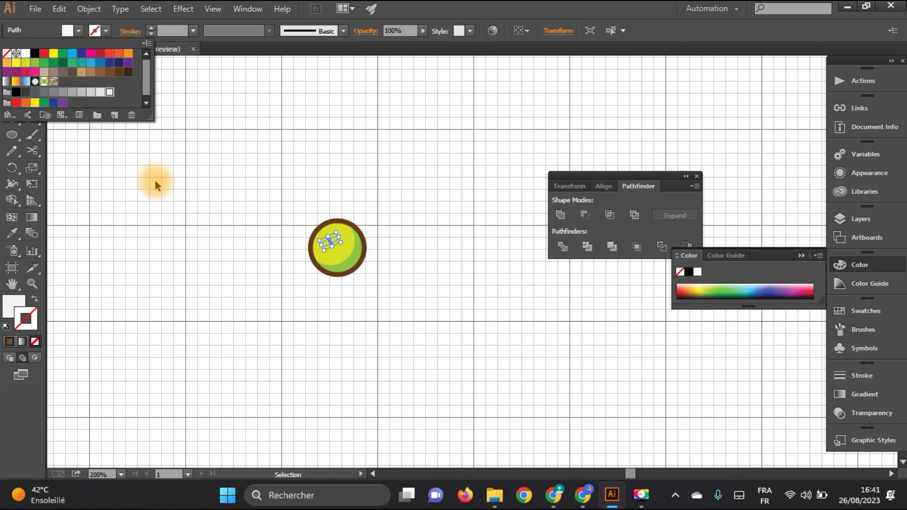
{"action": "left_click", "coordinate": [132, 282]}
{"action": "left_click", "coordinate": [168, 284]}
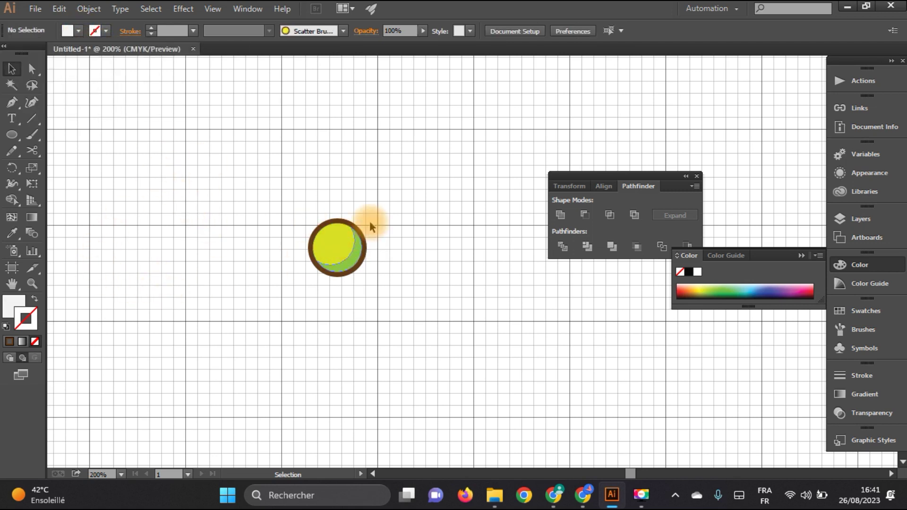
Step: Send the ball's yellow-green and green shading pieces behind the small highlight ellipse, and deselect
{"action": "left_click_drag", "start_coordinate": [361, 263], "coordinate": [338, 257]}
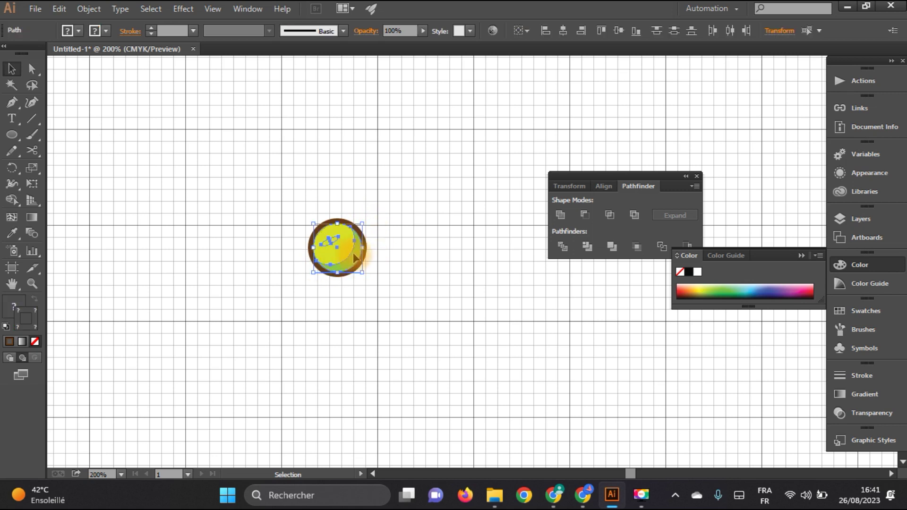
{"action": "left_click", "coordinate": [375, 226]}
{"action": "left_click", "coordinate": [349, 272]}
{"action": "right_click", "coordinate": [344, 253]}
{"action": "mouse_move", "coordinate": [456, 433]}
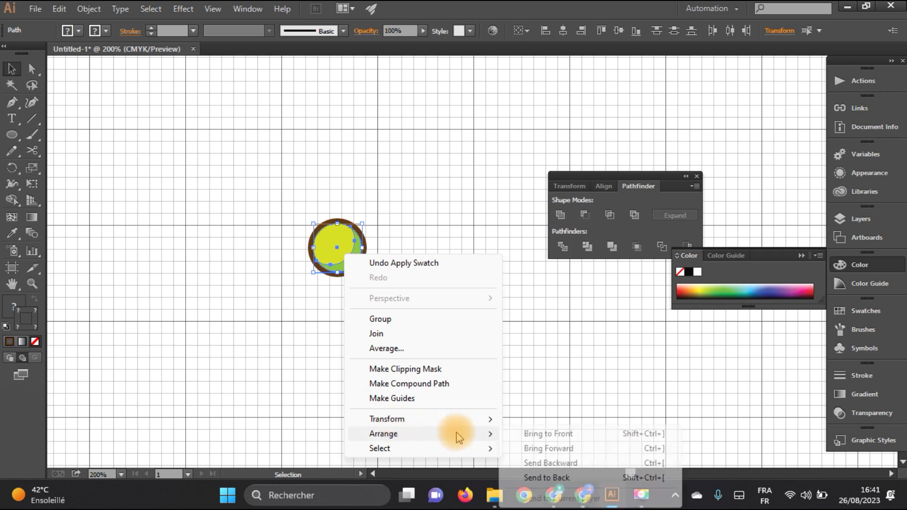
{"action": "left_click", "coordinate": [540, 477]}
{"action": "left_click", "coordinate": [364, 282]}
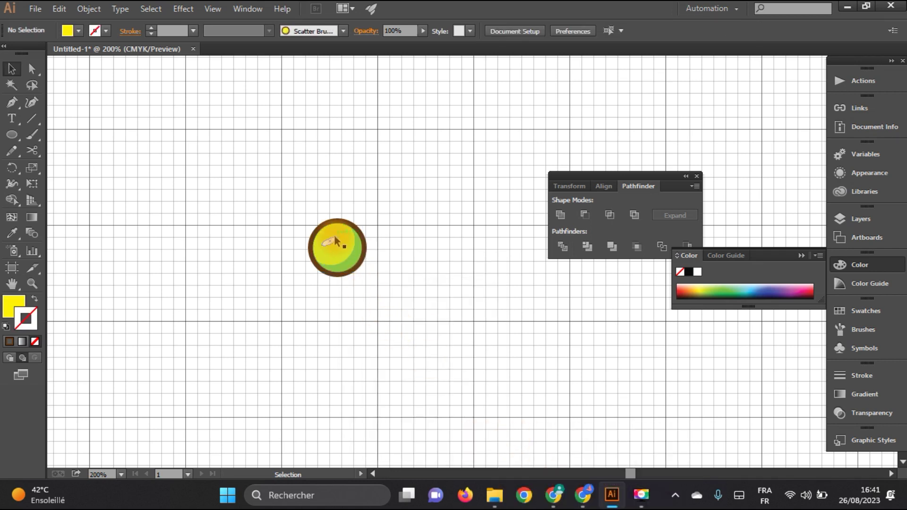
Step: Widen the highlight ellipse, rotate it more steeply counterclockwise, place it near the ball's upper-left edge, and deselect
{"action": "left_click_drag", "start_coordinate": [334, 234], "coordinate": [336, 232]}
{"action": "scroll", "coordinate": [329, 239], "scroll_direction": "up", "scroll_amount": 5}
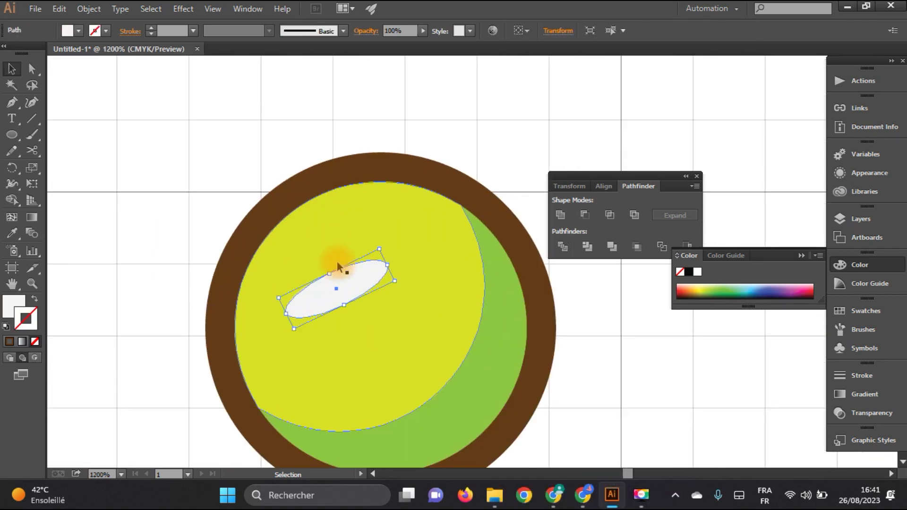
{"action": "left_click_drag", "start_coordinate": [329, 276], "coordinate": [318, 263]}
{"action": "left_click_drag", "start_coordinate": [380, 259], "coordinate": [336, 271]}
{"action": "scroll", "coordinate": [348, 286], "scroll_direction": "down", "scroll_amount": 5}
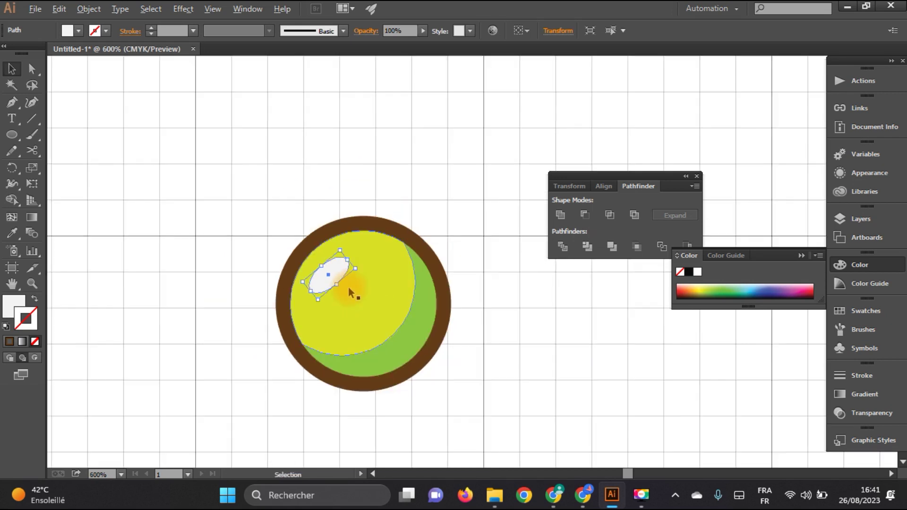
{"action": "left_click", "coordinate": [407, 355]}
{"action": "scroll", "coordinate": [406, 355], "scroll_direction": "down", "scroll_amount": 2}
{"action": "left_click_drag", "start_coordinate": [426, 265], "coordinate": [331, 347]}
{"action": "scroll", "coordinate": [387, 327], "scroll_direction": "up", "scroll_amount": 2}
{"action": "left_click", "coordinate": [348, 349]}
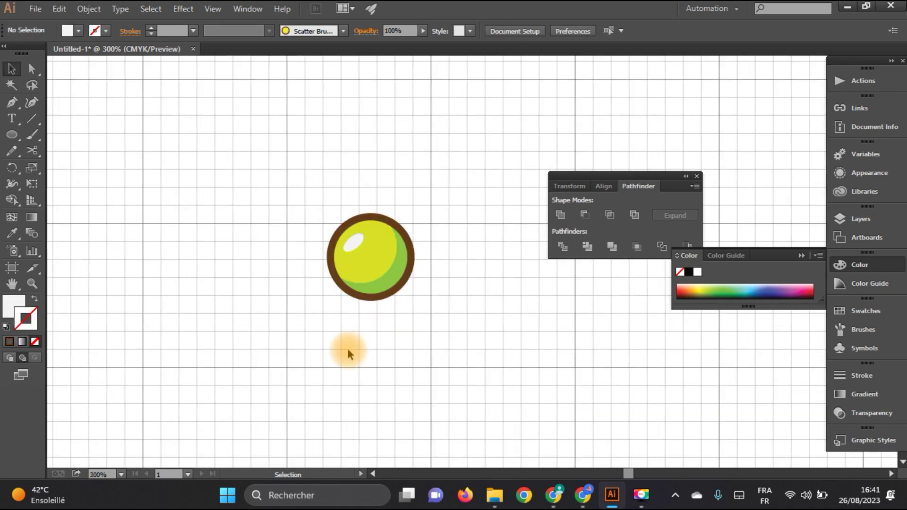
Step: Fill the ball's main yellow-green area with the brighter yellow swatch and deselect it
{"action": "left_click", "coordinate": [366, 271]}
{"action": "left_click", "coordinate": [79, 32]}
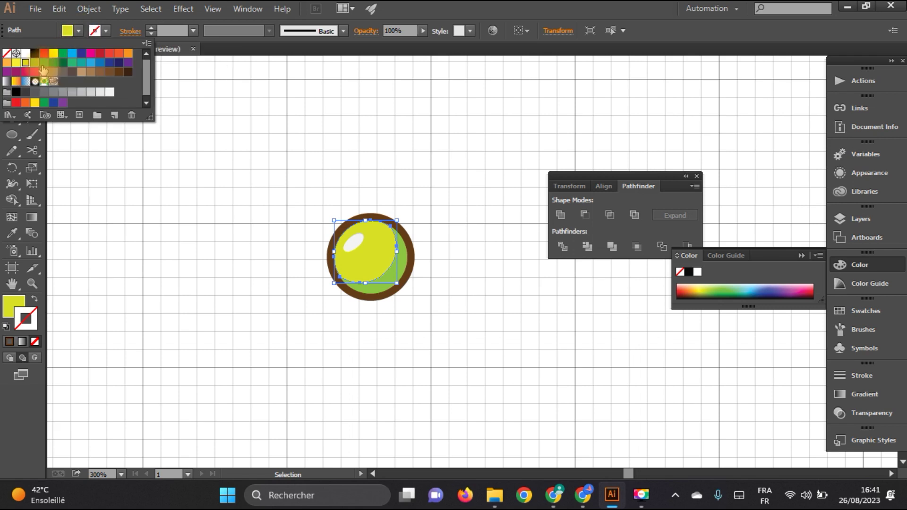
{"action": "left_click", "coordinate": [16, 63]}
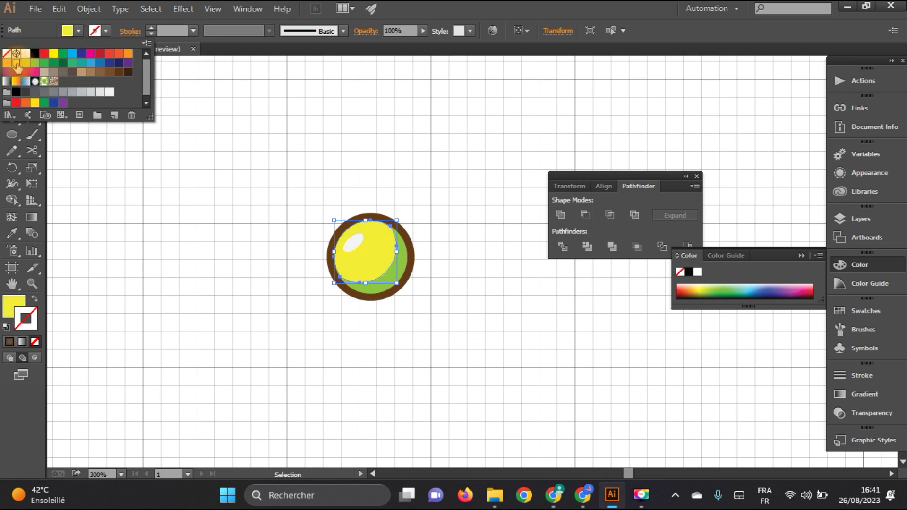
{"action": "left_click", "coordinate": [428, 280]}
{"action": "left_click", "coordinate": [421, 279]}
Step: Try dark green and medium green fills on the crescent shadow, and return it to light green
{"action": "left_click", "coordinate": [401, 279]}
{"action": "left_click", "coordinate": [79, 32]}
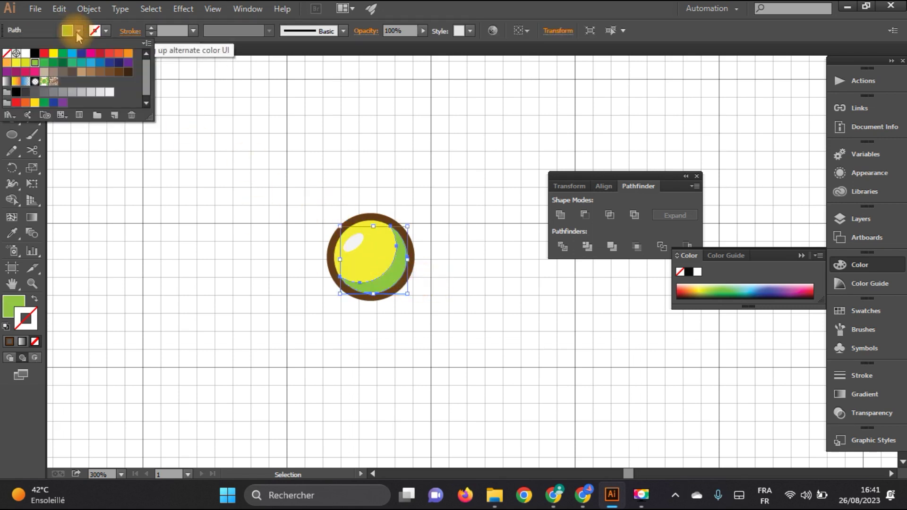
{"action": "left_click", "coordinate": [63, 63]}
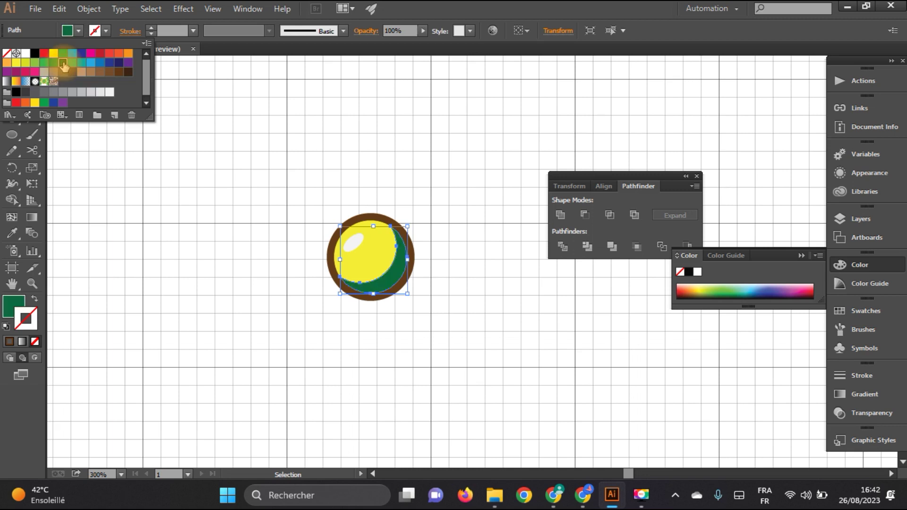
{"action": "left_click", "coordinate": [44, 63]}
{"action": "left_click", "coordinate": [220, 232]}
{"action": "left_click", "coordinate": [386, 278]}
{"action": "left_click", "coordinate": [79, 31]}
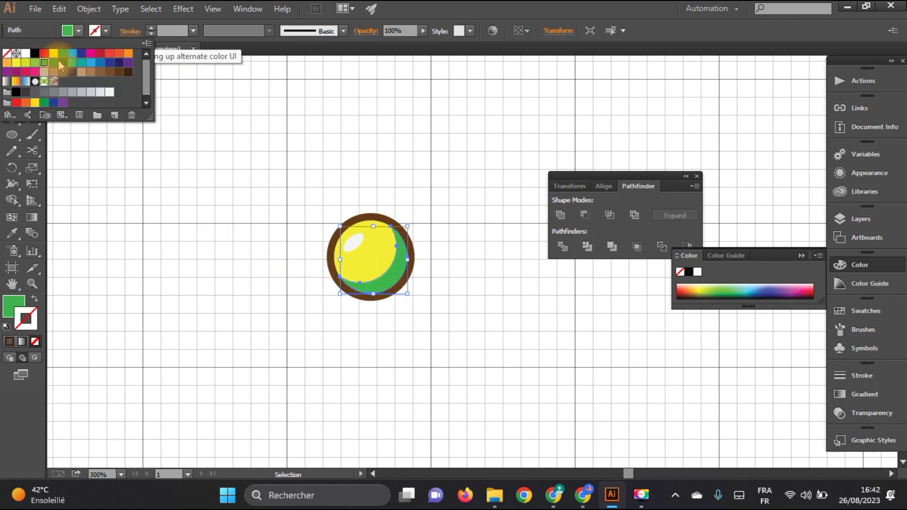
{"action": "left_click", "coordinate": [60, 65]}
{"action": "left_click", "coordinate": [250, 287]}
Step: Select all parts of the shaded ball, group them, and deselect
{"action": "scroll", "coordinate": [284, 312], "scroll_direction": "down", "scroll_amount": 2}
{"action": "left_click_drag", "start_coordinate": [336, 290], "coordinate": [369, 219]}
{"action": "right_click", "coordinate": [381, 222]}
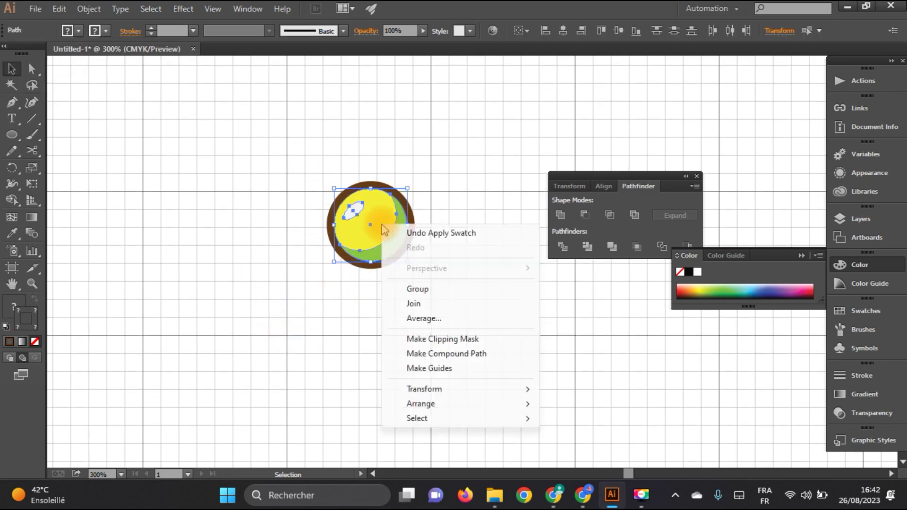
{"action": "left_click", "coordinate": [426, 290]}
{"action": "left_click", "coordinate": [432, 315]}
Step: Collapse the Color panel and move the Pathfinder panel farther away from the ball
{"action": "scroll", "coordinate": [434, 316], "scroll_direction": "down", "scroll_amount": 2}
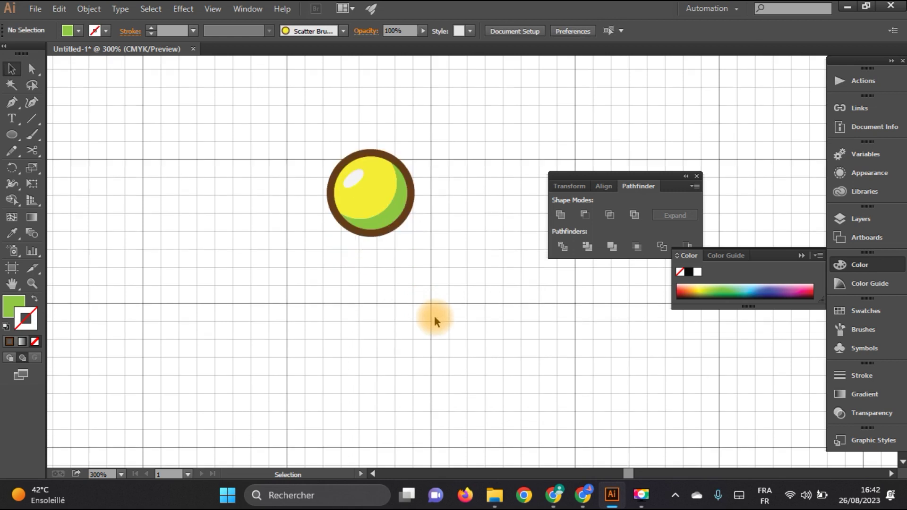
{"action": "left_click", "coordinate": [802, 255]}
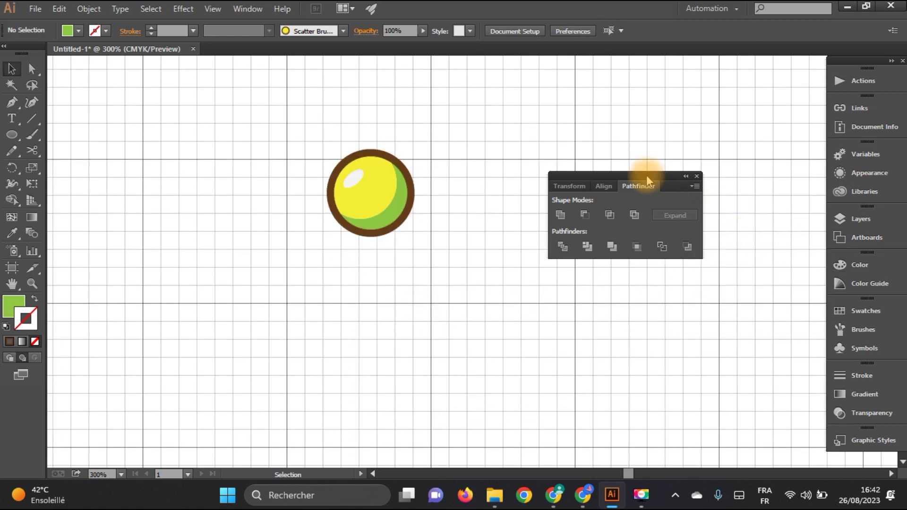
{"action": "left_click_drag", "start_coordinate": [644, 176], "coordinate": [728, 159]}
Step: Draw a long wavy five-point path with the Curvature Tool, running downward from the lower-left part of the ball
{"action": "scroll", "coordinate": [350, 247], "scroll_direction": "down", "scroll_amount": 2}
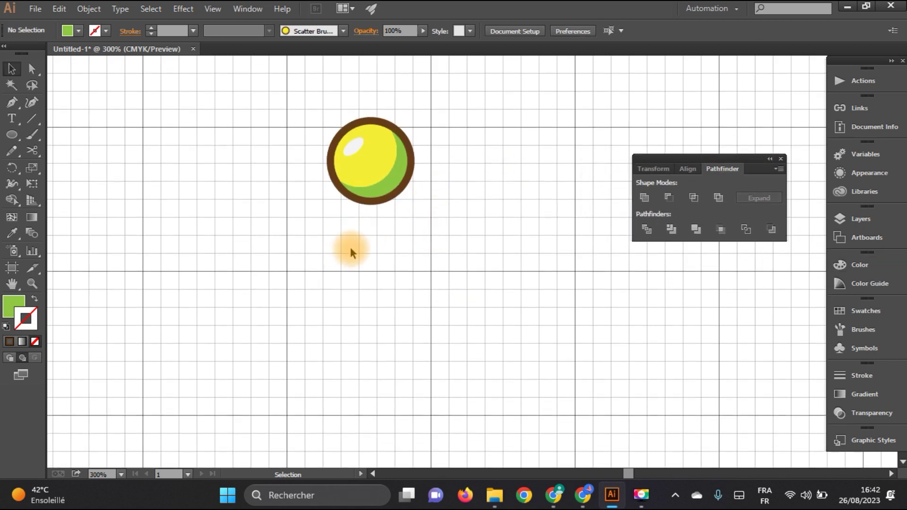
{"action": "left_click", "coordinate": [37, 106]}
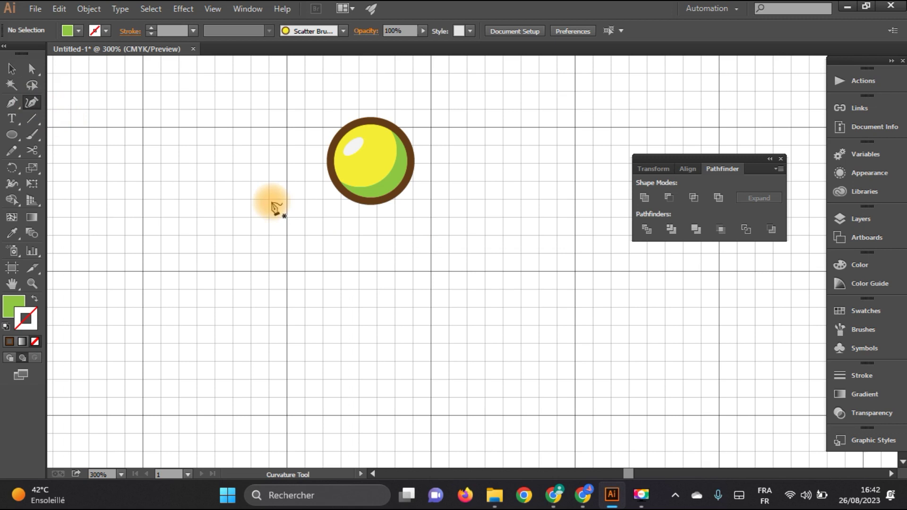
{"action": "left_click", "coordinate": [355, 182]}
{"action": "left_click", "coordinate": [349, 209]}
{"action": "left_click", "coordinate": [330, 253]}
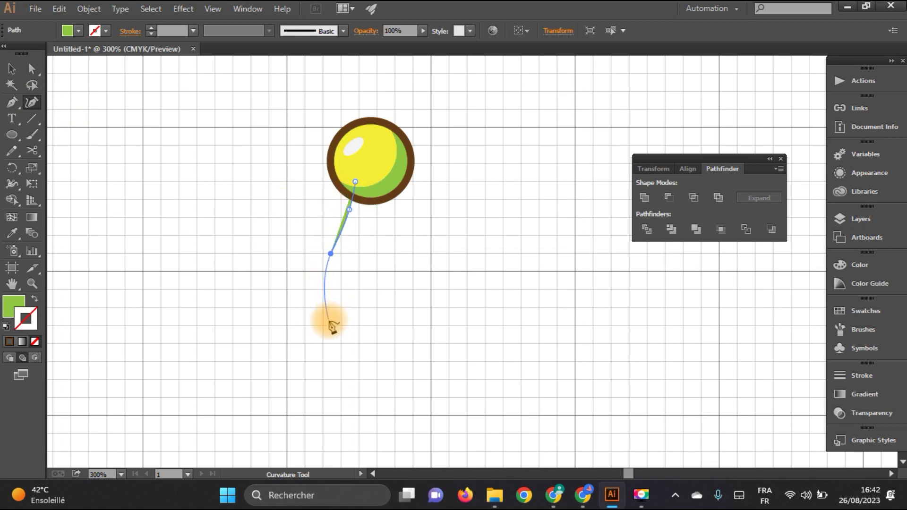
{"action": "left_click", "coordinate": [328, 321]}
{"action": "left_click", "coordinate": [327, 424]}
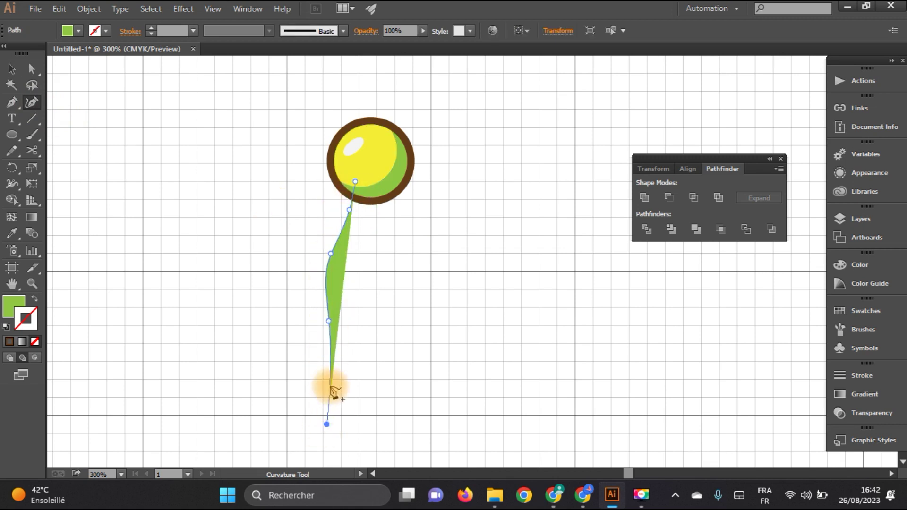
Step: Swap the wavy path's fill and stroke, and color the stroke with the dark brown swatch
{"action": "left_click", "coordinate": [33, 300]}
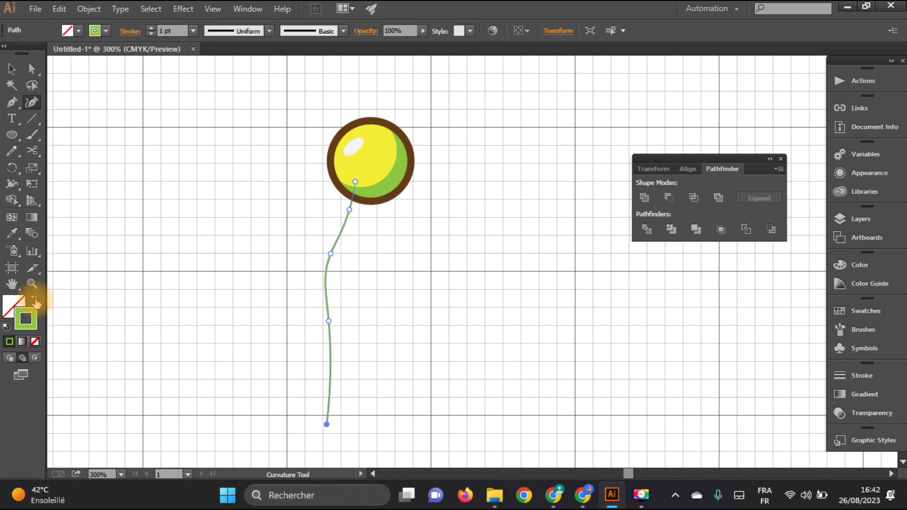
{"action": "left_click", "coordinate": [106, 30]}
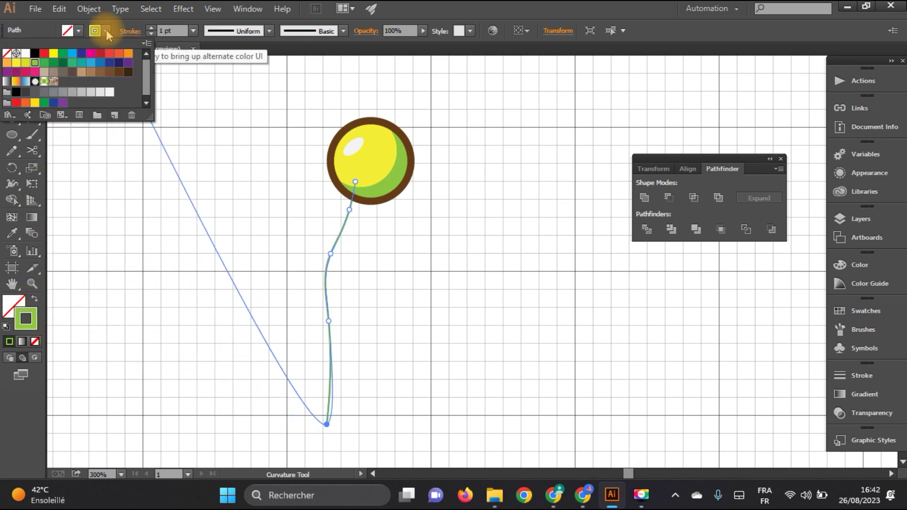
{"action": "left_click", "coordinate": [119, 73]}
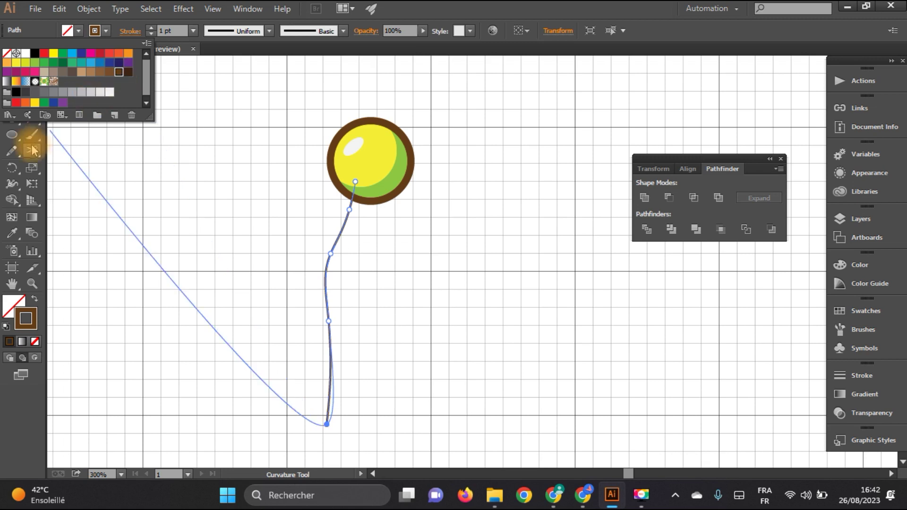
Step: Match the wavy line to the ball's brown 3.65 pt outline with the Eyedropper, and set its fill to none
{"action": "left_click", "coordinate": [12, 232]}
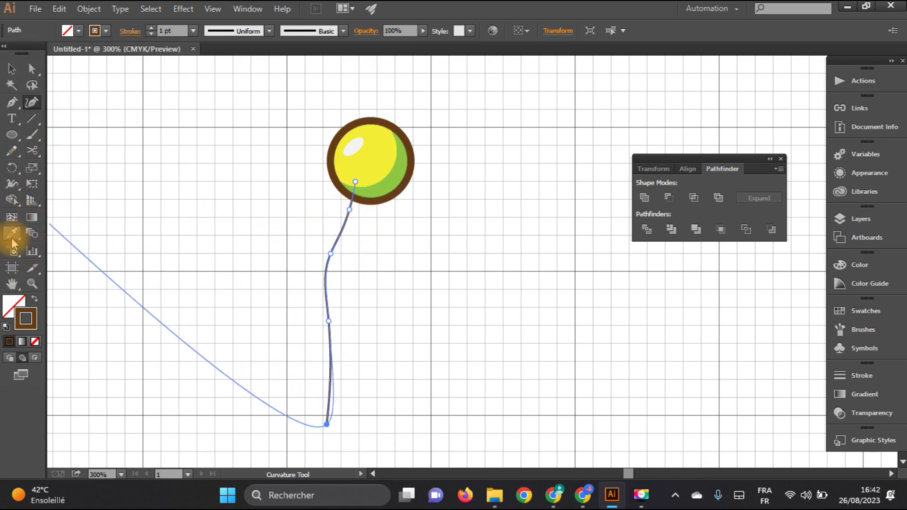
{"action": "left_click", "coordinate": [374, 201]}
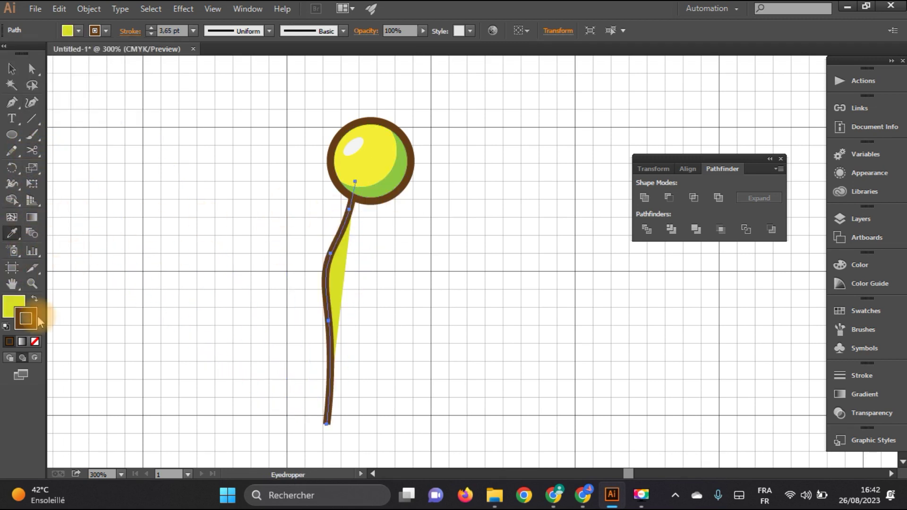
{"action": "left_click", "coordinate": [14, 305]}
{"action": "left_click", "coordinate": [35, 340]}
Step: Give the wavy line's stroke round caps and deselect it
{"action": "left_click", "coordinate": [12, 69]}
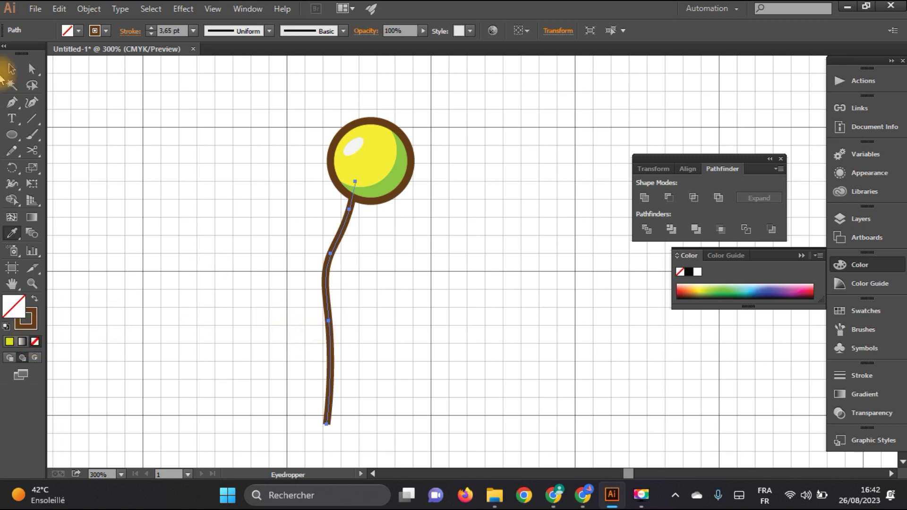
{"action": "left_click", "coordinate": [856, 377]}
{"action": "left_click", "coordinate": [741, 293]}
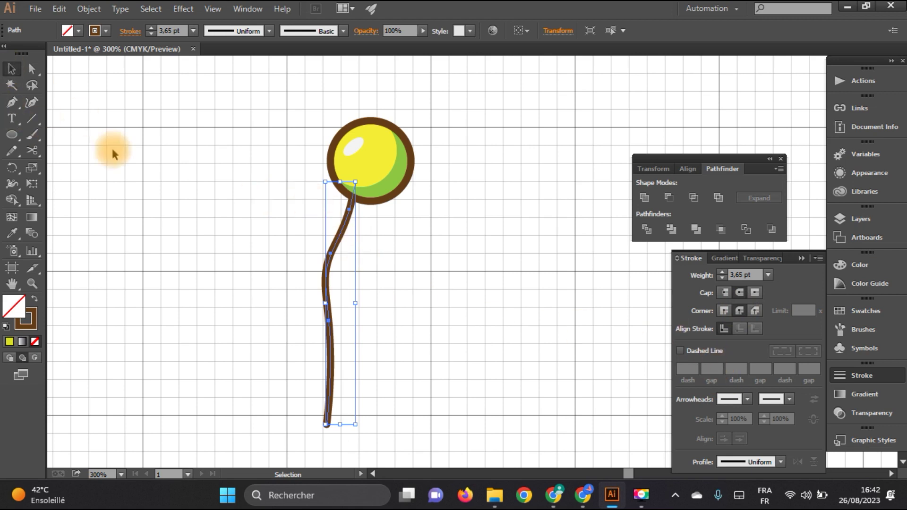
{"action": "left_click", "coordinate": [264, 275]}
{"action": "scroll", "coordinate": [330, 290], "scroll_direction": "down", "scroll_amount": 3}
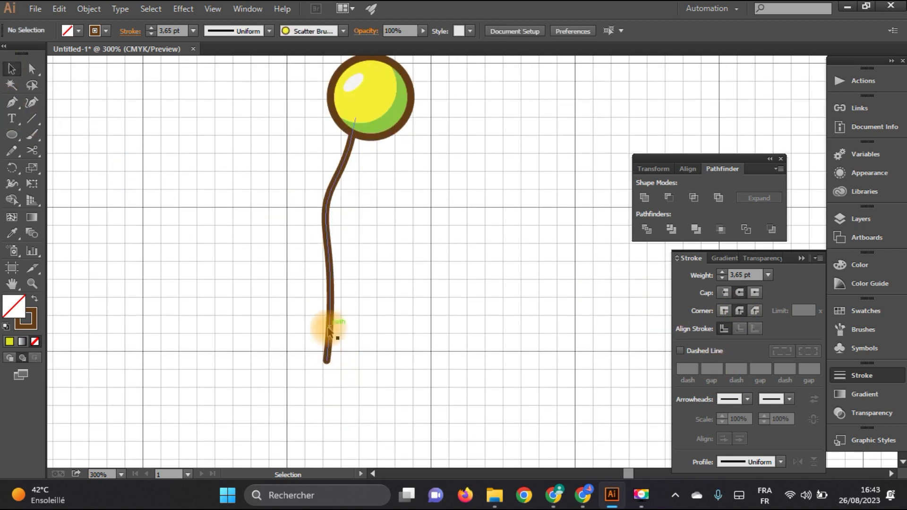
{"action": "left_click", "coordinate": [329, 352]}
{"action": "left_click", "coordinate": [355, 348]}
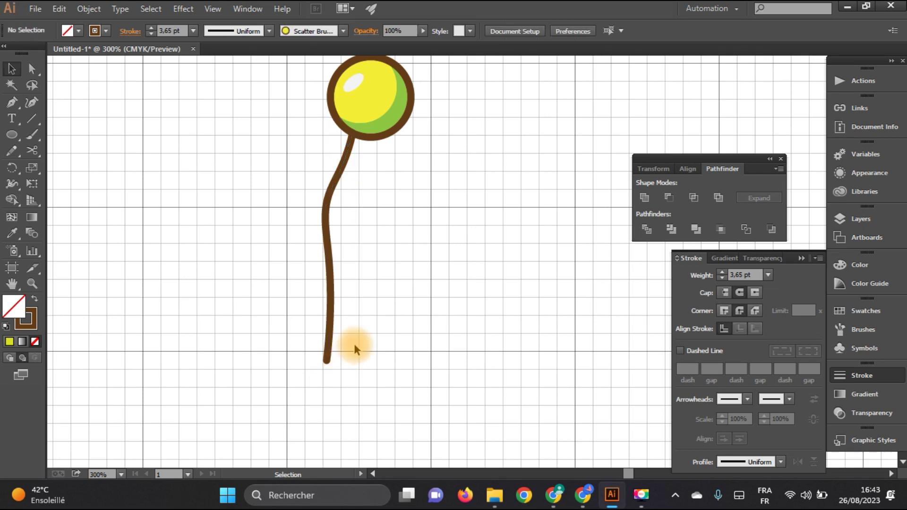
Step: Duplicate the wavy line to its right under the ball, and reshape the copy with the Curvature Tool into a straighter line
{"action": "left_click_drag", "start_coordinate": [330, 250], "coordinate": [370, 264]}
{"action": "left_click", "coordinate": [31, 102]}
{"action": "left_click_drag", "start_coordinate": [380, 145], "coordinate": [377, 204]}
{"action": "left_click_drag", "start_coordinate": [358, 257], "coordinate": [368, 258]}
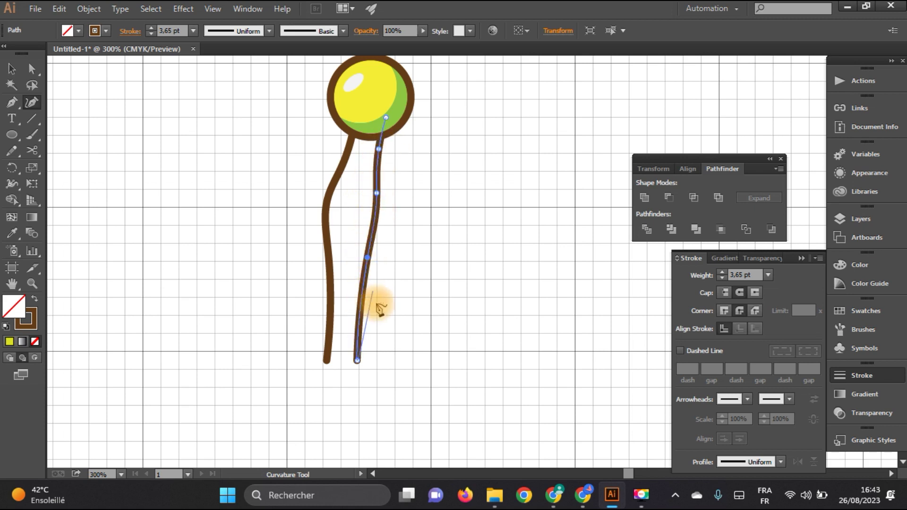
{"action": "left_click_drag", "start_coordinate": [359, 360], "coordinate": [375, 364]}
{"action": "left_click", "coordinate": [367, 258]}
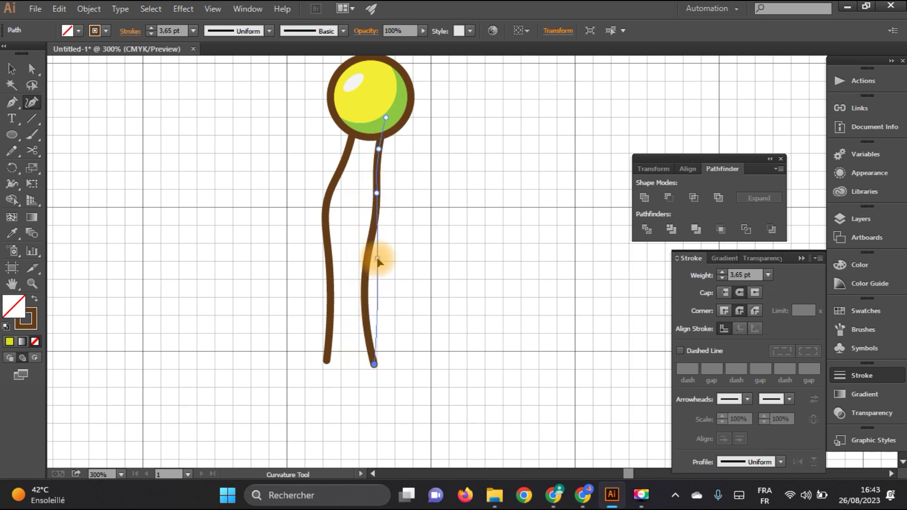
{"action": "left_click_drag", "start_coordinate": [378, 259], "coordinate": [378, 260]}
{"action": "left_click", "coordinate": [12, 68]}
{"action": "left_click", "coordinate": [171, 156]}
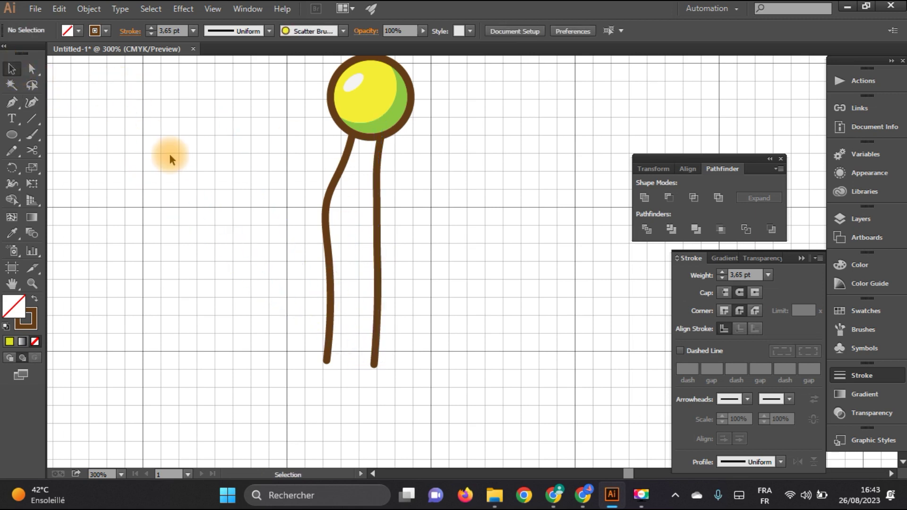
Step: Create a small circle with a width of 10 px on the empty canvas left of the ball's lines
{"action": "scroll", "coordinate": [169, 154], "scroll_direction": "down", "scroll_amount": 1}
{"action": "left_click", "coordinate": [13, 135]}
{"action": "left_click", "coordinate": [131, 208]}
{"action": "type", "text": "10"}
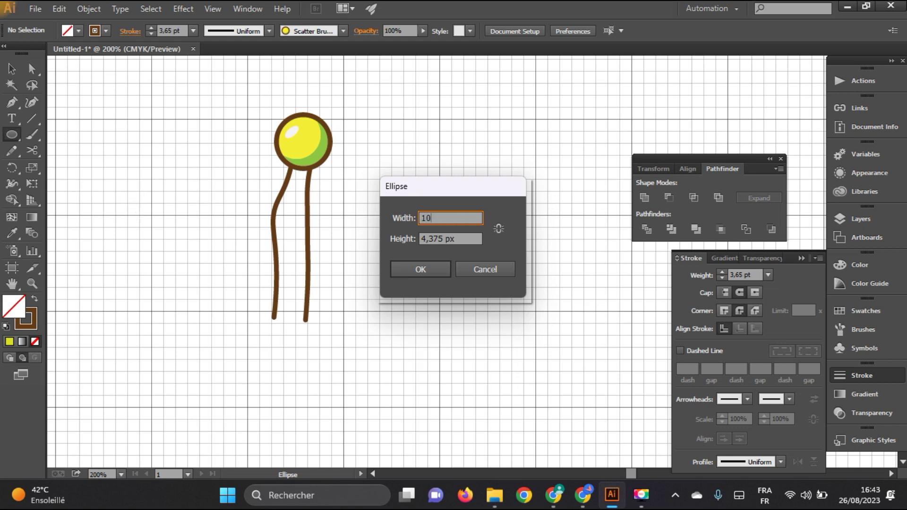
{"action": "key", "text": "Return"}
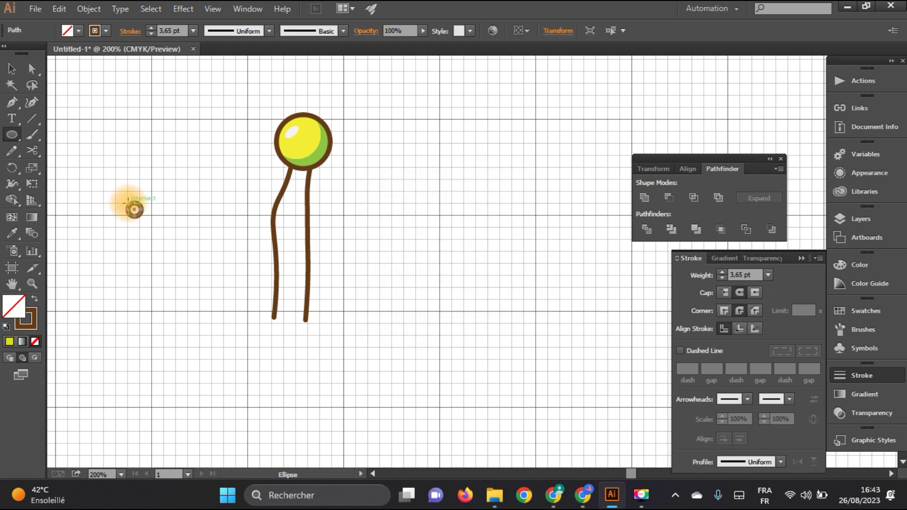
Step: Swap the small circle's fill and stroke to make it solid brown, and move it to the right of the two lines
{"action": "left_click", "coordinate": [35, 299]}
{"action": "left_click", "coordinate": [12, 68]}
{"action": "left_click", "coordinate": [146, 226]}
{"action": "mouse_move", "coordinate": [134, 209]}
{"action": "left_mouse_down"}
{"action": "mouse_move", "coordinate": [178, 238]}
{"action": "mouse_move", "coordinate": [361, 239]}
{"action": "left_mouse_up"}
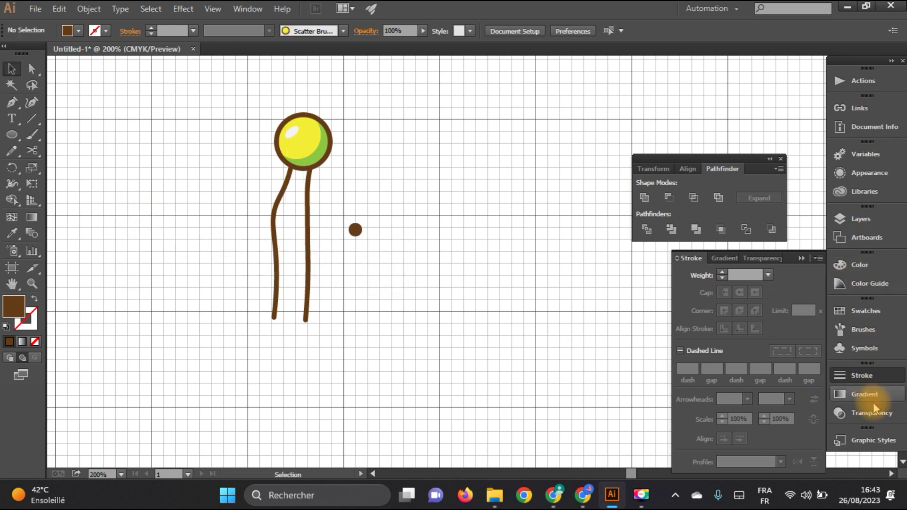
Step: Create a scatter brush with default options from the small brown dot
{"action": "left_click", "coordinate": [860, 348]}
{"action": "left_click", "coordinate": [727, 301]}
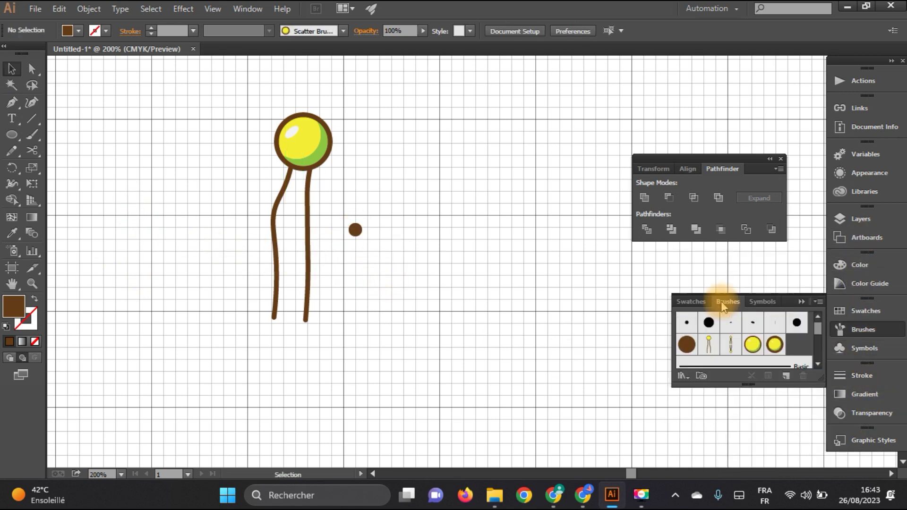
{"action": "mouse_move", "coordinate": [356, 233]}
{"action": "left_mouse_down"}
{"action": "mouse_move", "coordinate": [695, 428]}
{"action": "mouse_move", "coordinate": [789, 348]}
{"action": "mouse_move", "coordinate": [799, 328]}
{"action": "left_mouse_up"}
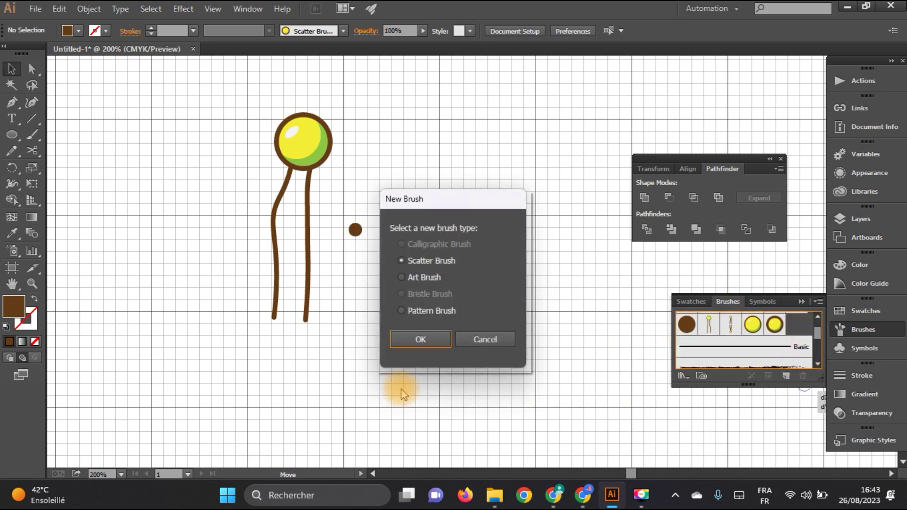
{"action": "left_click", "coordinate": [420, 340]}
{"action": "left_click", "coordinate": [769, 356]}
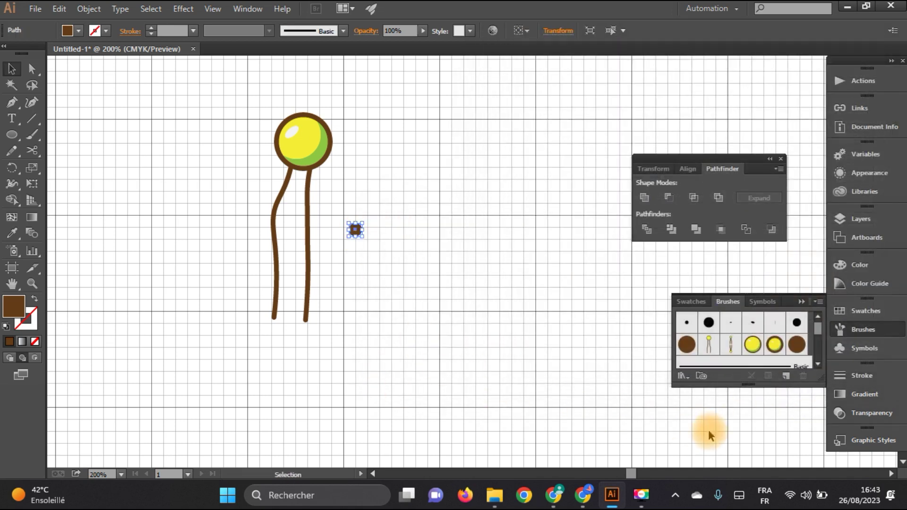
Step: Delete the thick-outlined yellow ball brush from the brush library, removing the strokes that use it
{"action": "left_click", "coordinate": [774, 345]}
{"action": "left_click", "coordinate": [803, 376]}
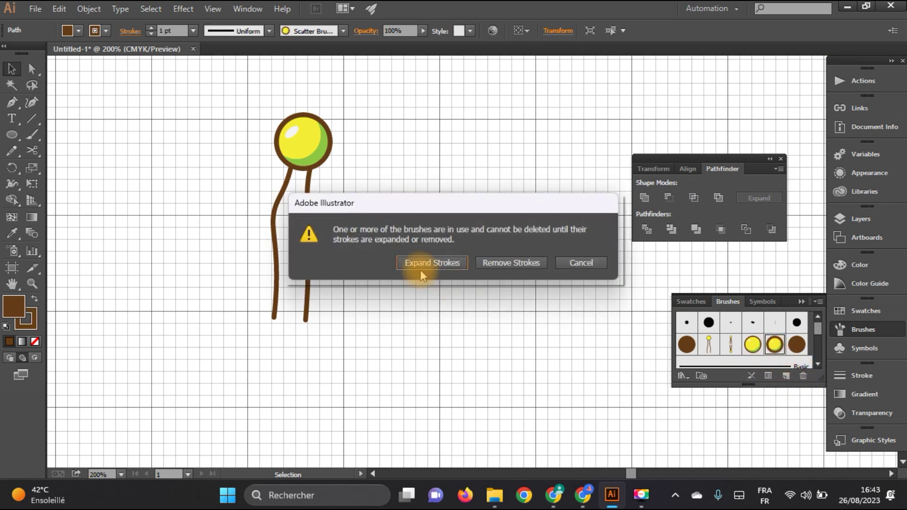
{"action": "left_click", "coordinate": [515, 263]}
{"action": "left_click", "coordinate": [753, 345]}
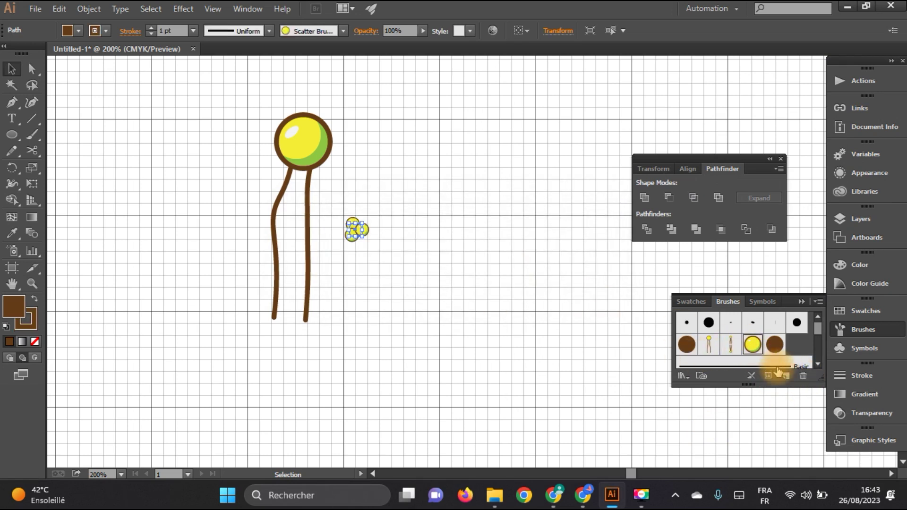
{"action": "left_click", "coordinate": [61, 10]}
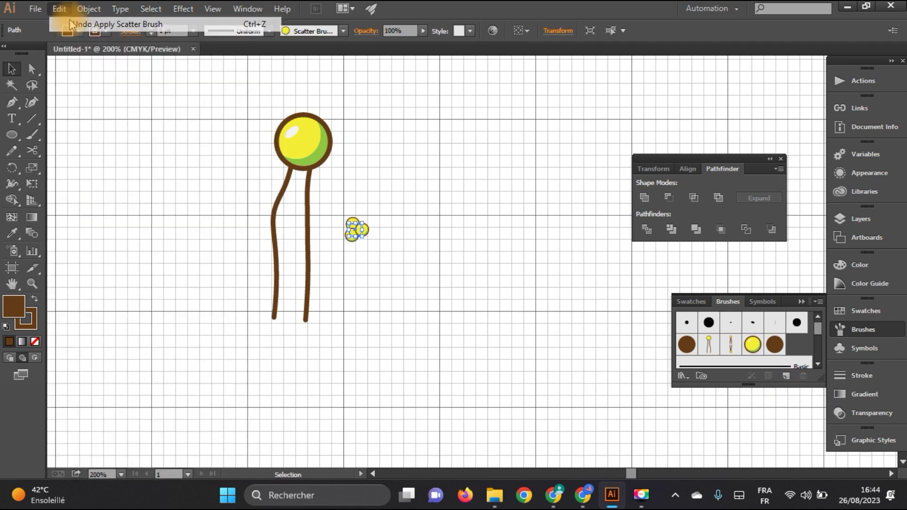
{"action": "left_click", "coordinate": [71, 24]}
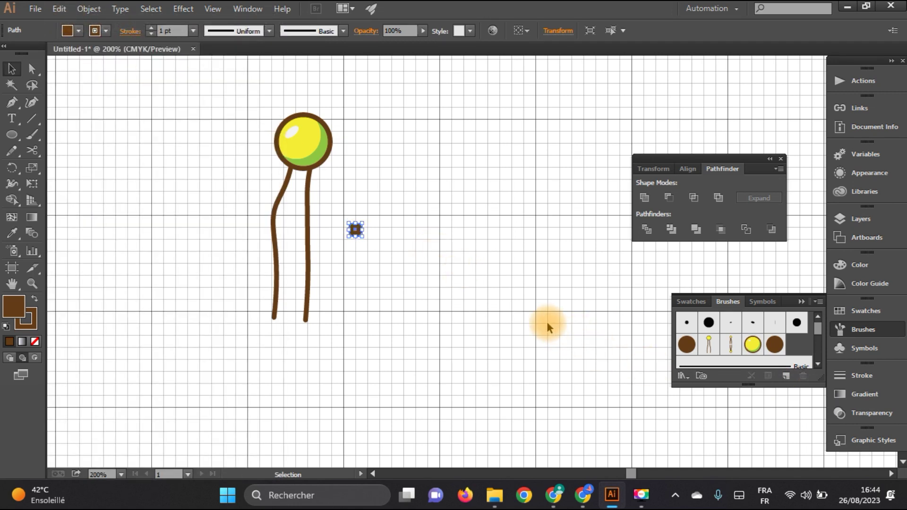
Step: Deselect the dot, and delete the remaining yellow ball brush and the double-ended stem brush
{"action": "left_click", "coordinate": [607, 349]}
{"action": "left_click", "coordinate": [752, 344]}
{"action": "left_click", "coordinate": [803, 376]}
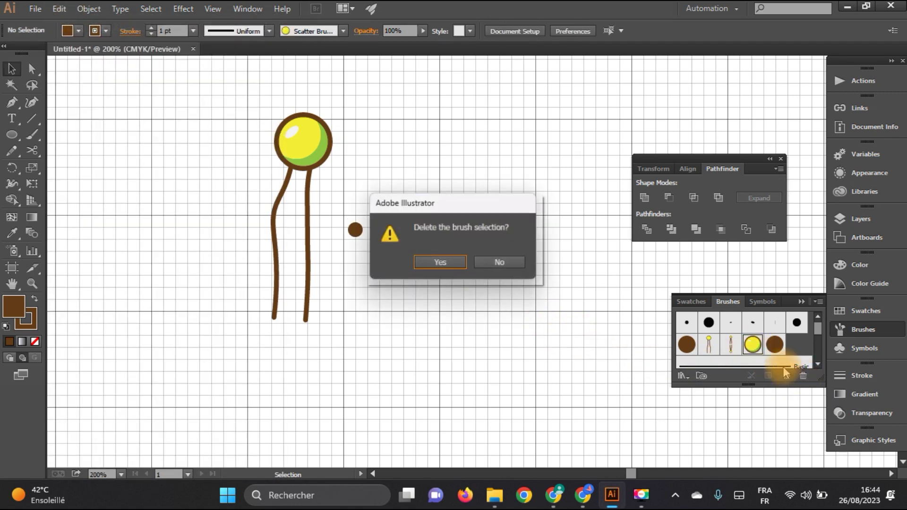
{"action": "left_click", "coordinate": [441, 263]}
{"action": "left_click", "coordinate": [731, 344]}
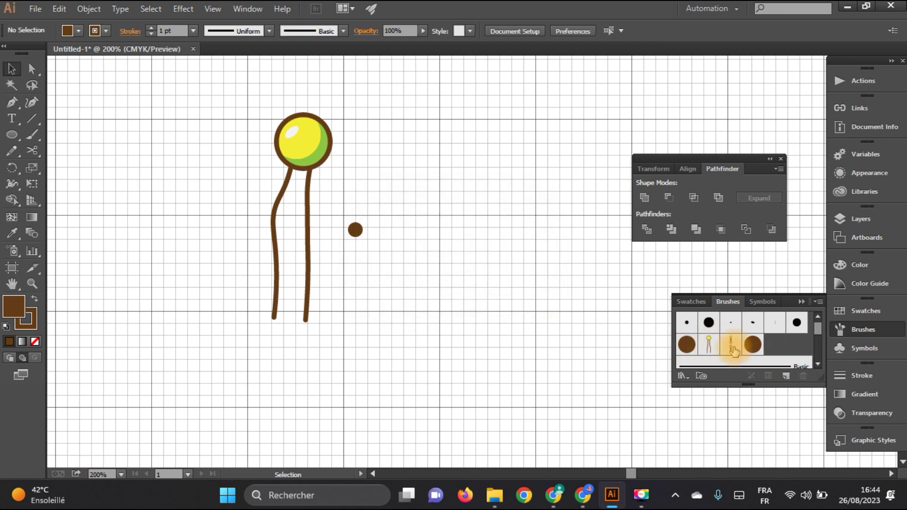
{"action": "left_click", "coordinate": [803, 375]}
{"action": "left_click", "coordinate": [442, 262]}
Step: Delete the old ball-with-stems brush and the older of the two brown dot brushes
{"action": "left_click", "coordinate": [709, 344]}
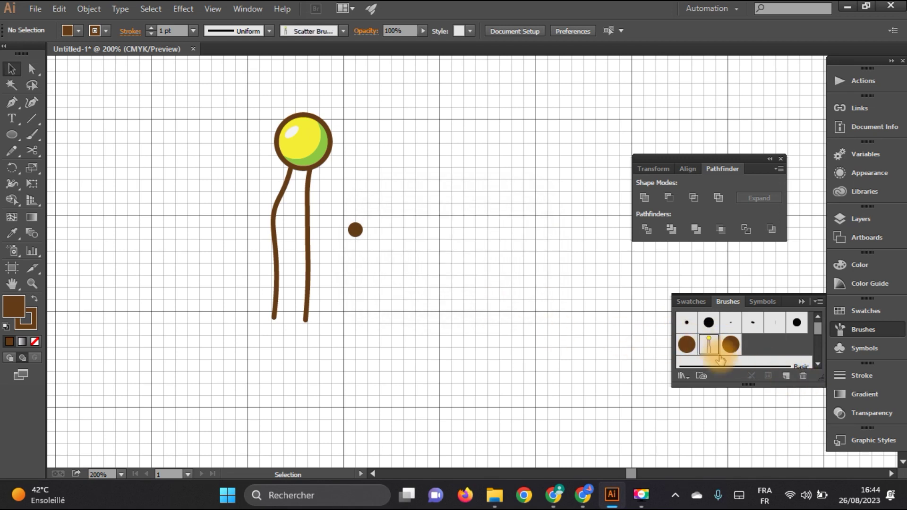
{"action": "left_click", "coordinate": [803, 375]}
{"action": "left_click", "coordinate": [440, 263]}
{"action": "left_click", "coordinate": [687, 345]}
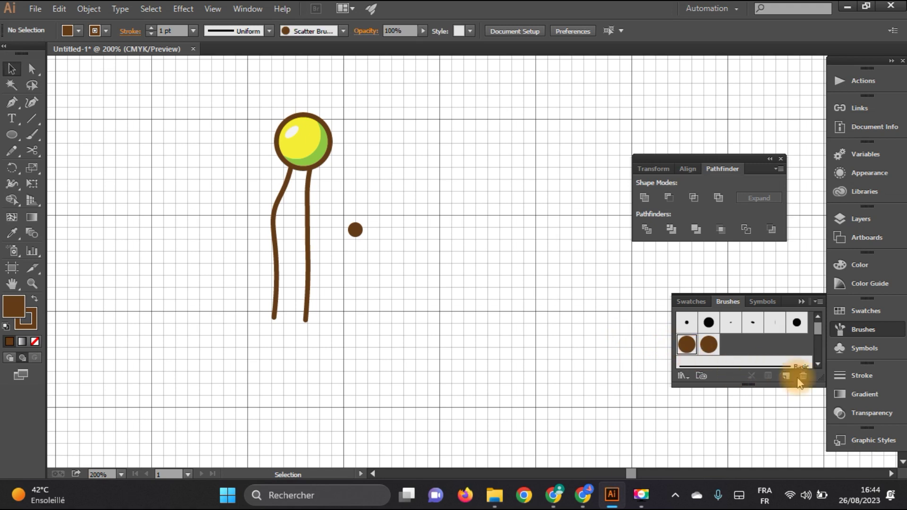
{"action": "left_click", "coordinate": [803, 376]}
{"action": "left_click", "coordinate": [440, 262]}
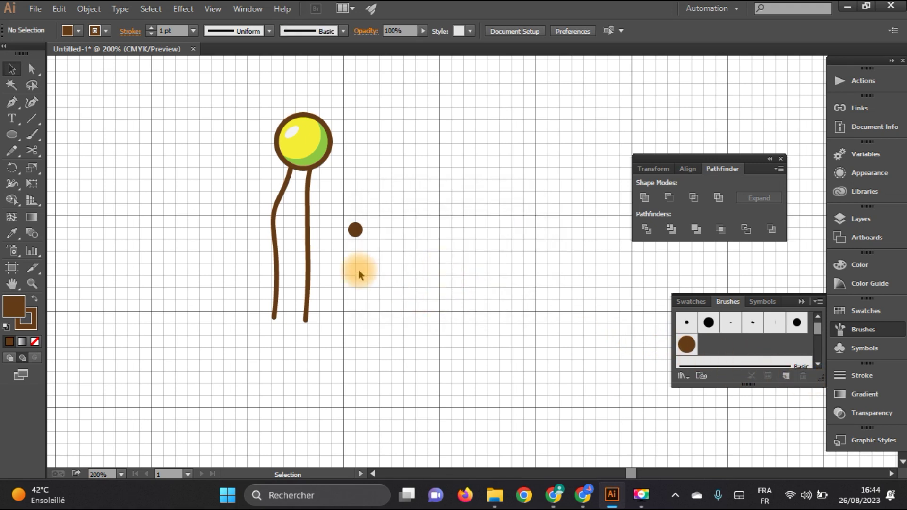
Step: Apply the brown dot scatter brush to both stems, and set its size to 52% and spacing to 42% on the existing strokes
{"action": "left_click", "coordinate": [308, 284]}
{"action": "left_click", "coordinate": [686, 344]}
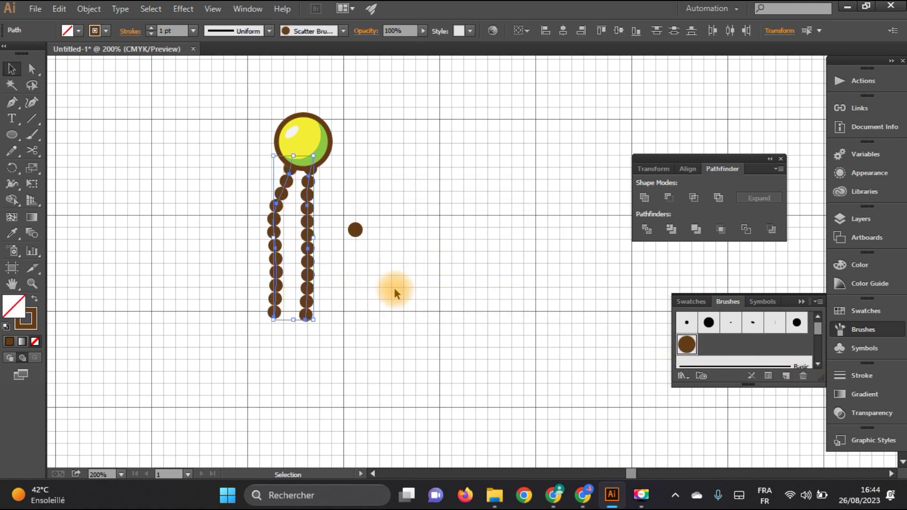
{"action": "double_click", "coordinate": [686, 344]}
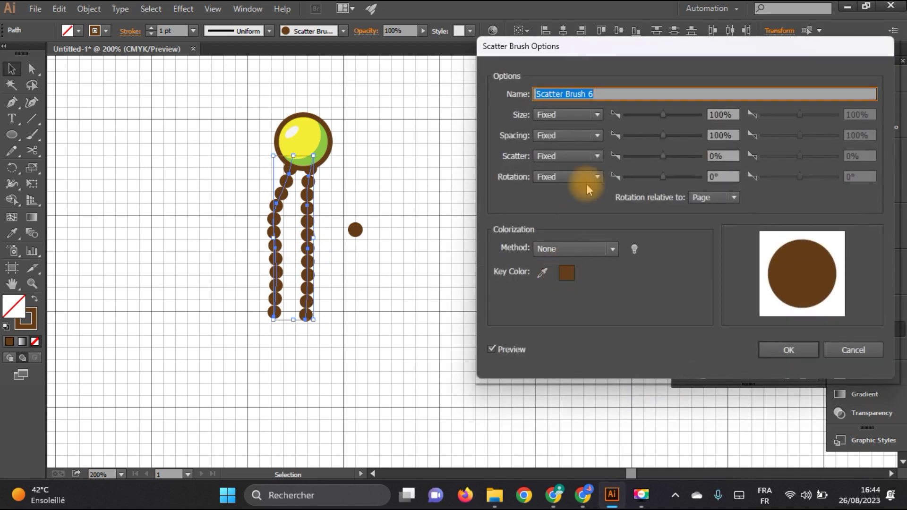
{"action": "left_click_drag", "start_coordinate": [663, 136], "coordinate": [635, 137]}
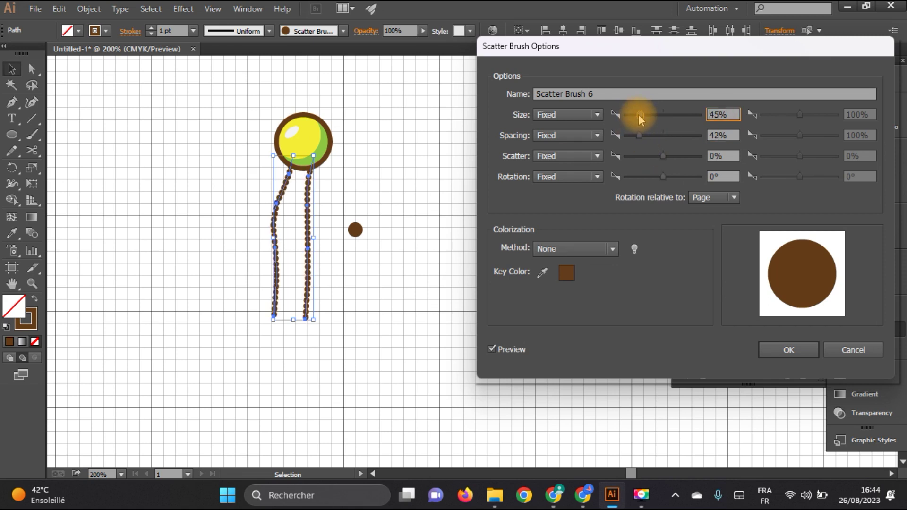
{"action": "left_click_drag", "start_coordinate": [641, 118], "coordinate": [642, 117]}
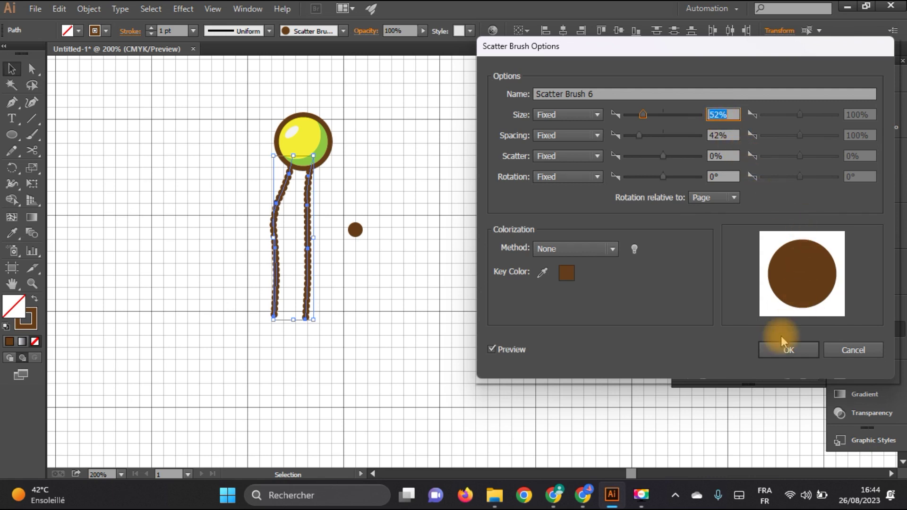
{"action": "left_click", "coordinate": [788, 350]}
{"action": "left_click", "coordinate": [445, 263]}
{"action": "left_click", "coordinate": [329, 330]}
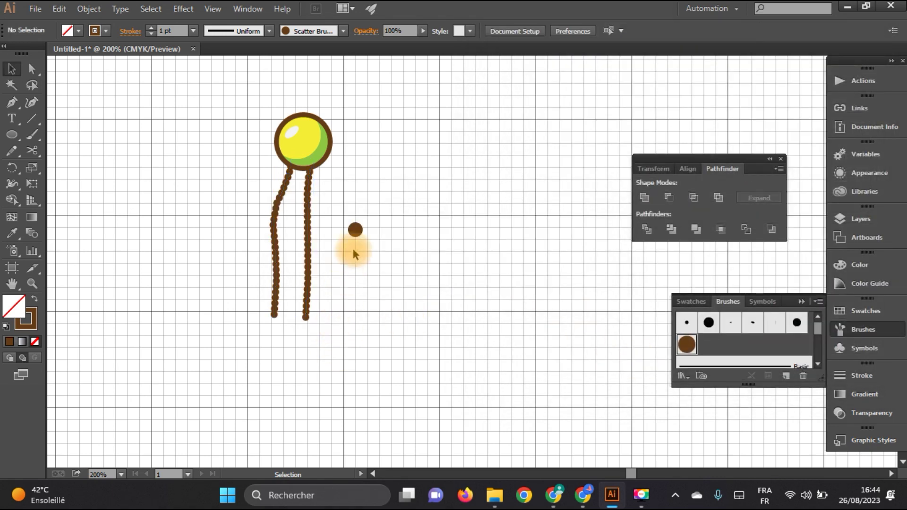
Step: Move the brown dot far to the upper right of the artwork, and group the ball with its two stems
{"action": "mouse_move", "coordinate": [355, 229]}
{"action": "left_mouse_down"}
{"action": "mouse_move", "coordinate": [506, 229]}
{"action": "mouse_move", "coordinate": [711, 105]}
{"action": "left_mouse_up"}
{"action": "left_click_drag", "start_coordinate": [222, 116], "coordinate": [378, 348]}
{"action": "right_click", "coordinate": [300, 151]}
{"action": "left_click", "coordinate": [350, 213]}
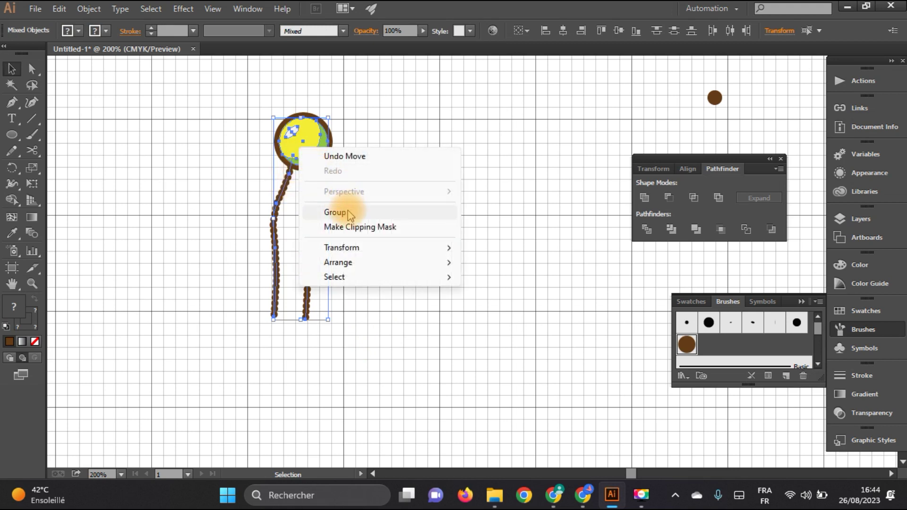
Step: Create a scatter brush with default options from the grouped ball and stems
{"action": "mouse_move", "coordinate": [314, 153]}
{"action": "left_mouse_down"}
{"action": "mouse_move", "coordinate": [335, 176]}
{"action": "mouse_move", "coordinate": [704, 359]}
{"action": "left_mouse_up"}
{"action": "left_click", "coordinate": [419, 339]}
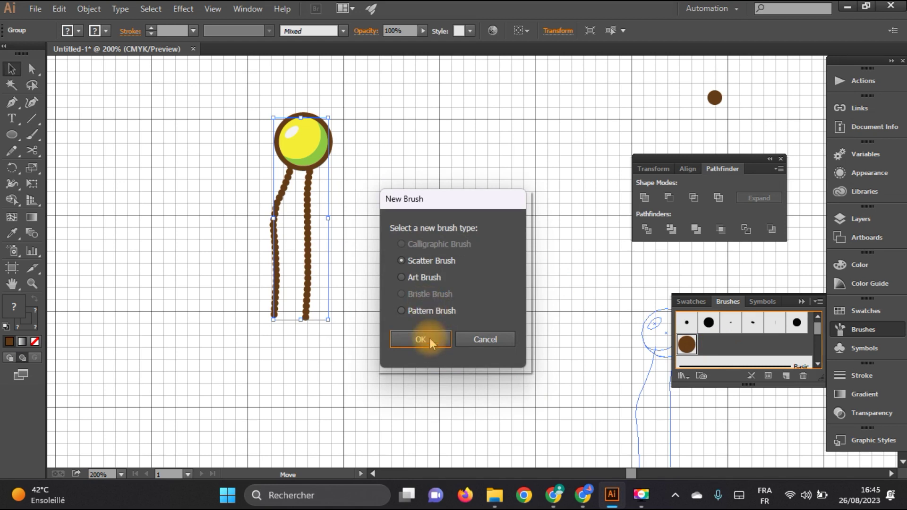
{"action": "left_click", "coordinate": [786, 349]}
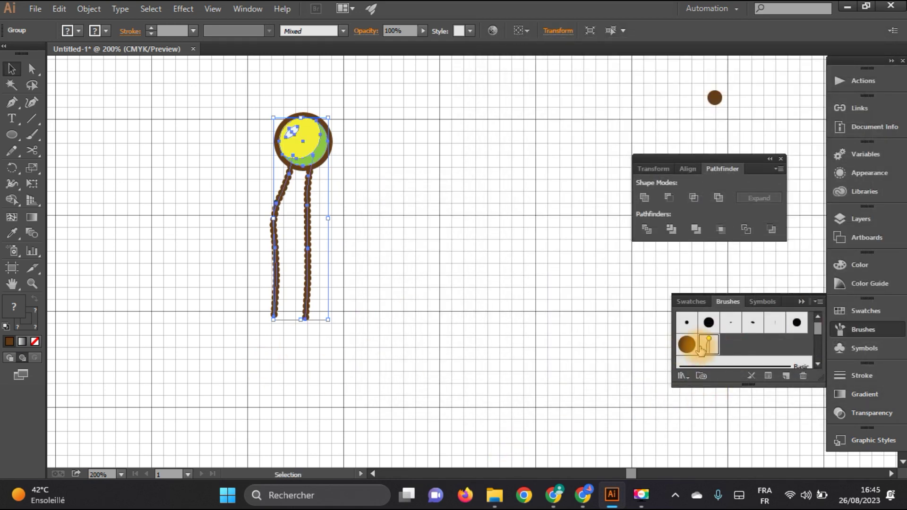
{"action": "left_click", "coordinate": [321, 269]}
Step: Ungroup the ball and stems, and duplicate only the ball onto the empty canvas to its right
{"action": "left_click_drag", "start_coordinate": [250, 102], "coordinate": [300, 135]}
{"action": "right_click", "coordinate": [312, 148]}
{"action": "left_click", "coordinate": [321, 221]}
{"action": "left_click", "coordinate": [320, 189]}
{"action": "left_click", "coordinate": [331, 151]}
{"action": "left_click_drag", "start_coordinate": [308, 149], "coordinate": [500, 142]}
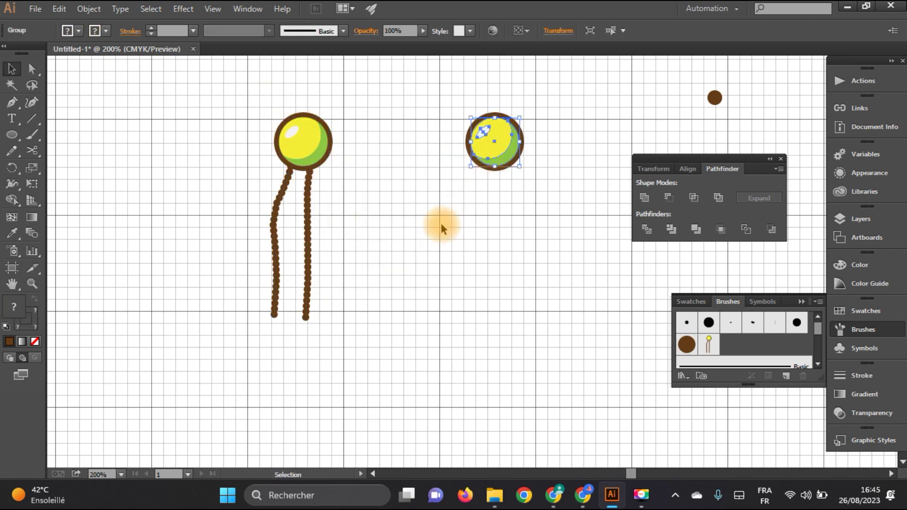
Step: Ungroup the duplicated ball
{"action": "left_click", "coordinate": [452, 212]}
{"action": "left_click", "coordinate": [501, 141]}
{"action": "right_click", "coordinate": [502, 141]}
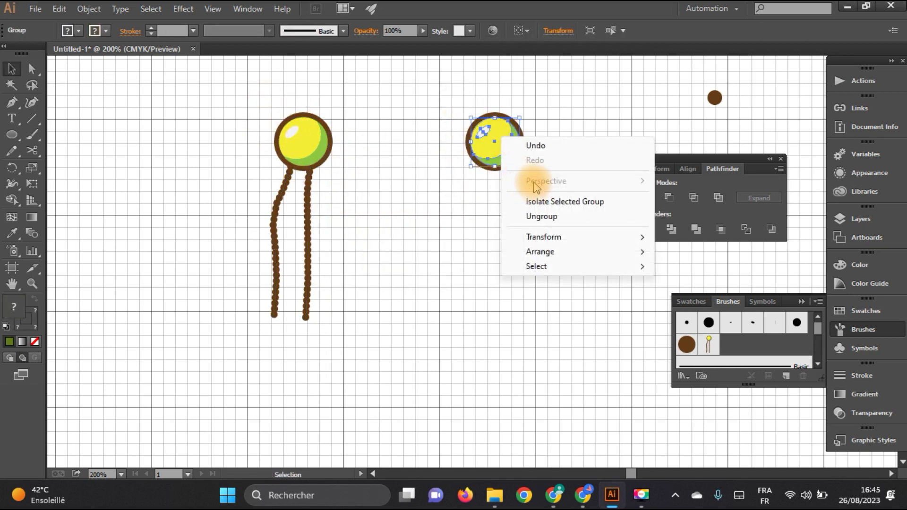
{"action": "left_click", "coordinate": [525, 218]}
Step: Group the original ball with its two stems again and deselect it
{"action": "left_click", "coordinate": [288, 105]}
{"action": "left_click_drag", "start_coordinate": [239, 99], "coordinate": [349, 263]}
{"action": "right_click", "coordinate": [296, 155]}
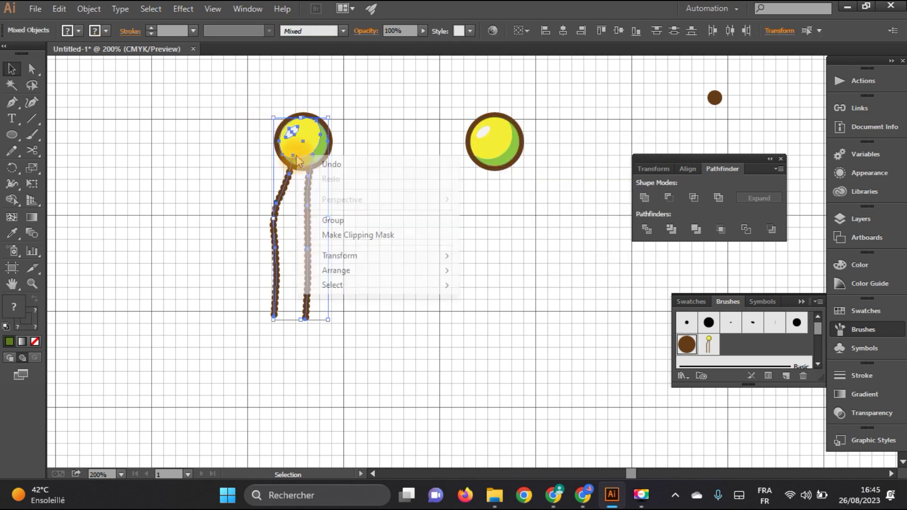
{"action": "left_click", "coordinate": [321, 218]}
{"action": "left_click", "coordinate": [362, 246]}
Step: Create a reflected copy of the ball-and-stems group across the horizontal axis
{"action": "scroll", "coordinate": [350, 232], "scroll_direction": "down", "scroll_amount": 1}
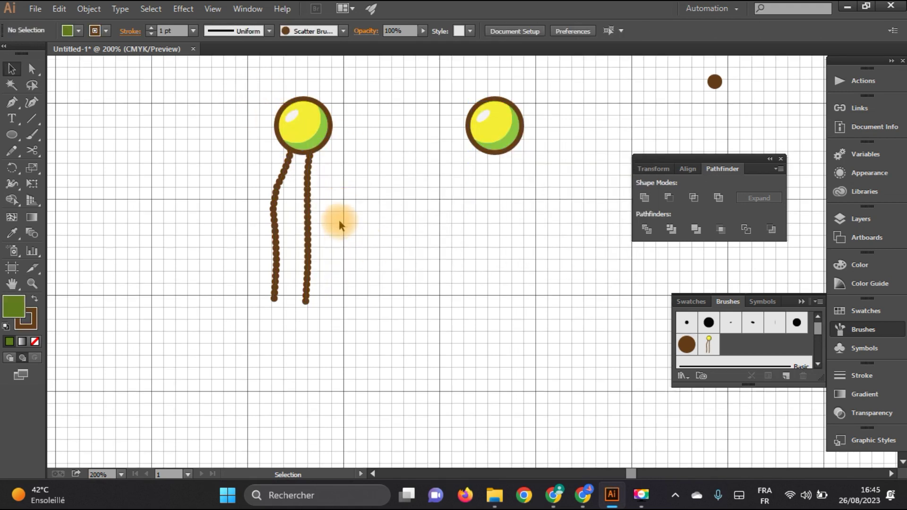
{"action": "left_click", "coordinate": [305, 137]}
{"action": "right_click", "coordinate": [310, 120]}
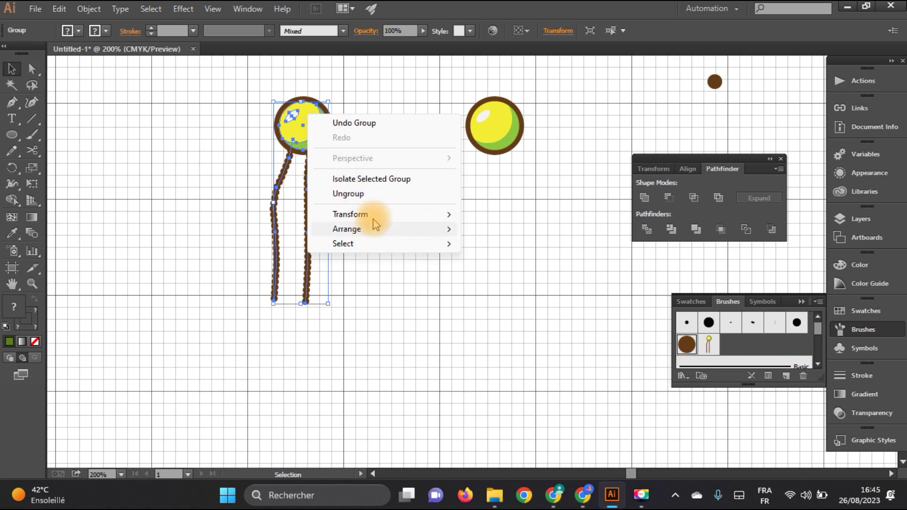
{"action": "mouse_move", "coordinate": [398, 217]}
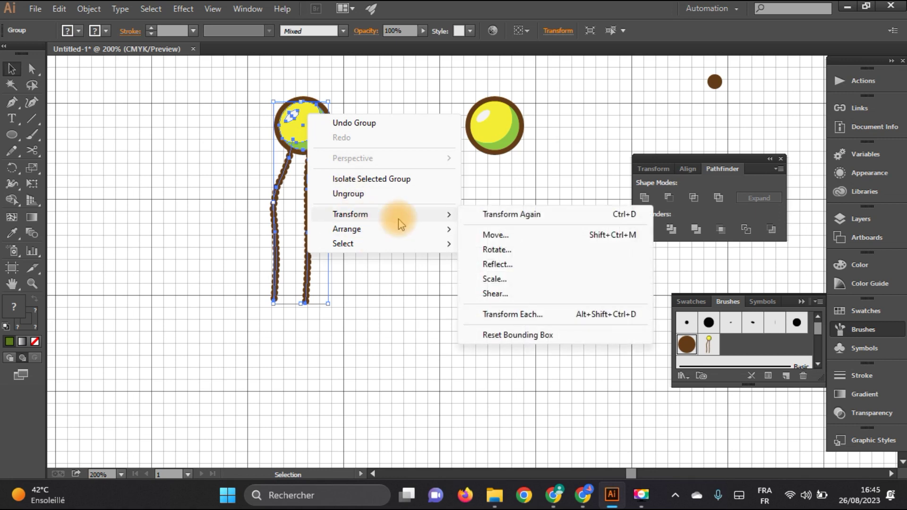
{"action": "left_click", "coordinate": [520, 266]}
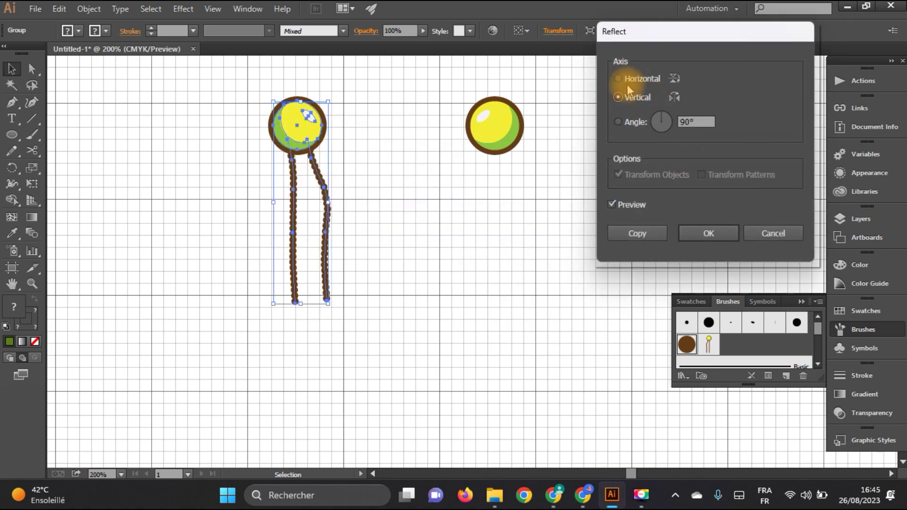
{"action": "left_click", "coordinate": [618, 79]}
{"action": "left_click", "coordinate": [638, 233]}
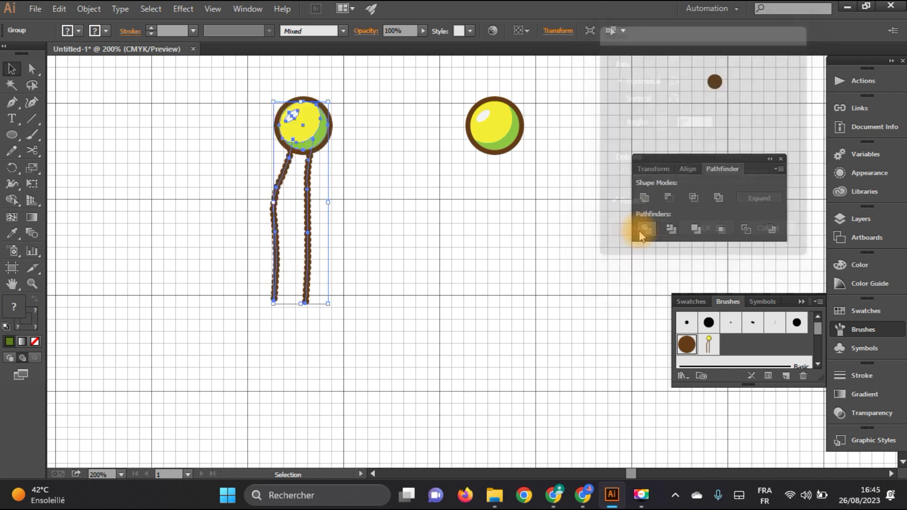
Step: Move the reflected copy straight down until its stem ends sit just below the original's stem ends
{"action": "key", "text": "shift+Down"}
{"action": "key", "text": "shift+Down"}
{"action": "key", "text": "shift+Down"}
{"action": "key", "text": "shift+Down"}
{"action": "key", "text": "shift+Down"}
{"action": "key", "text": "shift+Down"}
{"action": "key", "text": "shift+Down"}
{"action": "key", "text": "shift+Down"}
{"action": "key", "text": "shift+Down"}
{"action": "key", "text": "shift+Down"}
{"action": "key", "text": "shift+Down"}
{"action": "key", "text": "shift+Down"}
{"action": "key", "text": "shift+Down"}
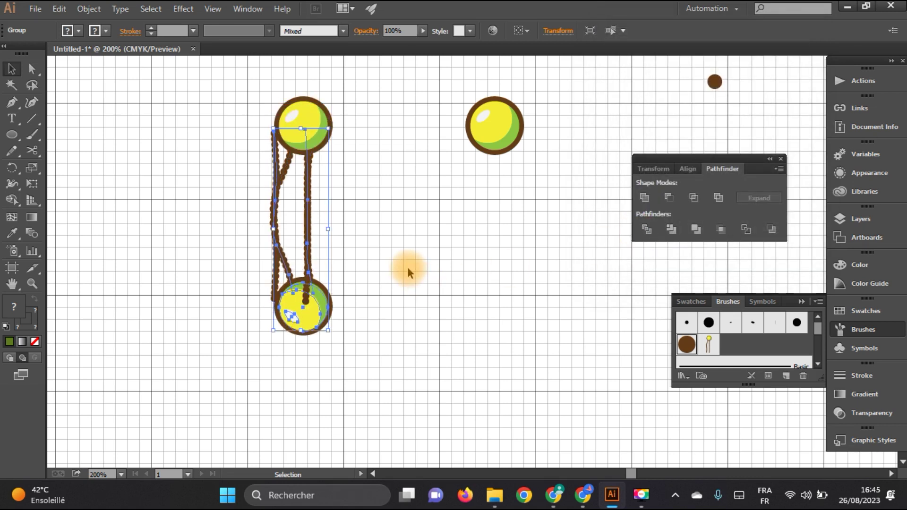
{"action": "key", "text": "shift+Down"}
{"action": "key", "text": "shift+Down"}
{"action": "key", "text": "shift+Down"}
{"action": "key", "text": "shift+Down"}
{"action": "key", "text": "shift+Down"}
{"action": "key", "text": "shift+Down"}
{"action": "key", "text": "shift+Down"}
{"action": "key", "text": "shift+Down"}
{"action": "key", "text": "shift+Down"}
{"action": "key", "text": "shift+Down"}
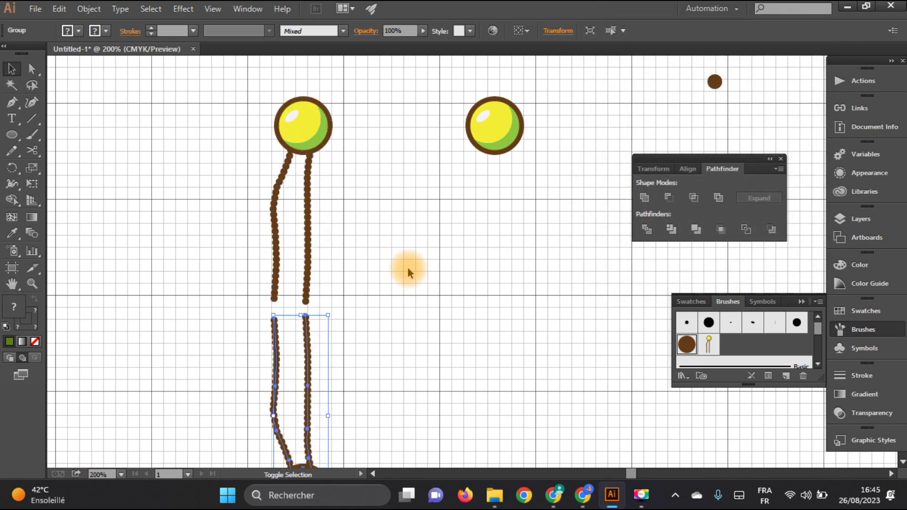
Step: Scale the two stemmed balls and the single ball down together to less than half their size
{"action": "scroll", "coordinate": [409, 273], "scroll_direction": "down", "scroll_amount": 2}
{"action": "scroll", "coordinate": [409, 273], "scroll_direction": "down", "scroll_amount": 2}
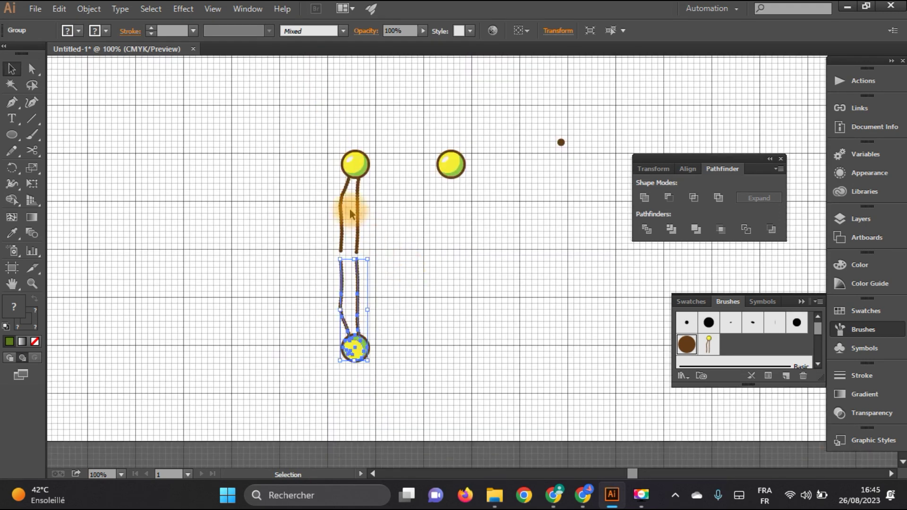
{"action": "mouse_move", "coordinate": [305, 143]}
{"action": "left_mouse_down"}
{"action": "mouse_move", "coordinate": [436, 381]}
{"action": "mouse_move", "coordinate": [478, 393]}
{"action": "mouse_move", "coordinate": [421, 314]}
{"action": "mouse_move", "coordinate": [425, 296]}
{"action": "left_mouse_up"}
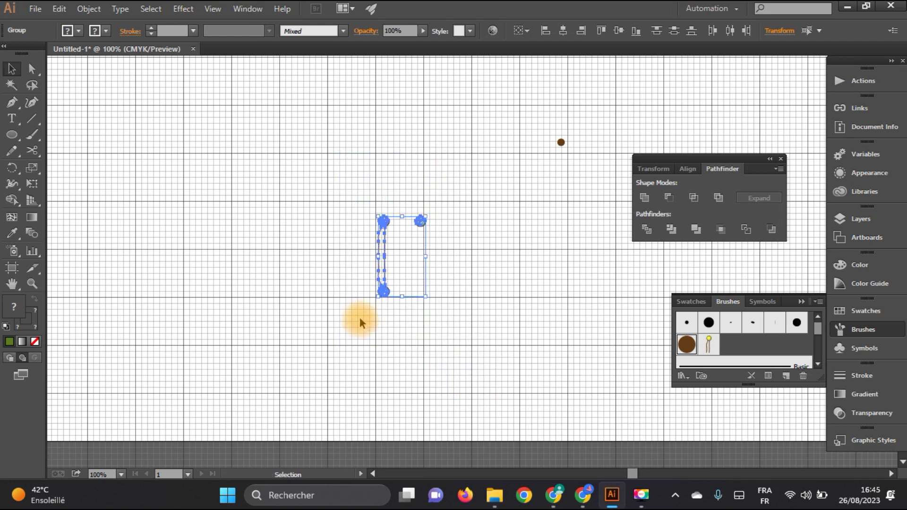
{"action": "left_click", "coordinate": [289, 285]}
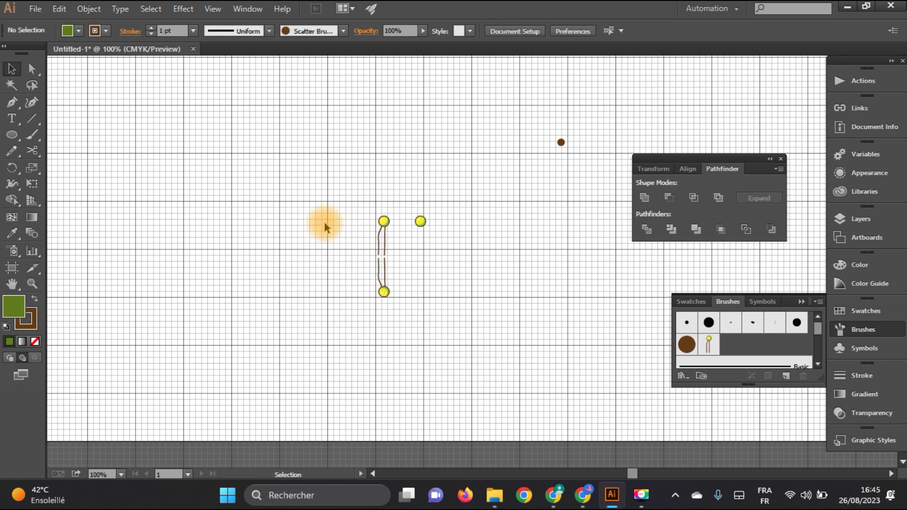
Step: Group the two facing stemmed balls and create a scatter brush with default options from them
{"action": "mouse_move", "coordinate": [331, 198]}
{"action": "left_mouse_down"}
{"action": "mouse_move", "coordinate": [445, 300]}
{"action": "mouse_move", "coordinate": [393, 318]}
{"action": "left_mouse_up"}
{"action": "mouse_move", "coordinate": [384, 215]}
{"action": "left_mouse_down"}
{"action": "mouse_move", "coordinate": [378, 229]}
{"action": "mouse_move", "coordinate": [378, 218]}
{"action": "left_mouse_up"}
{"action": "right_click", "coordinate": [378, 219]}
{"action": "left_click", "coordinate": [421, 292]}
{"action": "mouse_move", "coordinate": [384, 255]}
{"action": "left_mouse_down"}
{"action": "mouse_move", "coordinate": [569, 350]}
{"action": "mouse_move", "coordinate": [731, 347]}
{"action": "left_mouse_up"}
{"action": "left_click", "coordinate": [420, 339]}
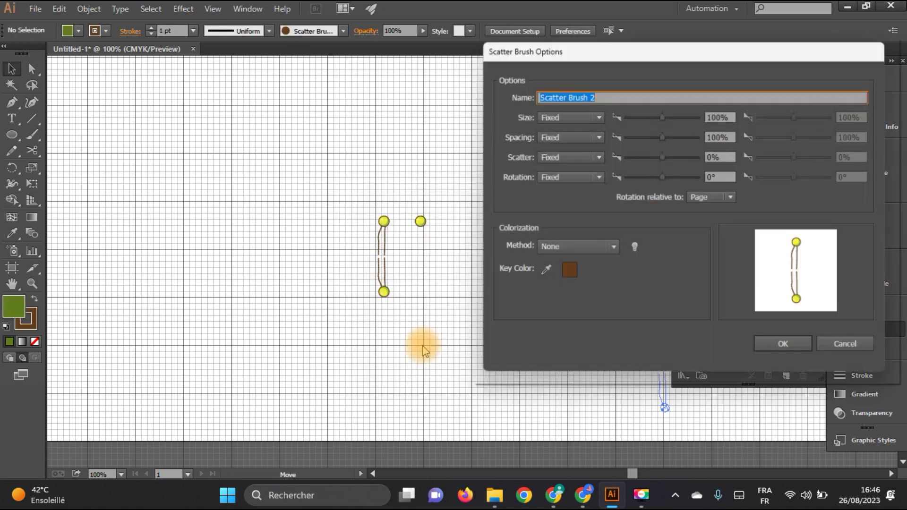
{"action": "left_click", "coordinate": [798, 348]}
Step: Move the double stemmed-ball group and the single ball to the upper right, next to the brown dot
{"action": "left_click", "coordinate": [388, 305]}
{"action": "mouse_move", "coordinate": [385, 290]}
{"action": "left_mouse_down"}
{"action": "mouse_move", "coordinate": [520, 286]}
{"action": "mouse_move", "coordinate": [593, 195]}
{"action": "left_mouse_up"}
{"action": "left_click_drag", "start_coordinate": [421, 224], "coordinate": [607, 106]}
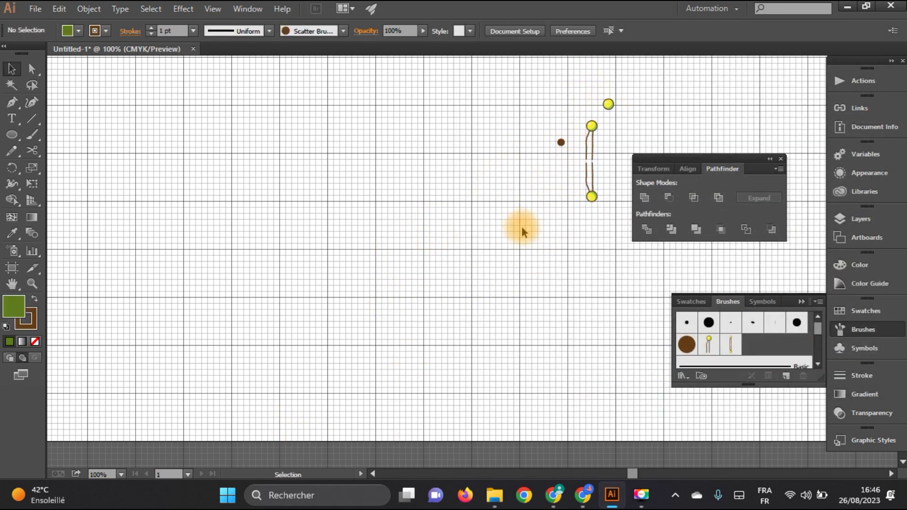
Step: Collapse the Pathfinder and Brushes panels and move the brown dot, single ball and double stemmed-ball group to the artboard's upper-right corner
{"action": "scroll", "coordinate": [477, 259], "scroll_direction": "down", "scroll_amount": 1}
{"action": "double_click", "coordinate": [738, 170]}
{"action": "left_click_drag", "start_coordinate": [718, 172], "coordinate": [784, 66]}
{"action": "left_click_drag", "start_coordinate": [508, 139], "coordinate": [590, 236]}
{"action": "left_click_drag", "start_coordinate": [550, 171], "coordinate": [711, 112]}
{"action": "left_click", "coordinate": [551, 247]}
{"action": "scroll", "coordinate": [546, 264], "scroll_direction": "up", "scroll_amount": 1}
{"action": "scroll", "coordinate": [547, 264], "scroll_direction": "down", "scroll_amount": 1}
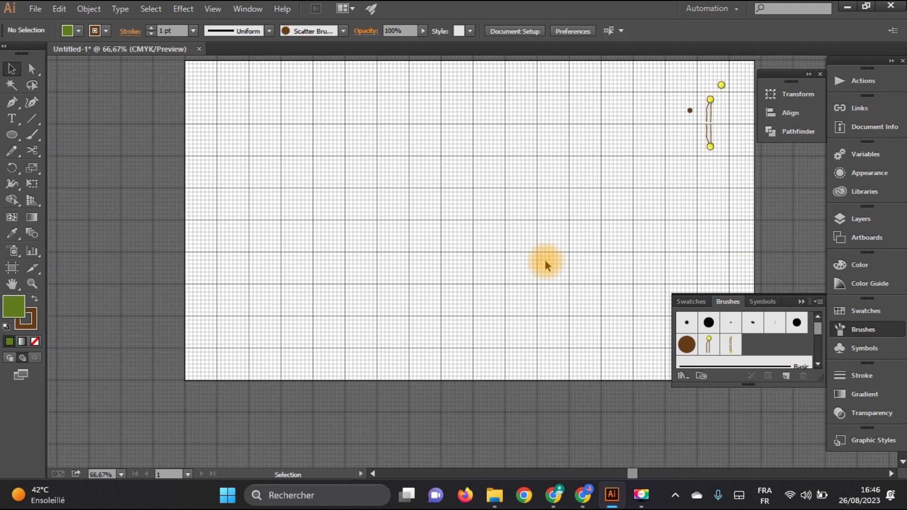
{"action": "left_click", "coordinate": [802, 301]}
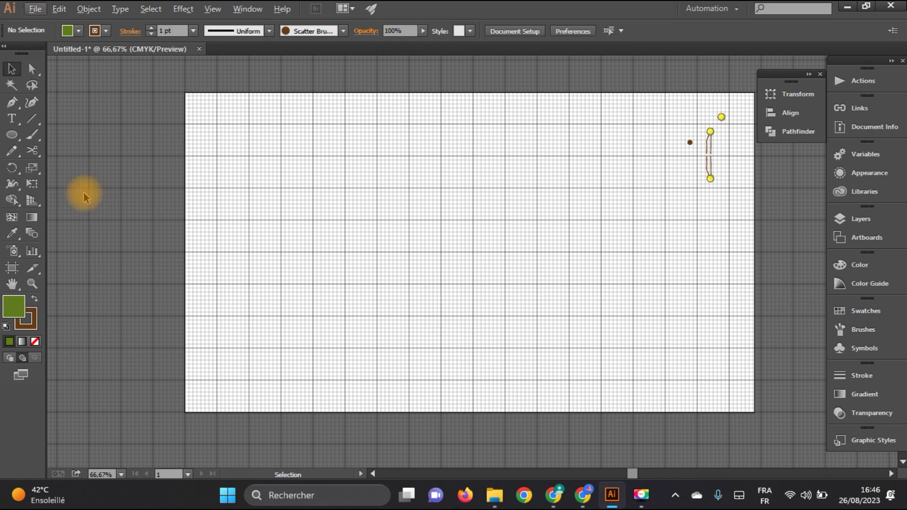
Step: Draw an S-shaped curve with the Pen tool, sloping from the artboard's right side down to the lower left
{"action": "left_click", "coordinate": [12, 102]}
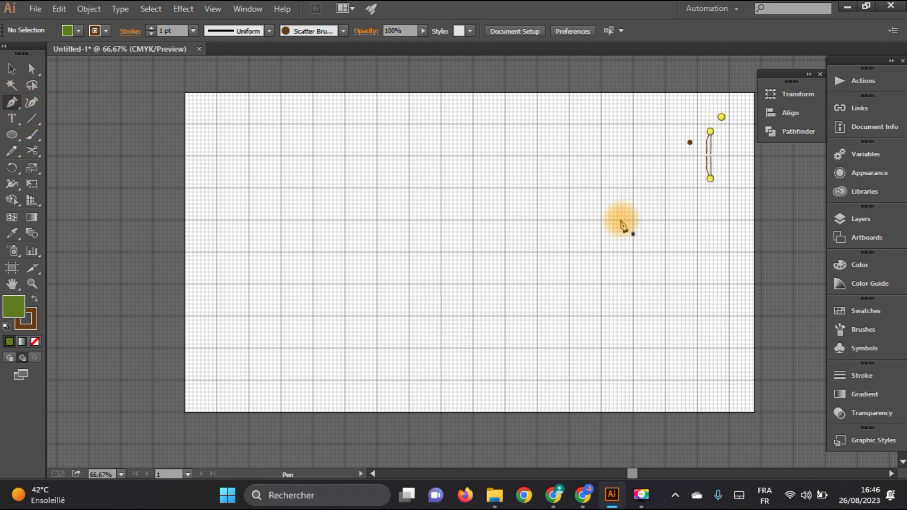
{"action": "scroll", "coordinate": [622, 229], "scroll_direction": "up", "scroll_amount": 1}
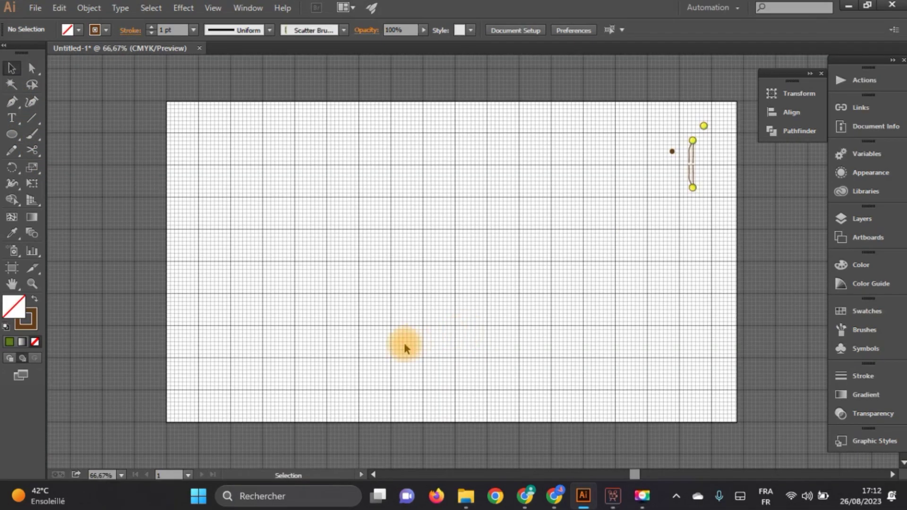
{"action": "scroll", "coordinate": [405, 346], "scroll_direction": "up", "scroll_amount": 1}
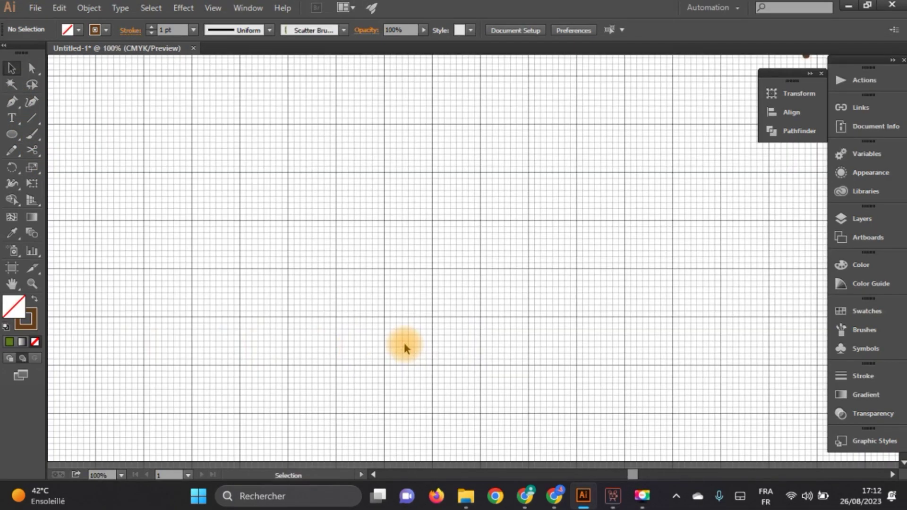
{"action": "left_click", "coordinate": [32, 102]}
{"action": "left_click", "coordinate": [11, 101]}
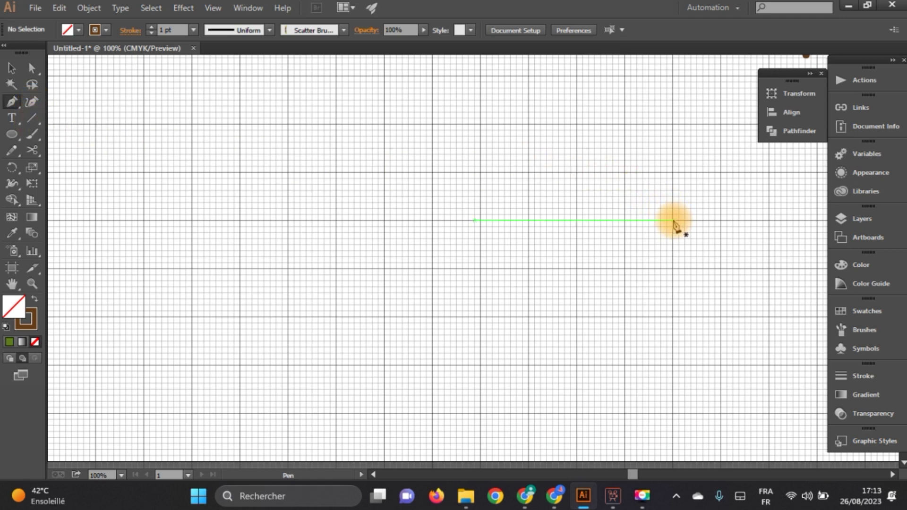
{"action": "left_click", "coordinate": [673, 219]}
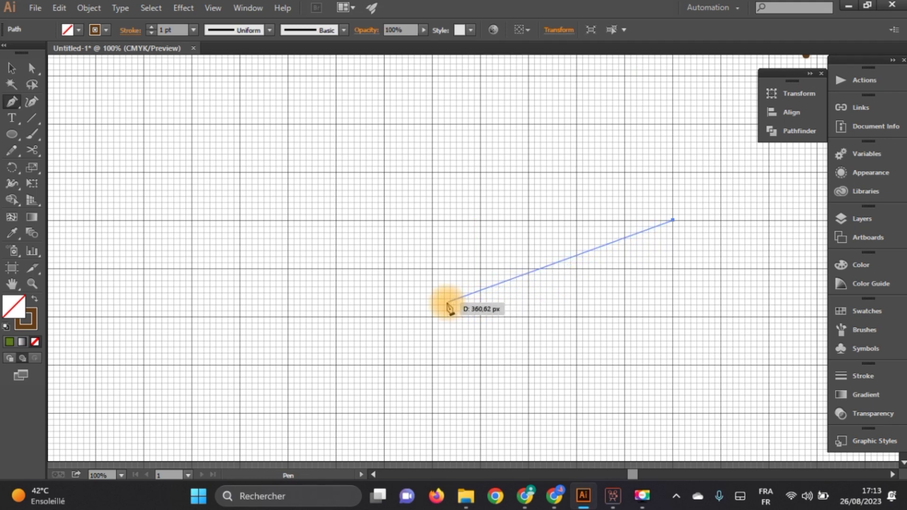
{"action": "left_click_drag", "start_coordinate": [447, 304], "coordinate": [428, 395]}
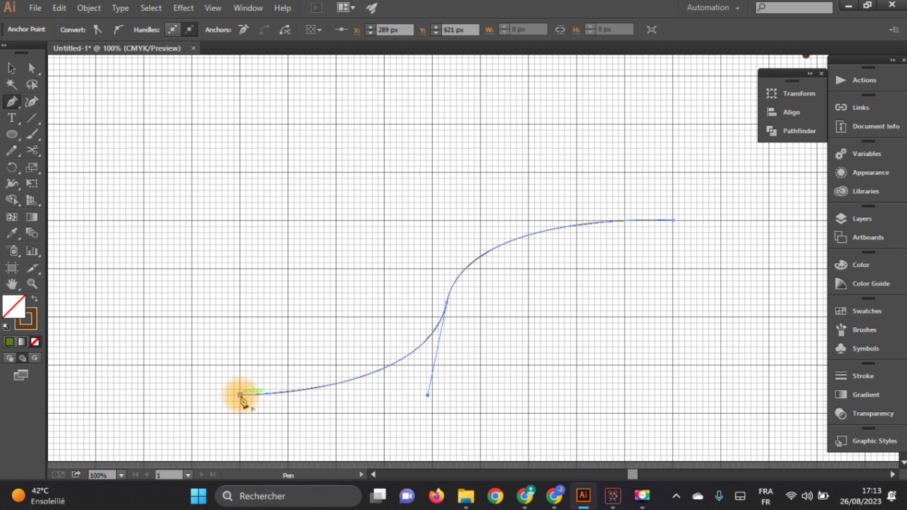
{"action": "left_click", "coordinate": [240, 394]}
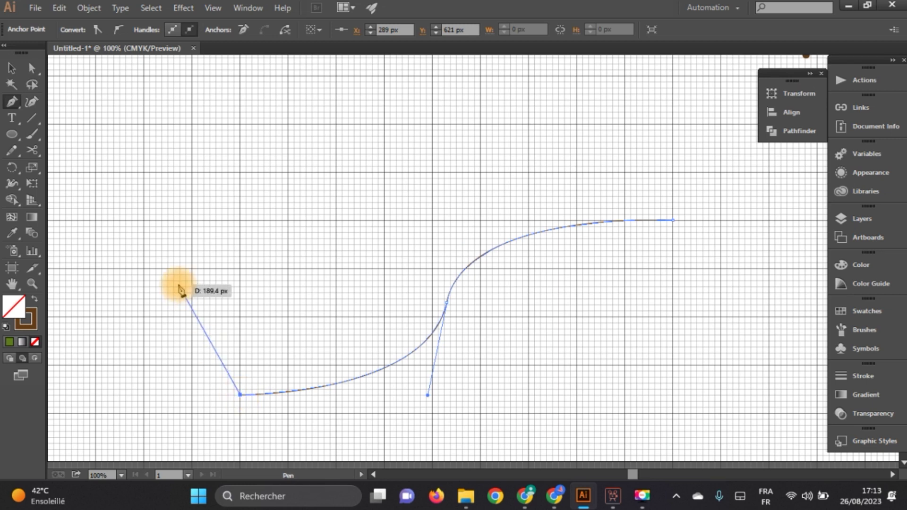
Step: Duplicate the S-shaped curve and place the copy above and to the left of the original
{"action": "left_click", "coordinate": [12, 68]}
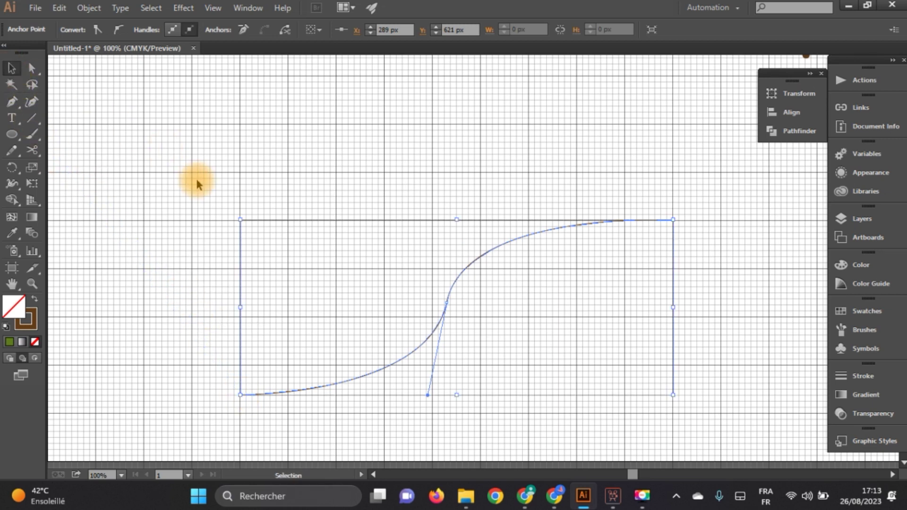
{"action": "left_click", "coordinate": [203, 189]}
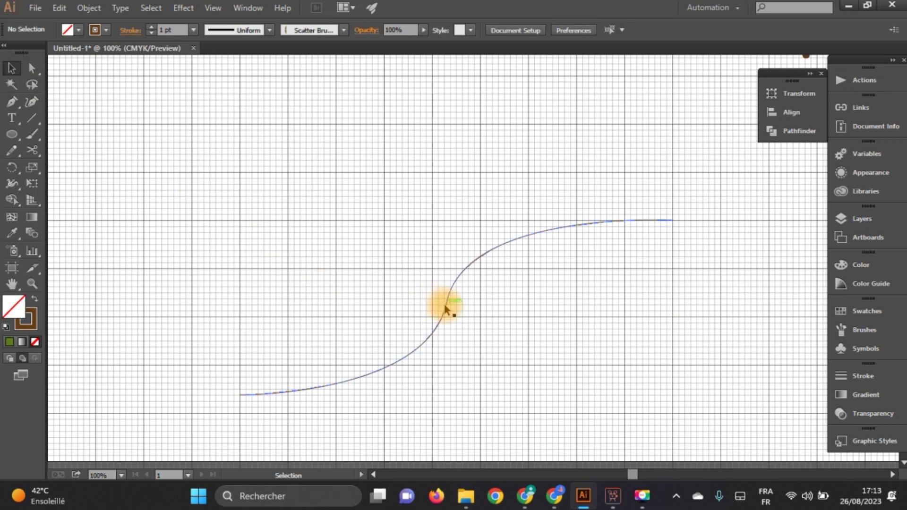
{"action": "left_click_drag", "start_coordinate": [444, 308], "coordinate": [367, 137]}
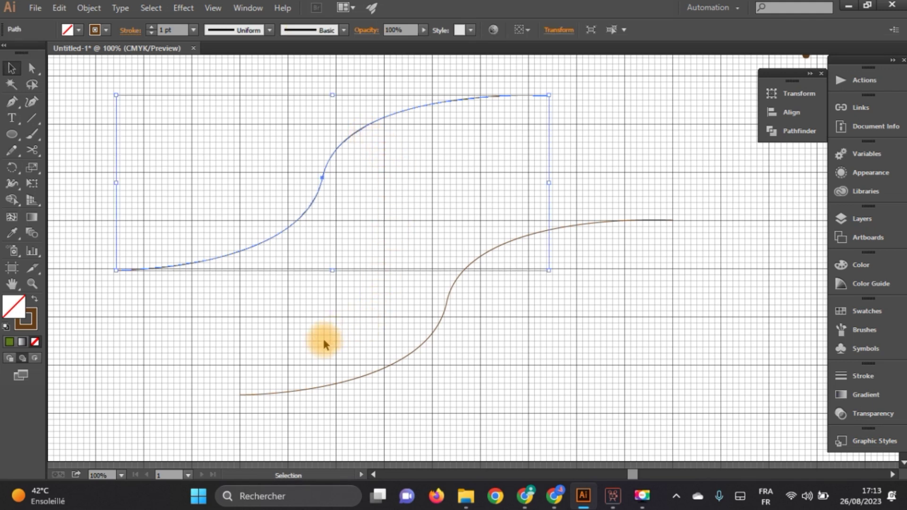
{"action": "left_click", "coordinate": [527, 320]}
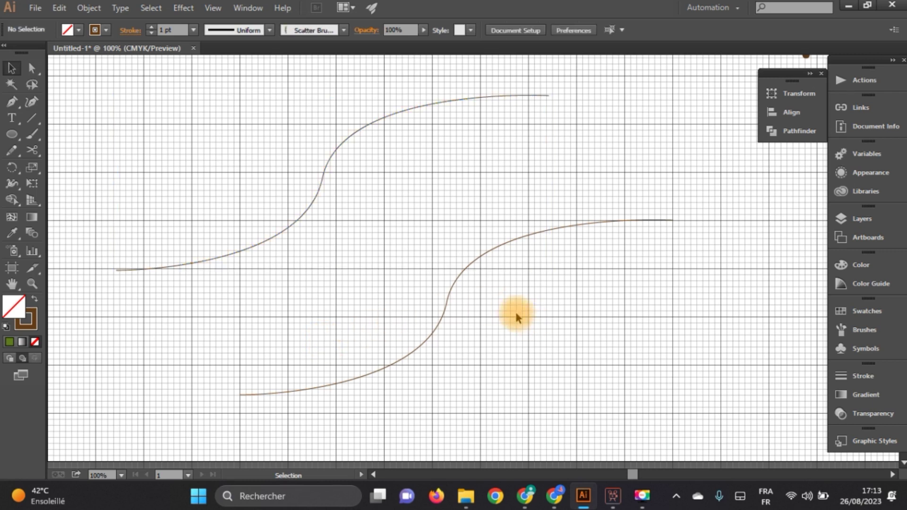
Step: Apply the double stemmed-ball scatter brush to the lower S-shaped curve
{"action": "left_click", "coordinate": [452, 292]}
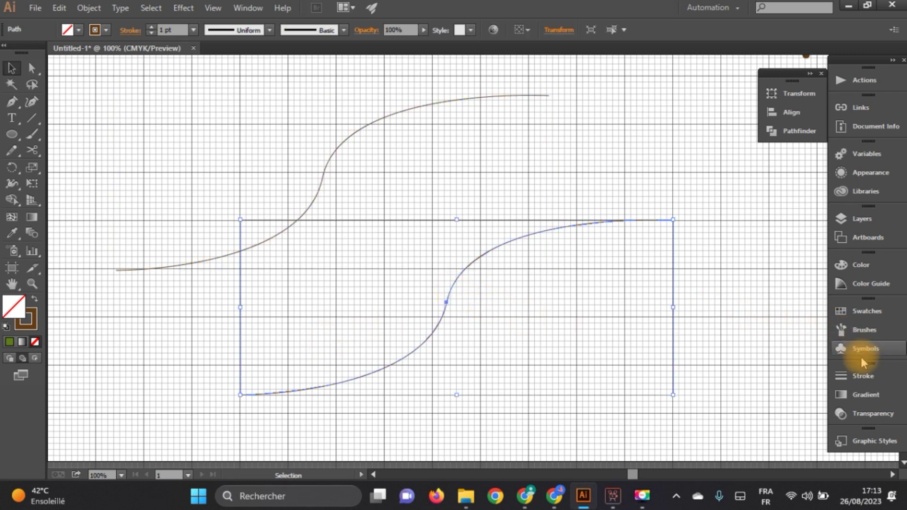
{"action": "left_click", "coordinate": [855, 350]}
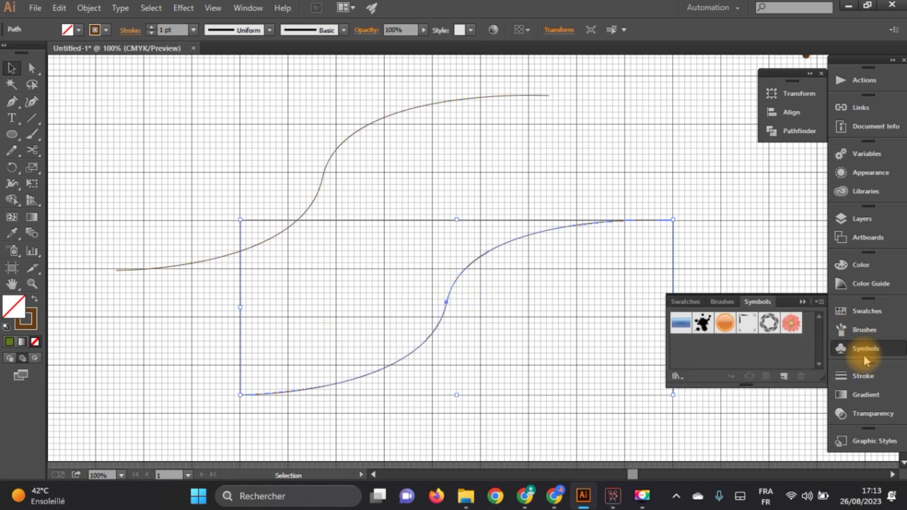
{"action": "left_click", "coordinate": [729, 302]}
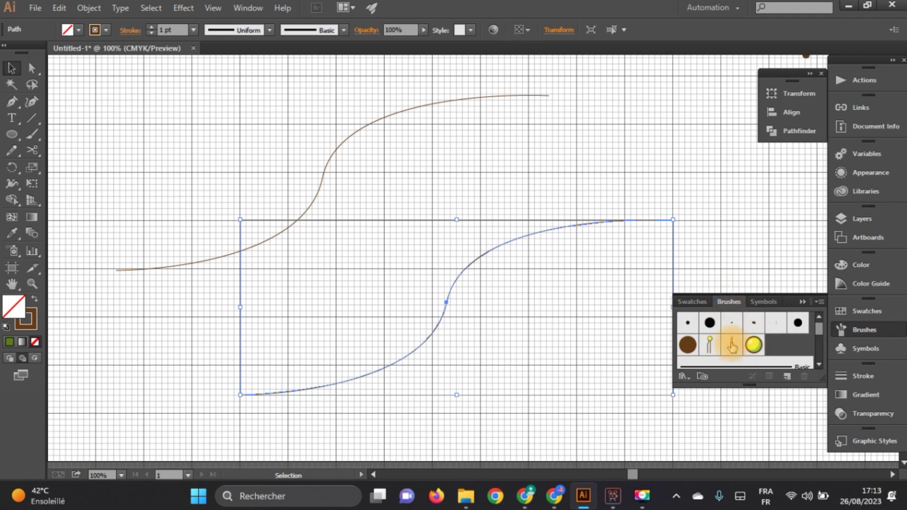
{"action": "left_click", "coordinate": [732, 345]}
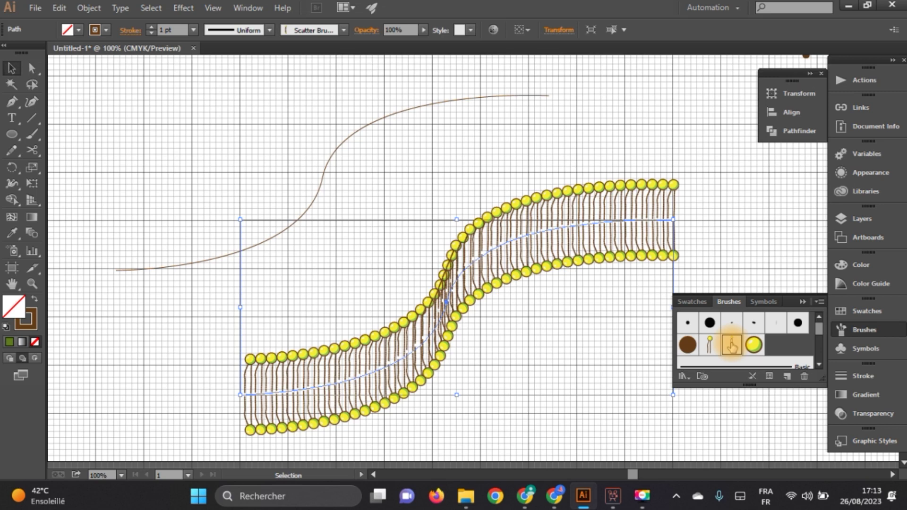
Step: In the double stemmed-ball scatter brush's options, set the size to 59% and the spacing to 21%
{"action": "double_click", "coordinate": [732, 345]}
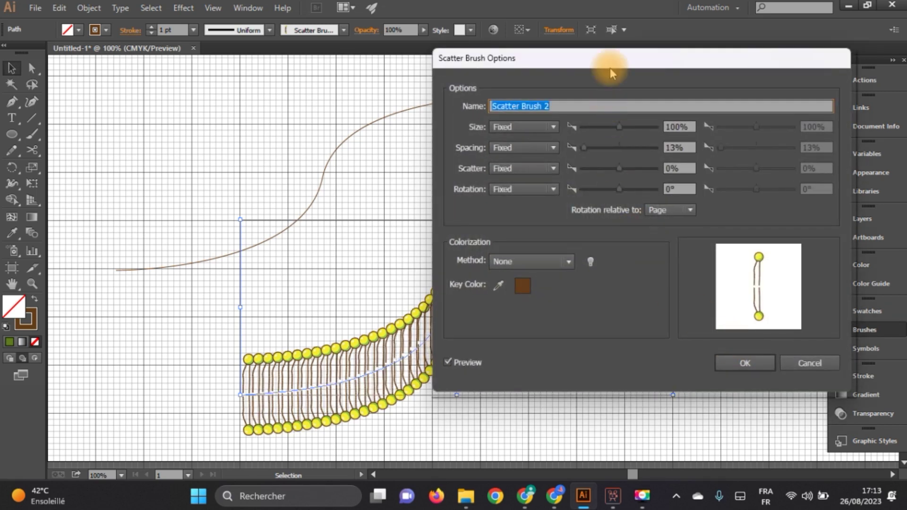
{"action": "mouse_move", "coordinate": [577, 70]}
{"action": "left_mouse_down"}
{"action": "mouse_move", "coordinate": [256, 68]}
{"action": "mouse_move", "coordinate": [166, 2]}
{"action": "left_mouse_up"}
{"action": "left_click_drag", "start_coordinate": [144, 100], "coordinate": [146, 98]}
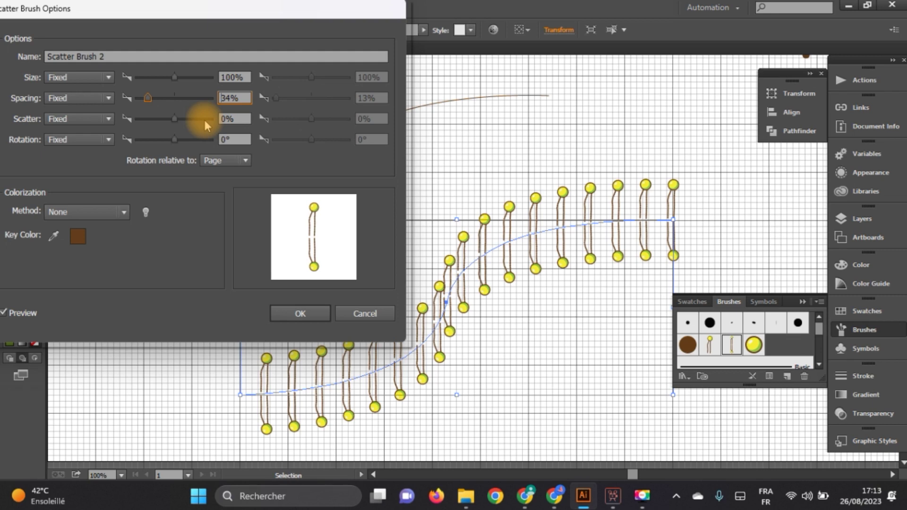
{"action": "mouse_move", "coordinate": [172, 76]}
{"action": "left_mouse_down"}
{"action": "mouse_move", "coordinate": [147, 96]}
{"action": "mouse_move", "coordinate": [160, 105]}
{"action": "mouse_move", "coordinate": [157, 78]}
{"action": "left_mouse_up"}
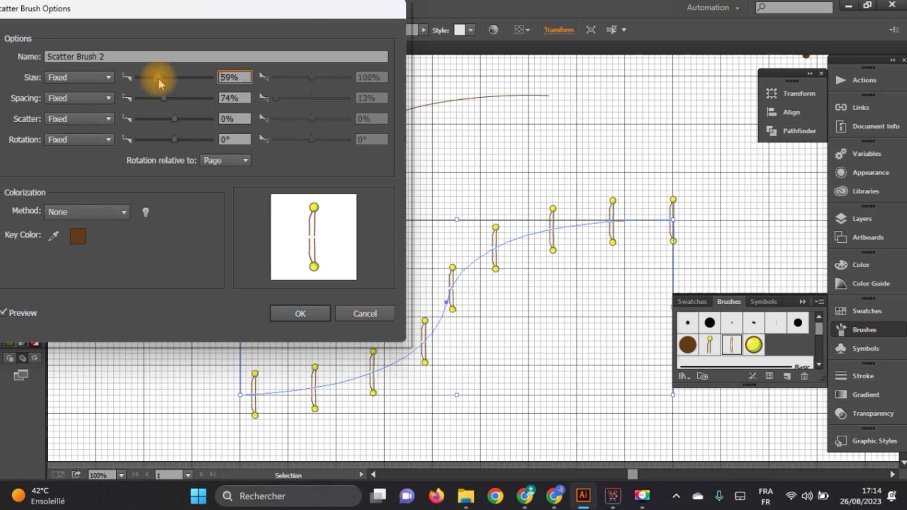
{"action": "left_click_drag", "start_coordinate": [162, 97], "coordinate": [142, 99]}
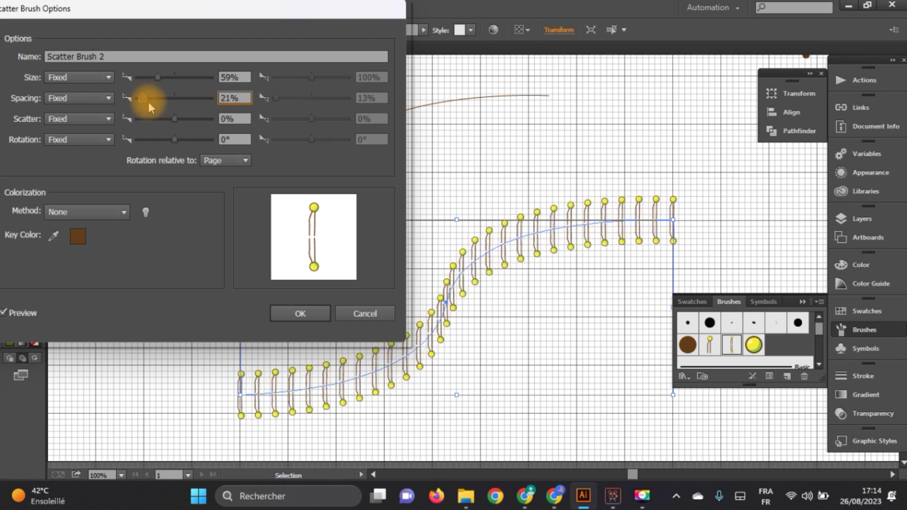
Step: Fine-tune the double stemmed-ball brush's spacing to 7% and apply the changes to the existing strokes
{"action": "double_click", "coordinate": [234, 98]}
{"action": "key", "text": "Down"}
{"action": "key", "text": "Down"}
{"action": "key", "text": "Down"}
{"action": "key", "text": "Down"}
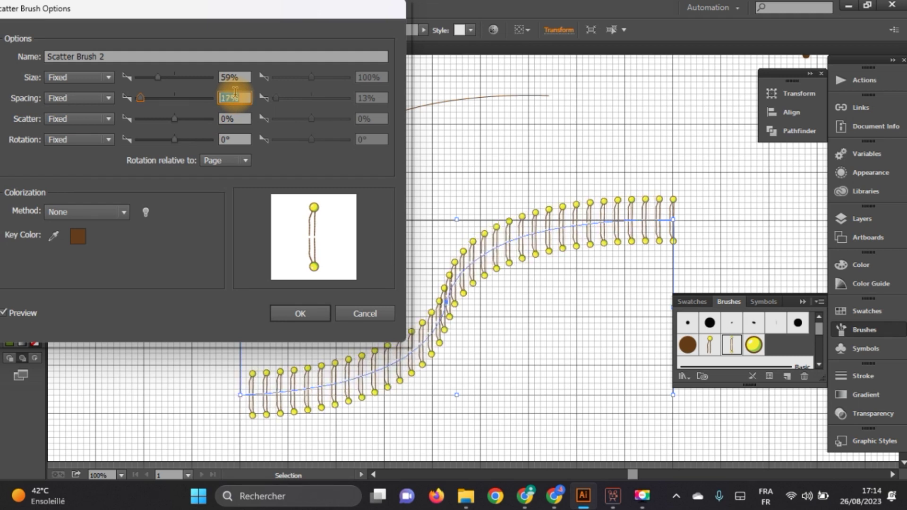
{"action": "key", "text": "Up"}
{"action": "key", "text": "Up"}
{"action": "key", "text": "Up"}
{"action": "key", "text": "Up"}
{"action": "key", "text": "Up"}
{"action": "key", "text": "Up"}
{"action": "key", "text": "Up"}
{"action": "key", "text": "Up"}
{"action": "key", "text": "Up"}
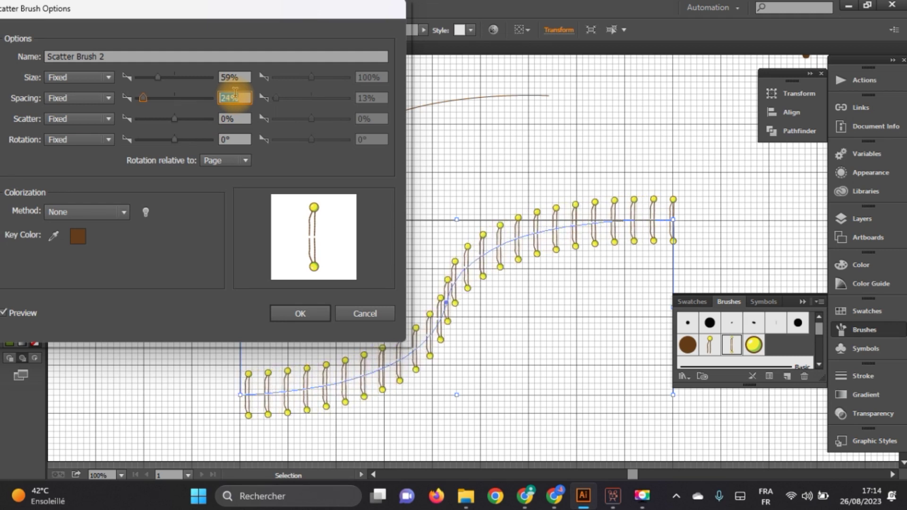
{"action": "key", "text": "Down"}
{"action": "key", "text": "Down"}
{"action": "key", "text": "Down"}
{"action": "key", "text": "Down"}
{"action": "key", "text": "Down"}
{"action": "key", "text": "Down"}
{"action": "key", "text": "Down"}
{"action": "key", "text": "Down"}
{"action": "key", "text": "Down"}
{"action": "key", "text": "Down"}
{"action": "key", "text": "Down"}
{"action": "key", "text": "Down"}
{"action": "key", "text": "Down"}
{"action": "key", "text": "Down"}
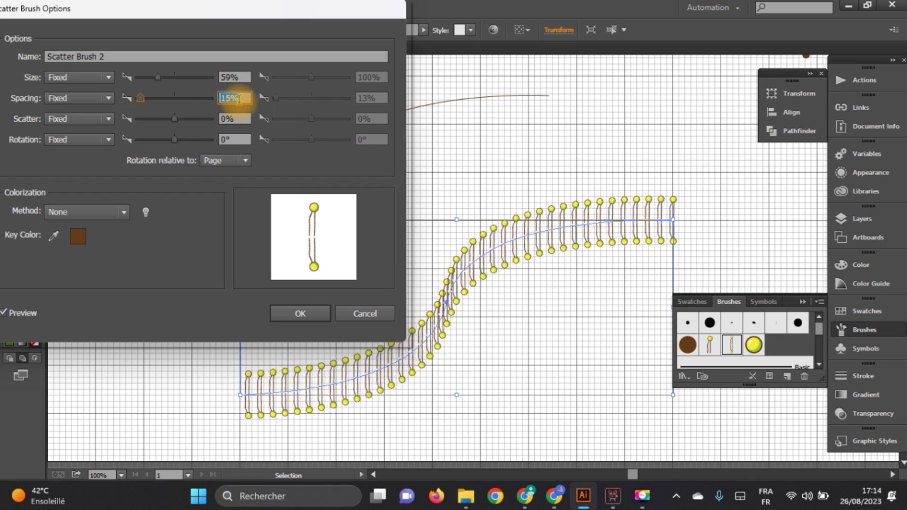
{"action": "key", "text": "Down"}
{"action": "key", "text": "Down"}
{"action": "key", "text": "Down"}
{"action": "key", "text": "Down"}
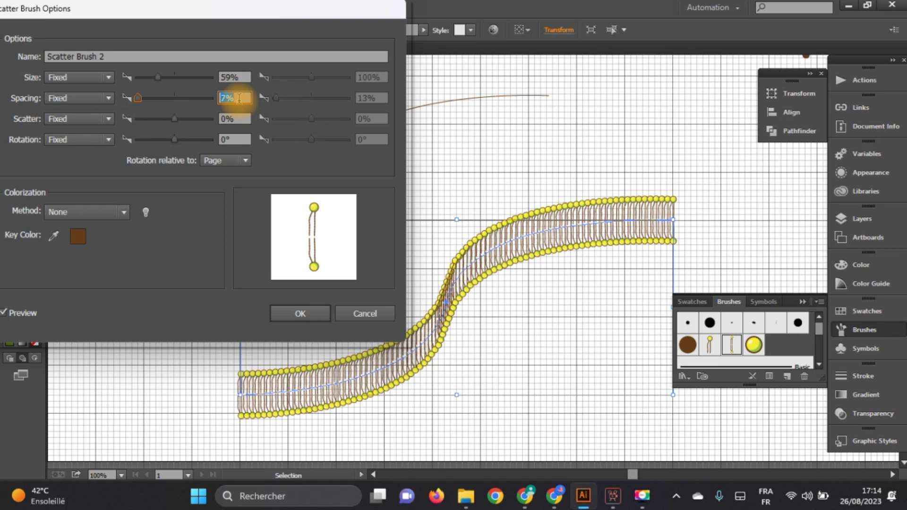
{"action": "key", "text": "Up"}
{"action": "key", "text": "Down"}
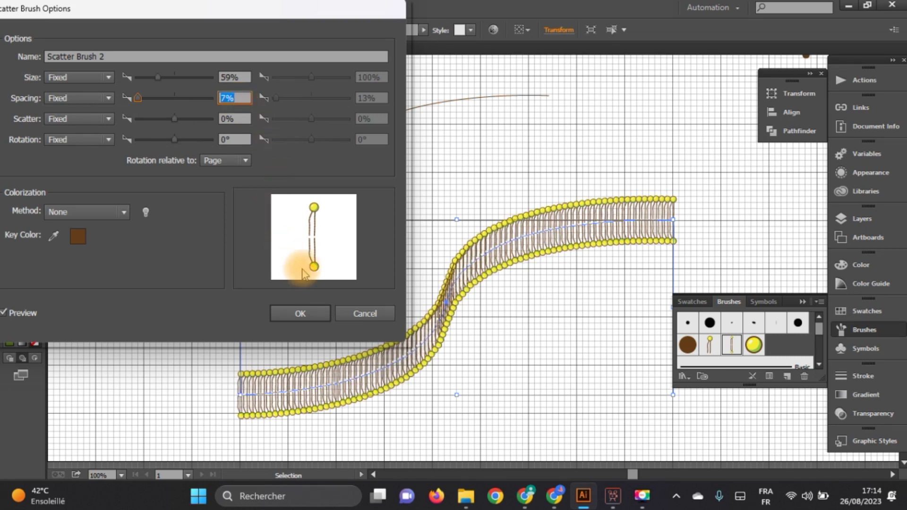
{"action": "left_click", "coordinate": [310, 311]}
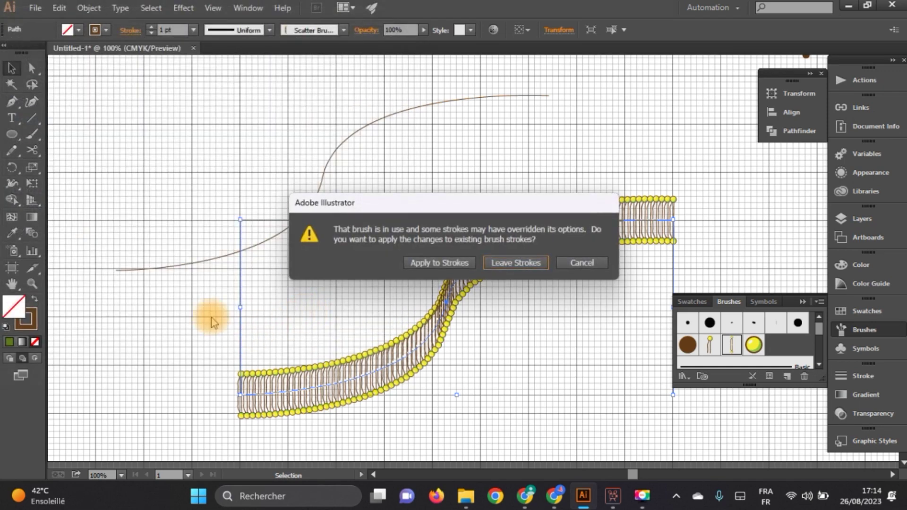
{"action": "left_click", "coordinate": [440, 263]}
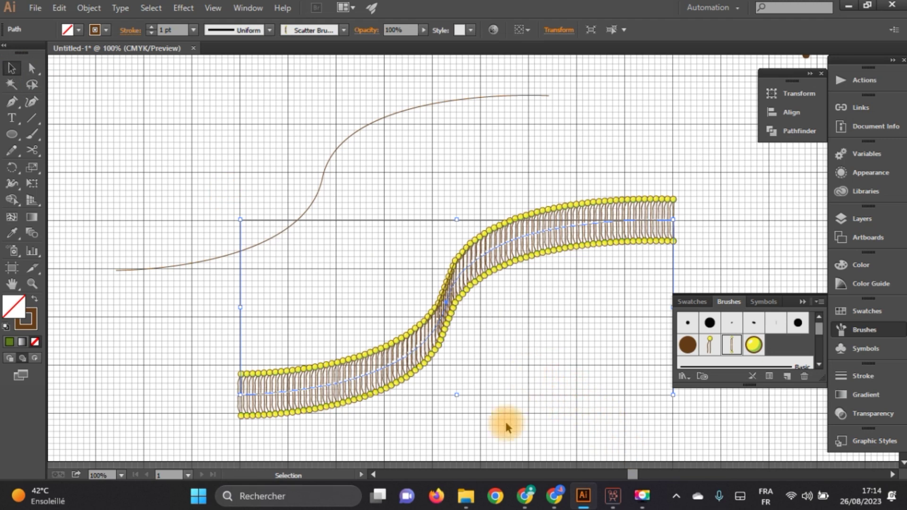
{"action": "left_click", "coordinate": [502, 438]}
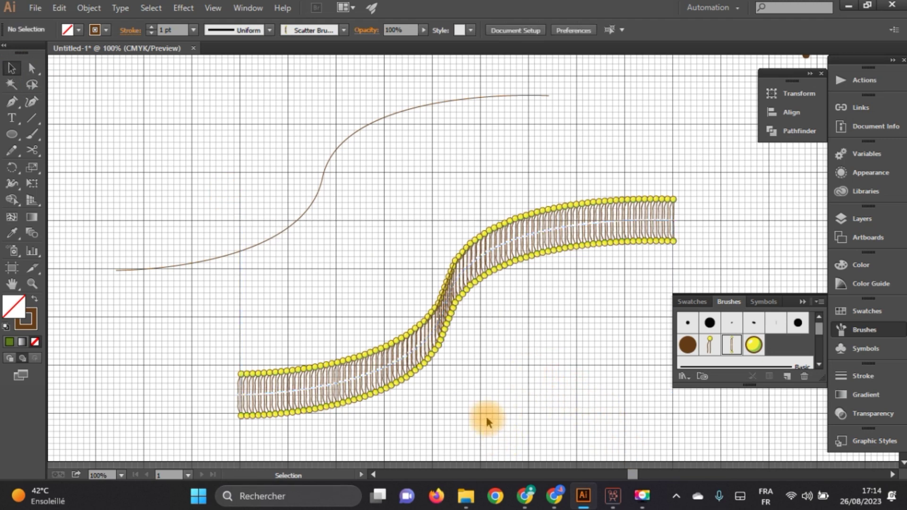
Step: Apply the yellow-ball scatter brush to the upper S-shaped curve and set the brush size to 59% with the preview refreshed
{"action": "left_click", "coordinate": [344, 136]}
{"action": "left_click", "coordinate": [754, 347]}
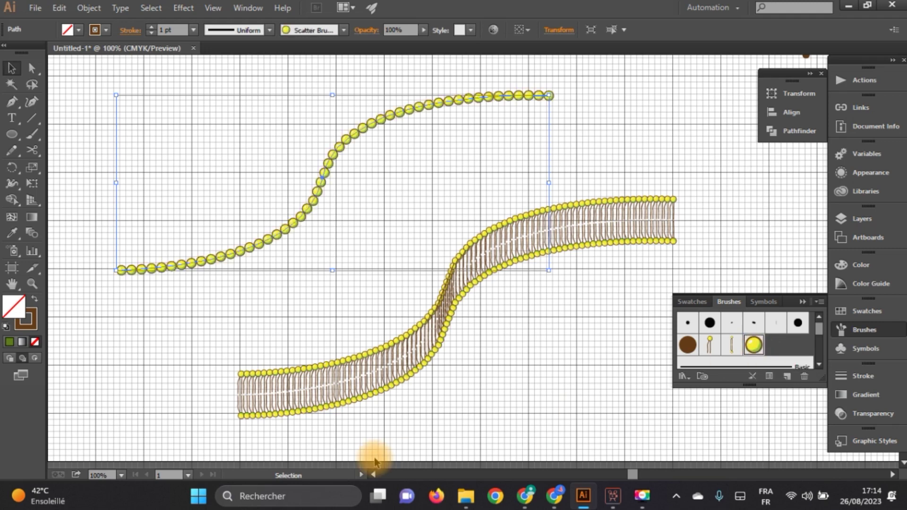
{"action": "double_click", "coordinate": [754, 347]}
{"action": "mouse_move", "coordinate": [236, 9]}
{"action": "left_mouse_down"}
{"action": "mouse_move", "coordinate": [659, 85]}
{"action": "mouse_move", "coordinate": [770, 3]}
{"action": "mouse_move", "coordinate": [732, 19]}
{"action": "left_mouse_up"}
{"action": "left_click", "coordinate": [727, 81]}
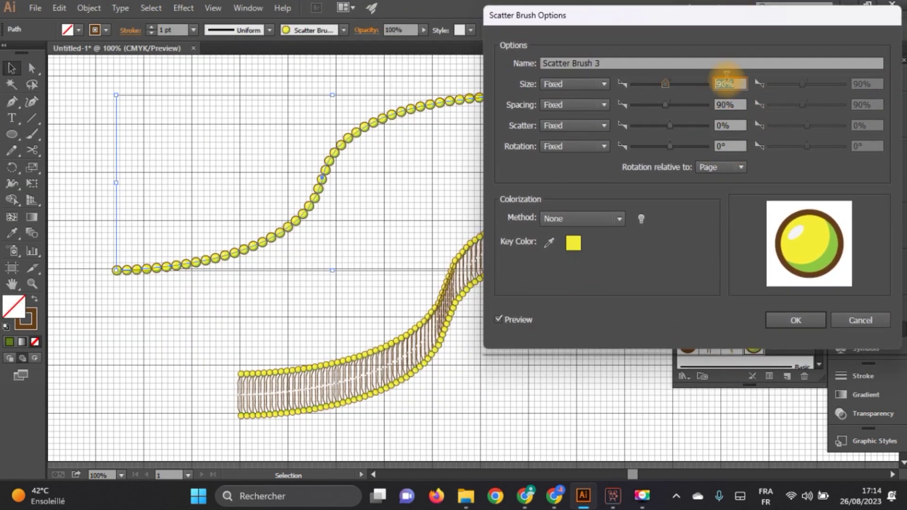
{"action": "type", "text": "59"}
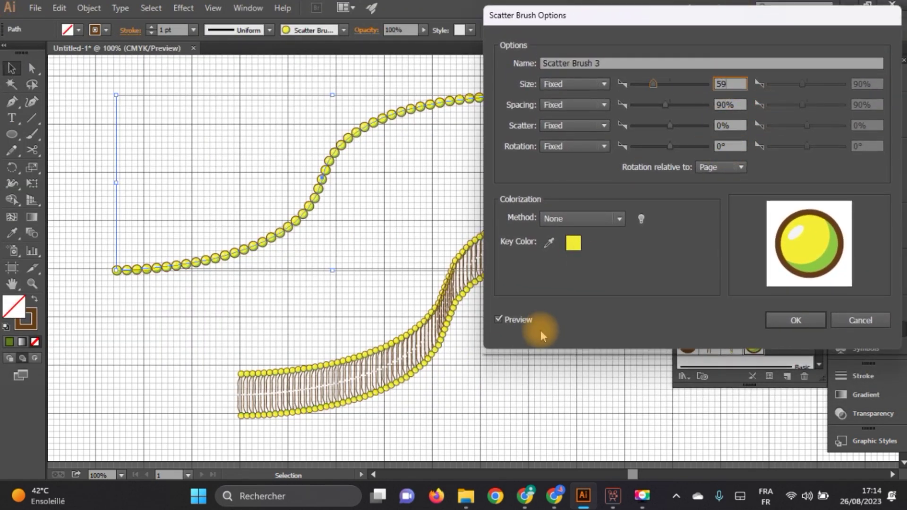
{"action": "left_click", "coordinate": [505, 317]}
{"action": "left_click", "coordinate": [505, 318]}
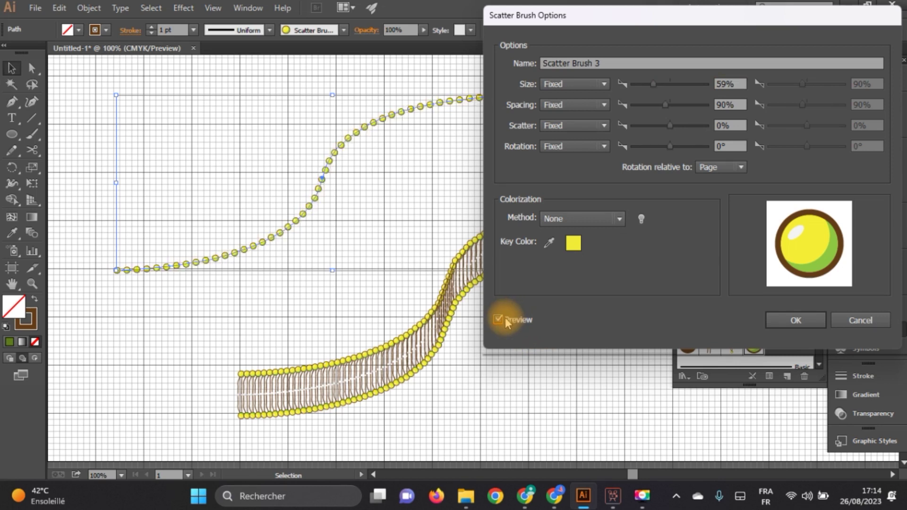
{"action": "left_click", "coordinate": [718, 104]}
{"action": "type", "text": "62"}
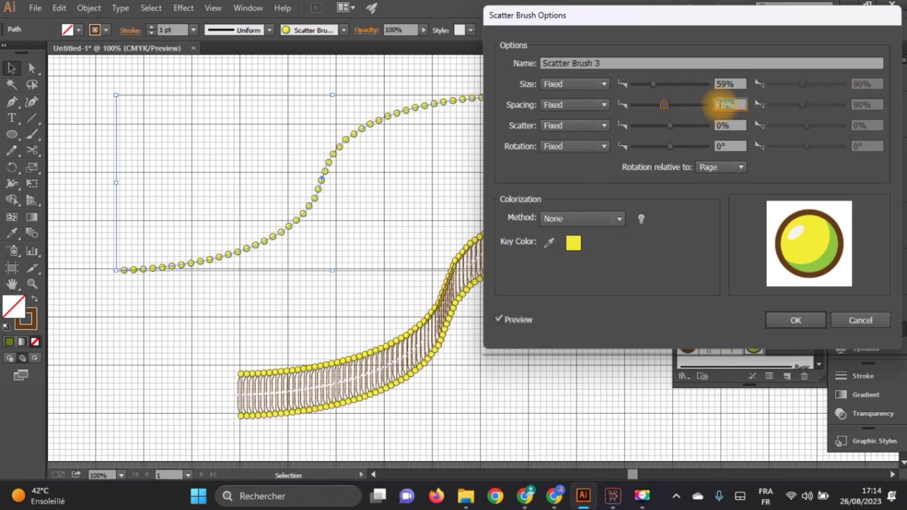
{"action": "key", "text": "Down"}
{"action": "key", "text": "Down"}
{"action": "key", "text": "Down"}
{"action": "key", "text": "Down"}
{"action": "key", "text": "Down"}
{"action": "key", "text": "Down"}
{"action": "key", "text": "Down"}
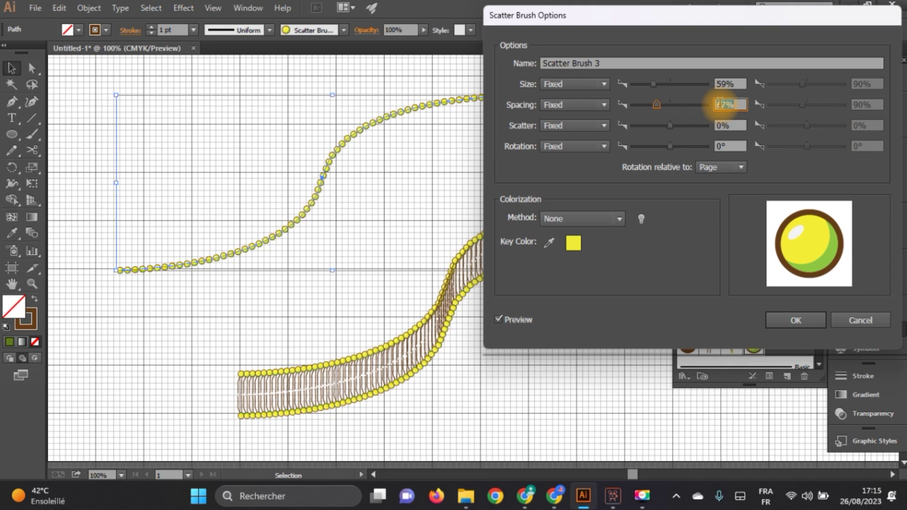
{"action": "key", "text": "Down"}
{"action": "key", "text": "Down"}
{"action": "key", "text": "Down"}
{"action": "key", "text": "Down"}
{"action": "key", "text": "Down"}
{"action": "key", "text": "Down"}
{"action": "key", "text": "Down"}
{"action": "key", "text": "Down"}
{"action": "key", "text": "Down"}
{"action": "key", "text": "Down"}
{"action": "key", "text": "Down"}
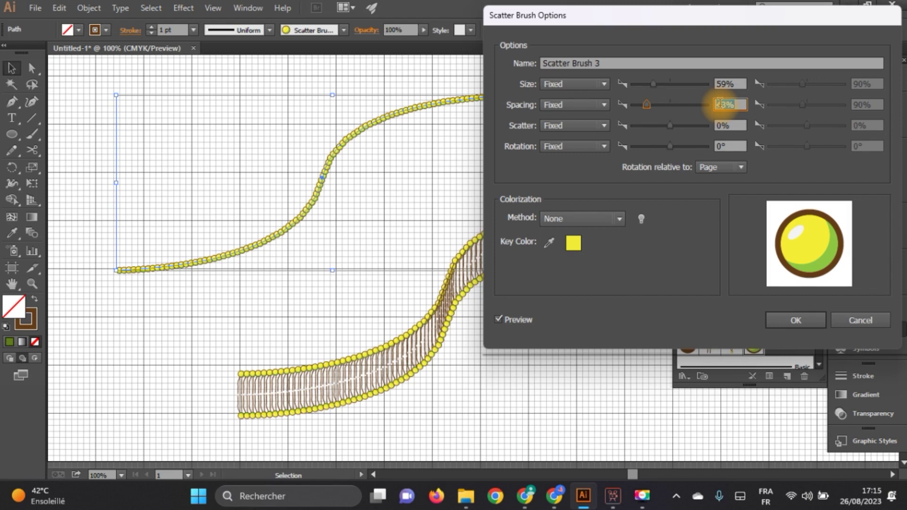
{"action": "left_click", "coordinate": [852, 321]}
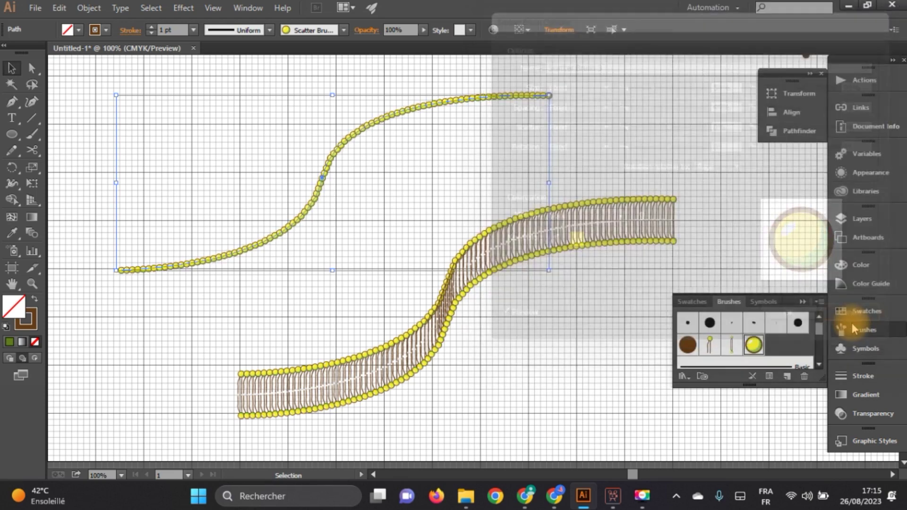
Step: Check the double stemmed-ball brush's settings and set the yellow-ball brush's size to the same 59%, refreshing the preview
{"action": "left_click", "coordinate": [520, 320]}
{"action": "left_click", "coordinate": [462, 298]}
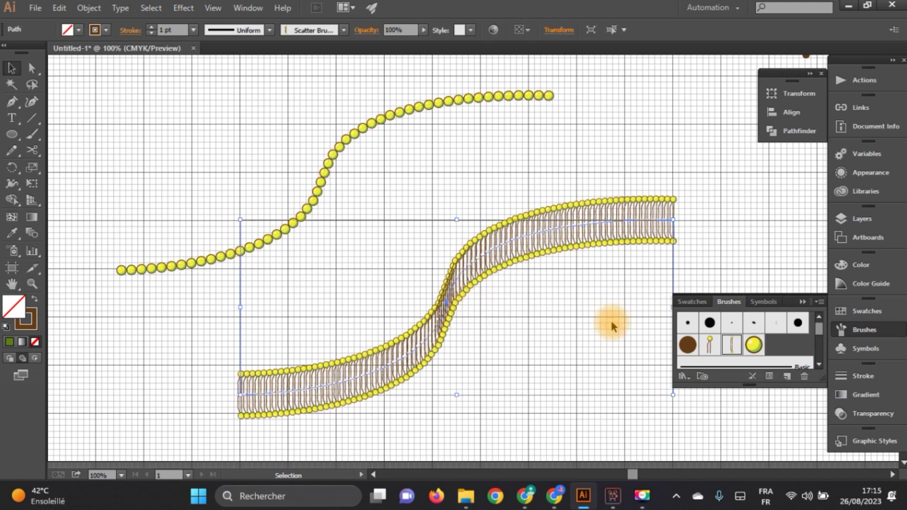
{"action": "double_click", "coordinate": [731, 344]}
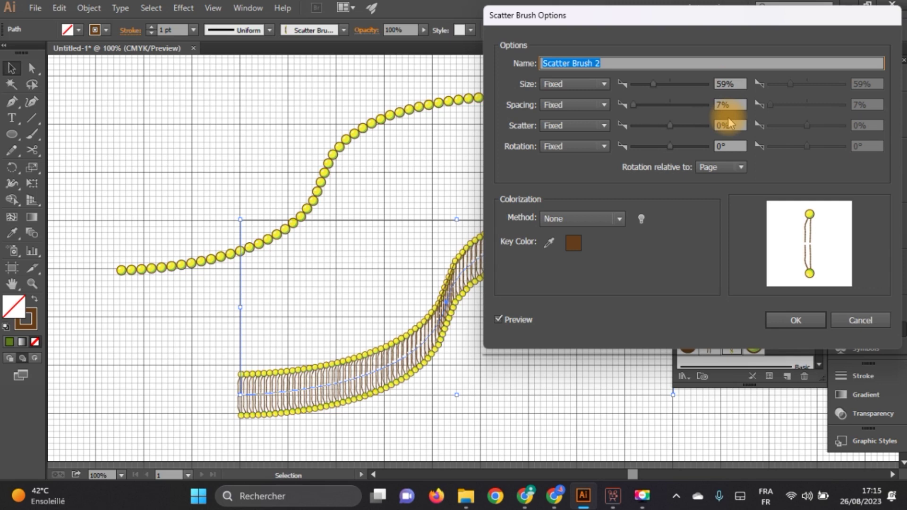
{"action": "left_click", "coordinate": [870, 321]}
{"action": "left_click", "coordinate": [405, 111]}
{"action": "left_click", "coordinate": [756, 347]}
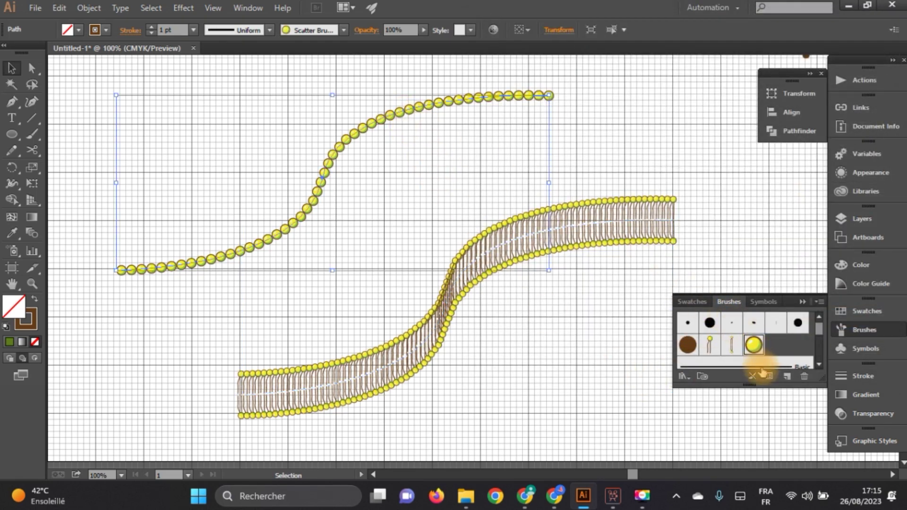
{"action": "double_click", "coordinate": [753, 352]}
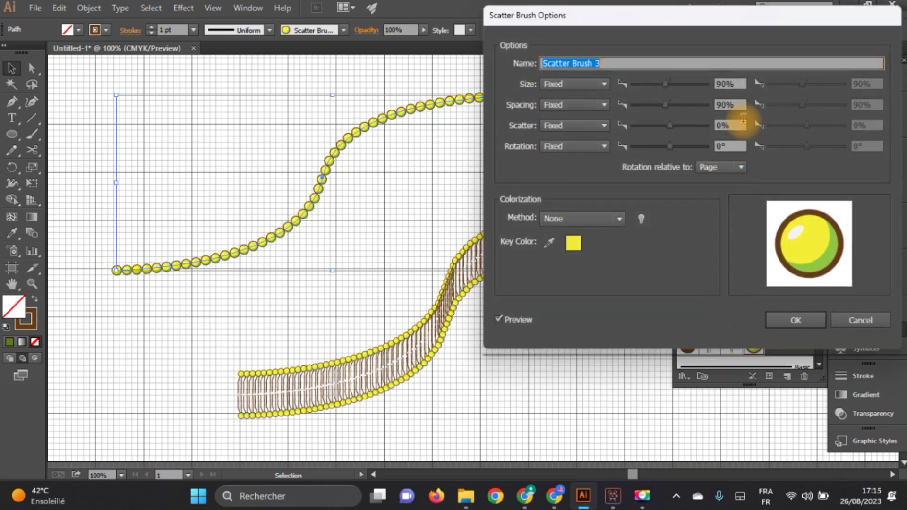
{"action": "left_click", "coordinate": [729, 84]}
{"action": "type", "text": "59"}
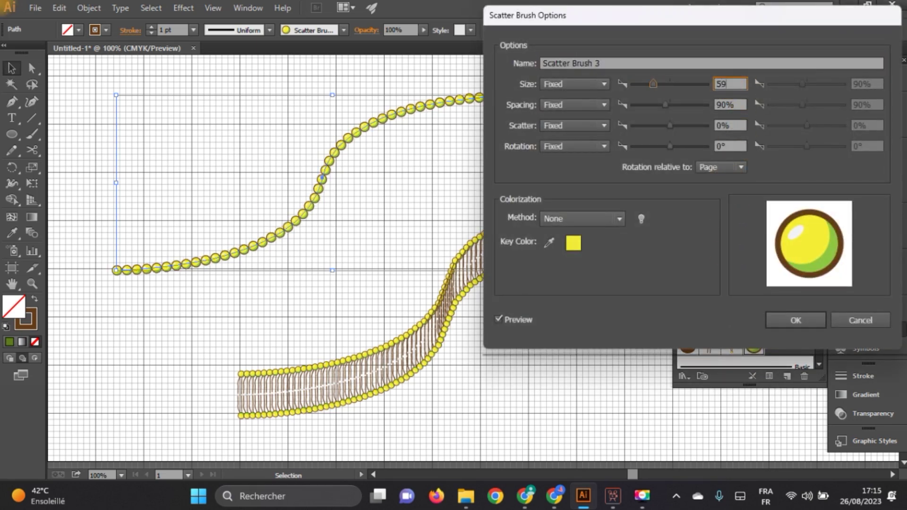
{"action": "left_click", "coordinate": [499, 319]}
{"action": "left_click", "coordinate": [499, 320]}
Step: Reduce the yellow-ball brush's spacing to 56% and apply the change to the existing strokes
{"action": "left_click", "coordinate": [728, 104]}
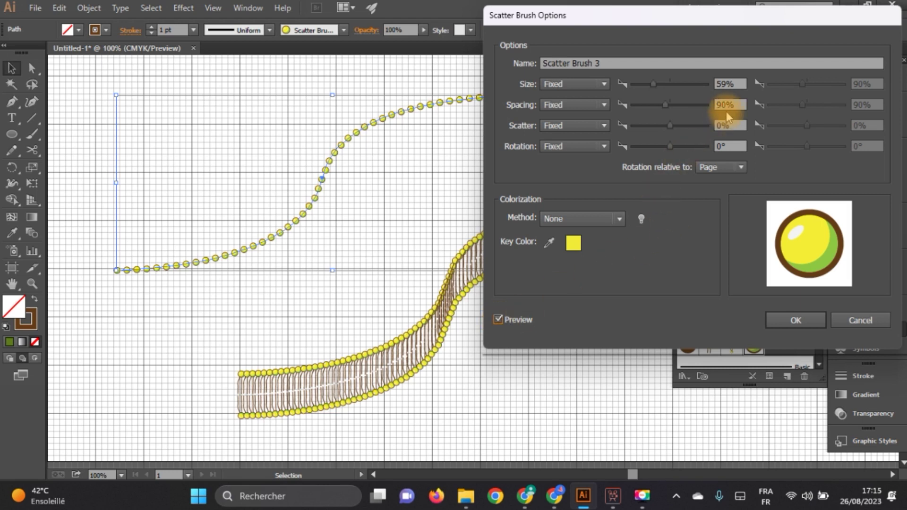
{"action": "key", "text": "Down"}
{"action": "key", "text": "Down"}
{"action": "key", "text": "Down"}
{"action": "key", "text": "Down"}
{"action": "key", "text": "Down"}
{"action": "key", "text": "Down"}
{"action": "key", "text": "Down"}
{"action": "key", "text": "Down"}
{"action": "key", "text": "Down"}
{"action": "key", "text": "Down"}
{"action": "key", "text": "Down"}
{"action": "key", "text": "Down"}
{"action": "key", "text": "Down"}
{"action": "key", "text": "Down"}
{"action": "key", "text": "Down"}
{"action": "key", "text": "Down"}
{"action": "key", "text": "Down"}
{"action": "key", "text": "Down"}
{"action": "key", "text": "Down"}
{"action": "key", "text": "Down"}
{"action": "key", "text": "Down"}
{"action": "key", "text": "Down"}
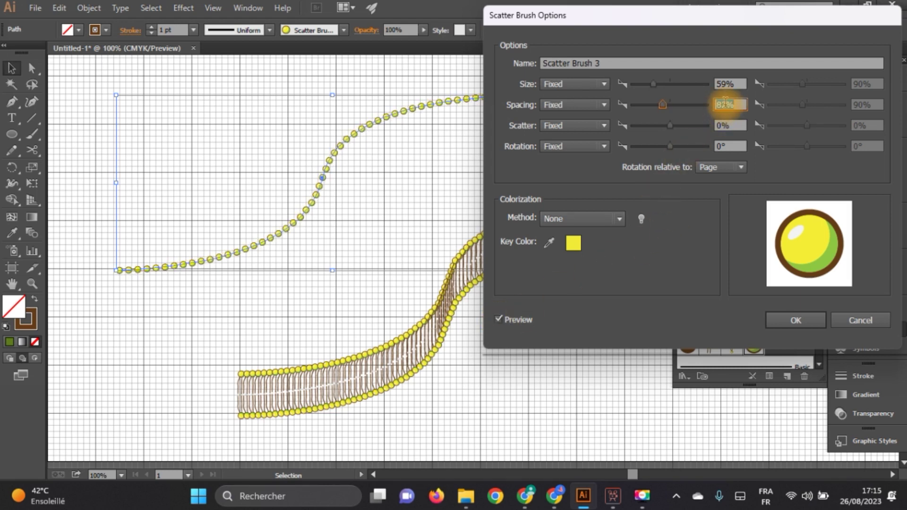
{"action": "key", "text": "Down"}
{"action": "key", "text": "Down"}
{"action": "key", "text": "Down"}
{"action": "key", "text": "Down"}
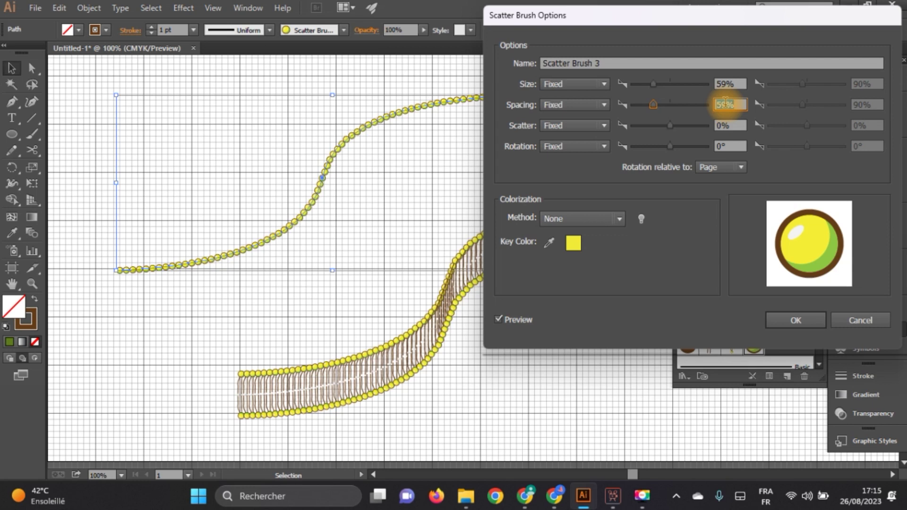
{"action": "key", "text": "Down"}
{"action": "key", "text": "Down"}
{"action": "key", "text": "Down"}
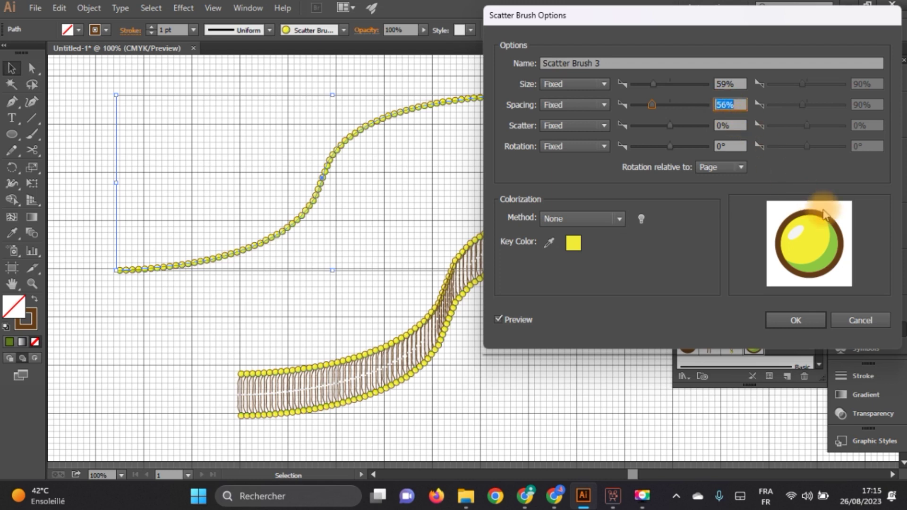
{"action": "left_click", "coordinate": [798, 319]}
{"action": "left_click", "coordinate": [453, 267]}
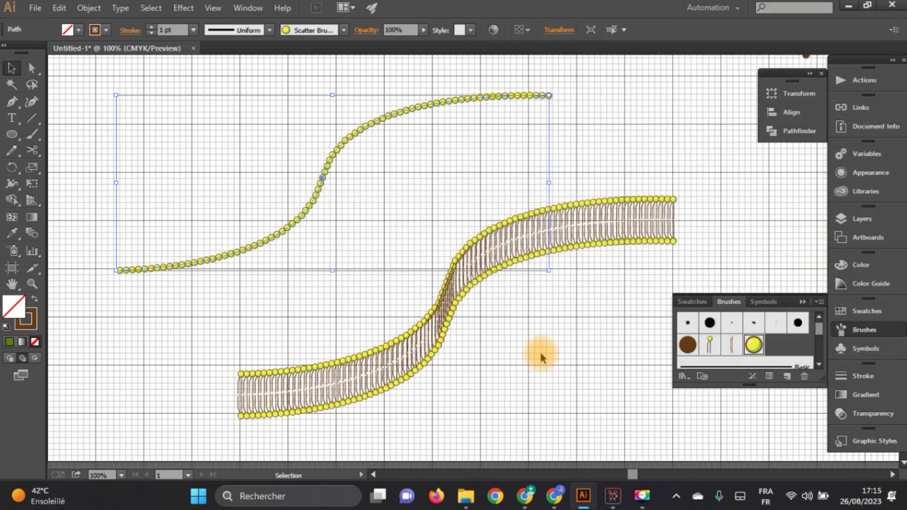
Step: Duplicate the upper yellow-ball curve and place the copy just above the stemmed-ball strip's upper edge
{"action": "left_click", "coordinate": [536, 349]}
{"action": "scroll", "coordinate": [537, 349], "scroll_direction": "down", "scroll_amount": 1}
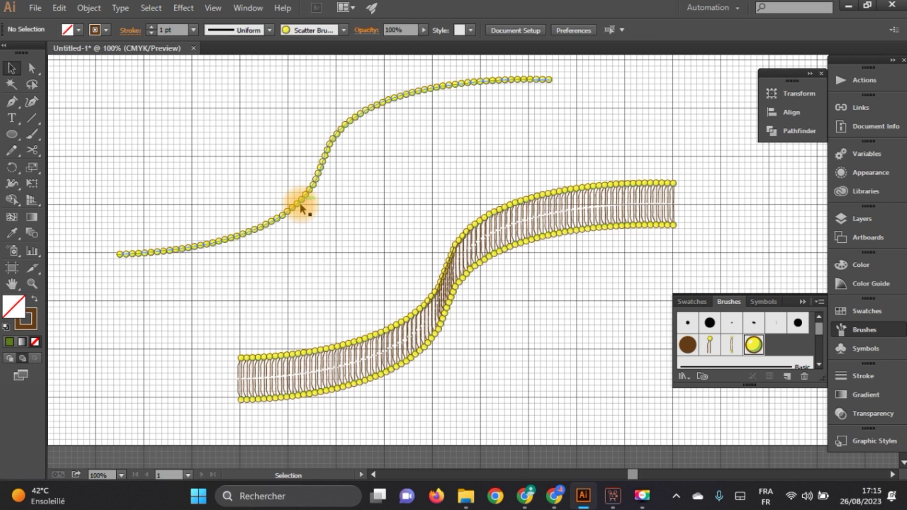
{"action": "left_click_drag", "start_coordinate": [299, 203], "coordinate": [399, 295]}
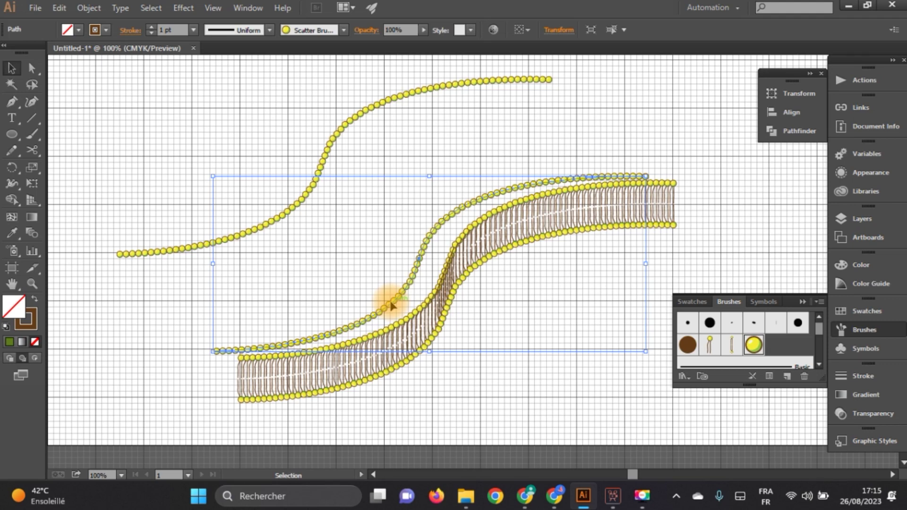
Step: Nudge the duplicated curve right and slightly down until it runs along the strip's upper edge
{"action": "key", "text": "Right"}
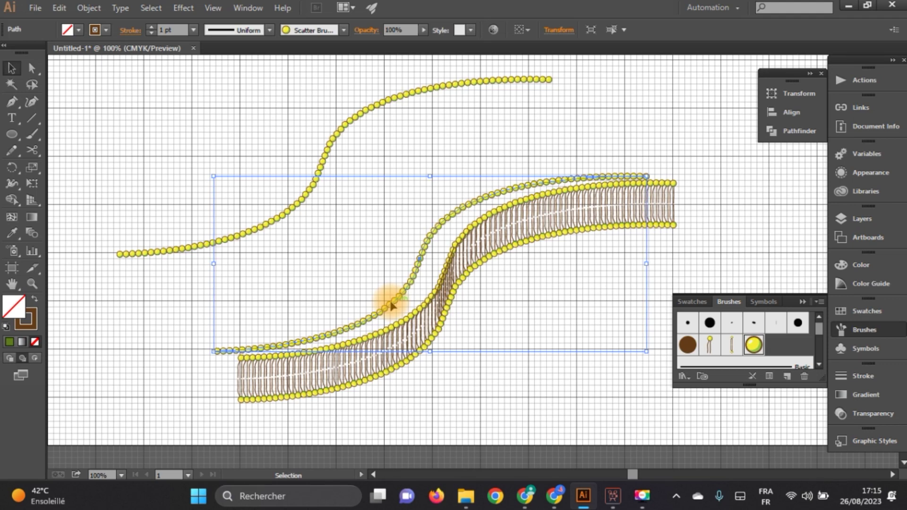
{"action": "key", "text": "Right"}
{"action": "key", "text": "Right"}
{"action": "key", "text": "Right"}
{"action": "key", "text": "Right"}
{"action": "key", "text": "Right"}
{"action": "key", "text": "Right"}
{"action": "key", "text": "Right"}
{"action": "key", "text": "Right"}
{"action": "key", "text": "Right"}
{"action": "key", "text": "Right"}
{"action": "key", "text": "Right"}
{"action": "key", "text": "Right"}
{"action": "key", "text": "Right"}
{"action": "key", "text": "Right"}
{"action": "key", "text": "Right"}
{"action": "key", "text": "Right"}
{"action": "key", "text": "Right"}
{"action": "key", "text": "Right"}
{"action": "key", "text": "Right"}
{"action": "key", "text": "Right"}
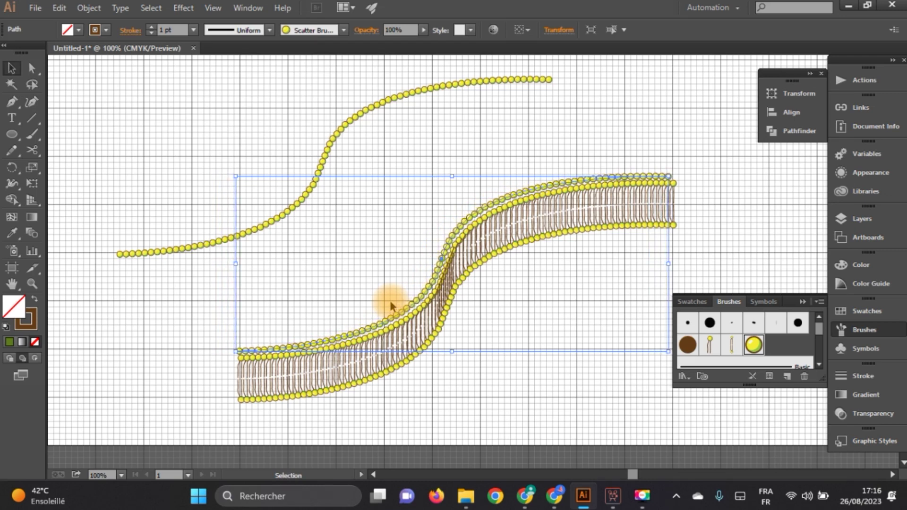
{"action": "key", "text": "Right"}
{"action": "key", "text": "Right"}
{"action": "key", "text": "Right"}
{"action": "key", "text": "Left"}
{"action": "key", "text": "Down"}
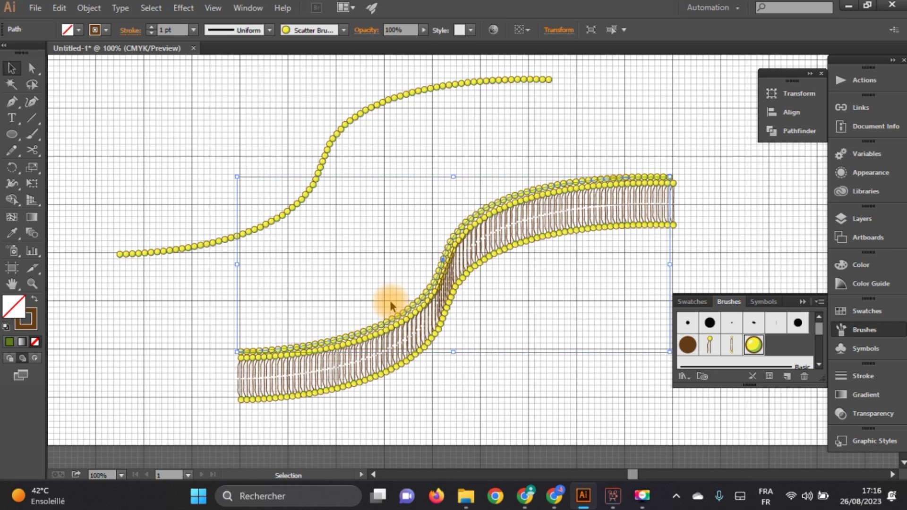
{"action": "left_click", "coordinate": [433, 407]}
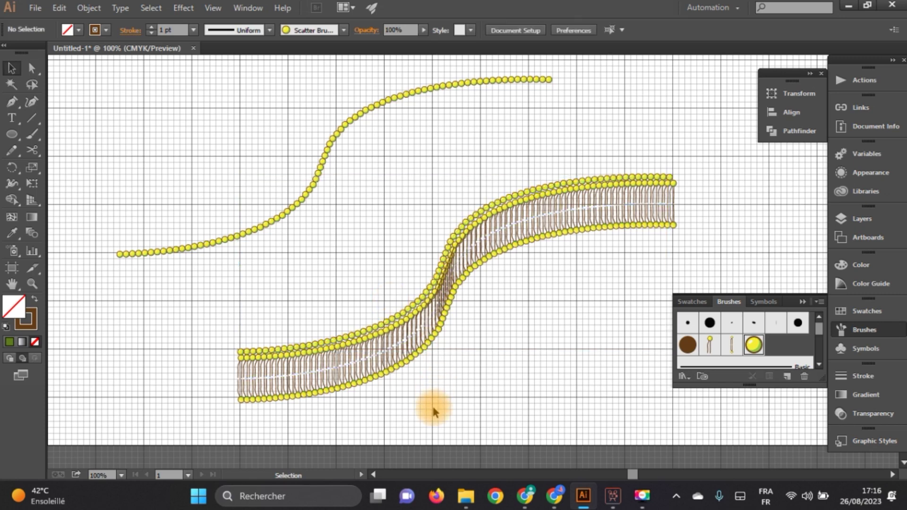
Step: Send the duplicated yellow-ball curve behind the stemmed-ball strip
{"action": "left_click", "coordinate": [545, 190]}
{"action": "right_click", "coordinate": [546, 191]}
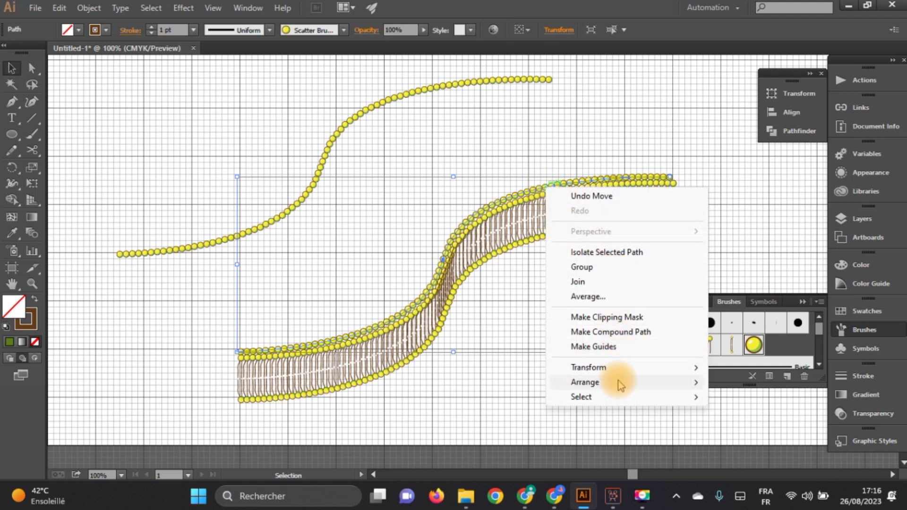
{"action": "mouse_move", "coordinate": [663, 380]}
{"action": "left_click", "coordinate": [747, 427]}
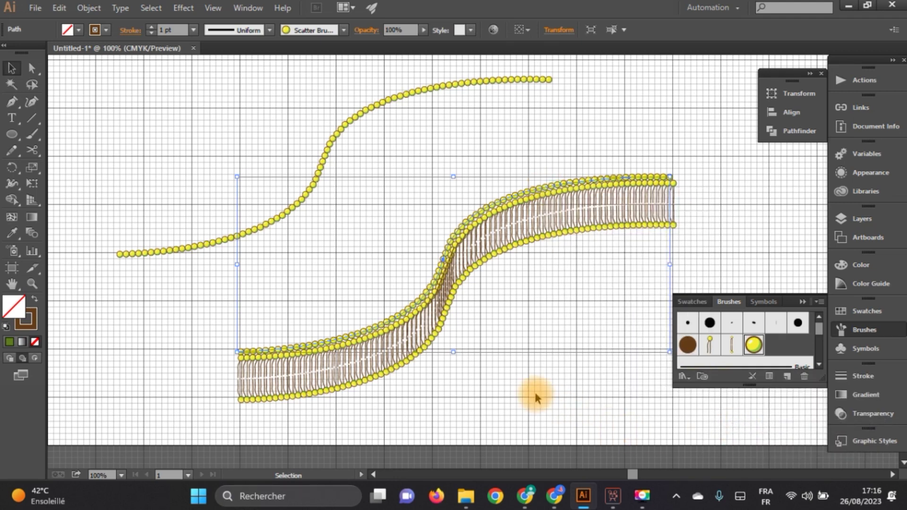
{"action": "left_click", "coordinate": [524, 373]}
Step: Shift the duplicated curve slightly right and down so its ends line up with the strip's ends
{"action": "left_click", "coordinate": [632, 181]}
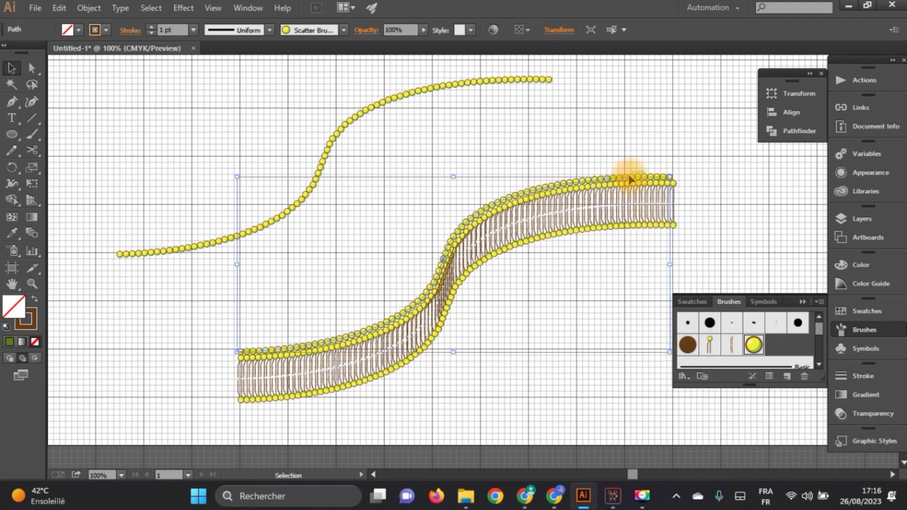
{"action": "left_click_drag", "start_coordinate": [631, 179], "coordinate": [631, 179]}
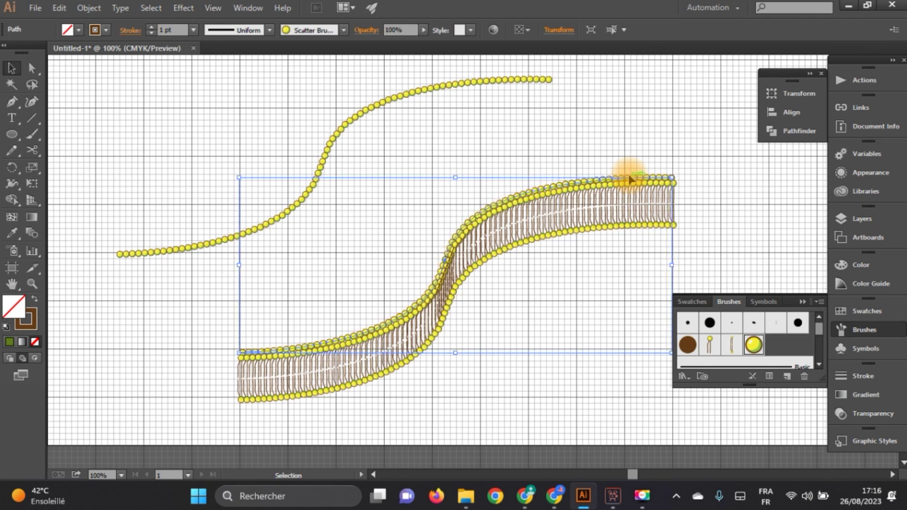
{"action": "left_click", "coordinate": [575, 150]}
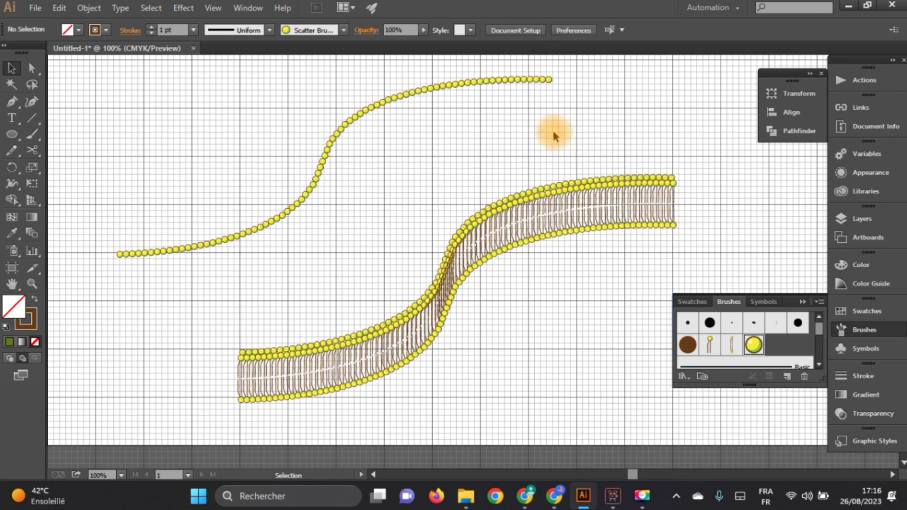
Step: Blend the upper yellow-ball curve with the duplicated curve along the strip's edge
{"action": "left_click", "coordinate": [498, 79]}
{"action": "left_click", "coordinate": [32, 233]}
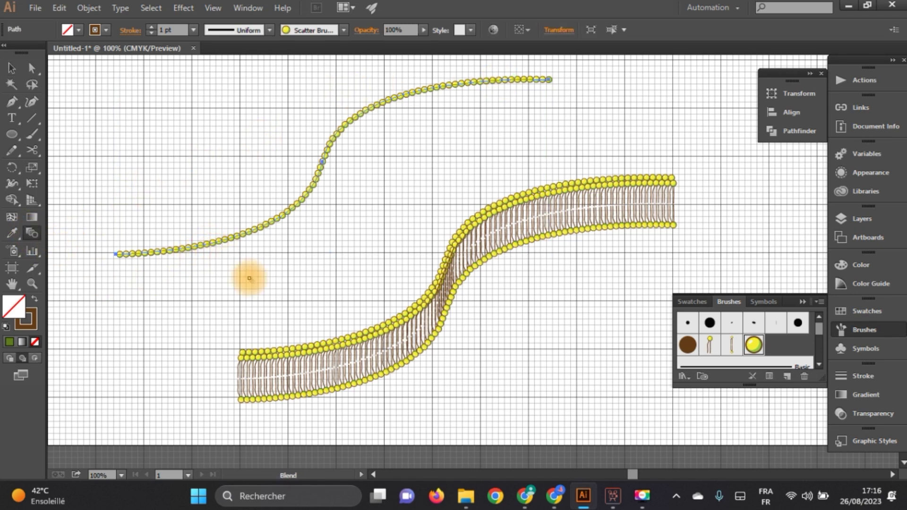
{"action": "left_click", "coordinate": [357, 332]}
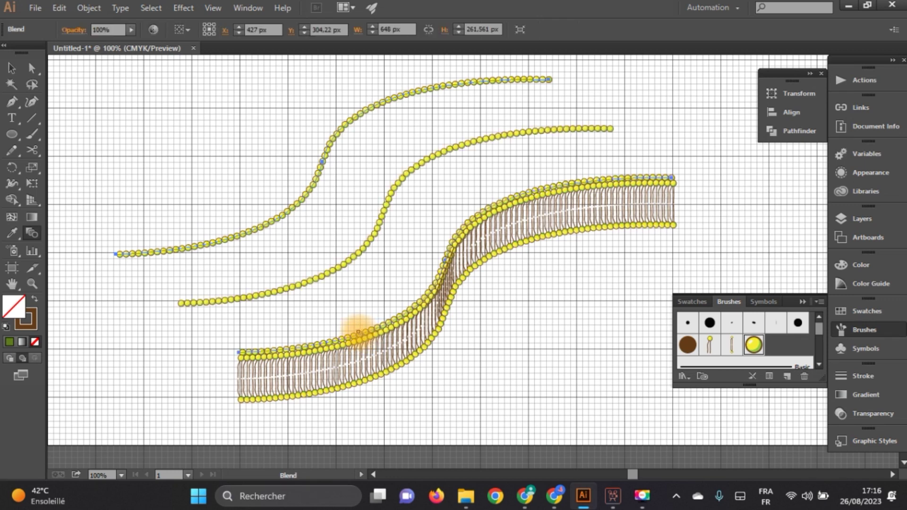
Step: Switch the yellow-ball blend's spacing from Smooth Color to Specified Steps and turn on the preview
{"action": "double_click", "coordinate": [33, 232]}
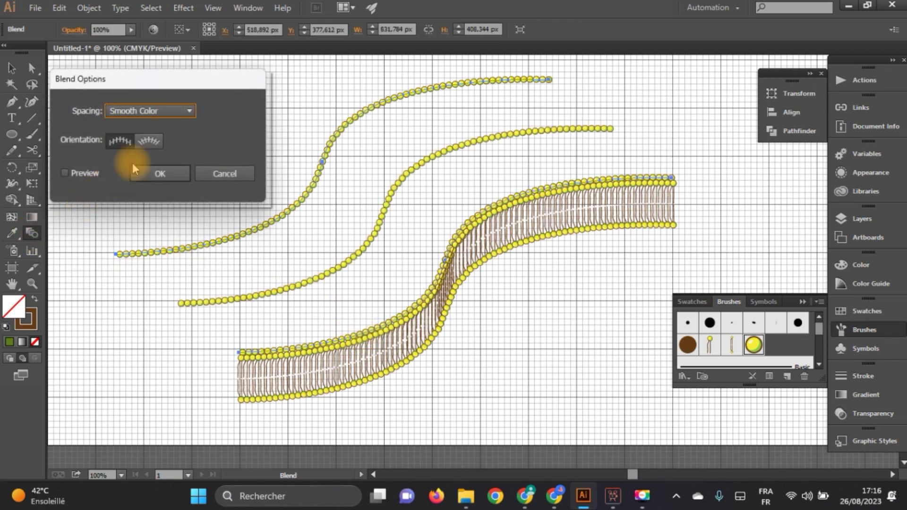
{"action": "left_click", "coordinate": [150, 111]}
{"action": "left_click", "coordinate": [137, 139]}
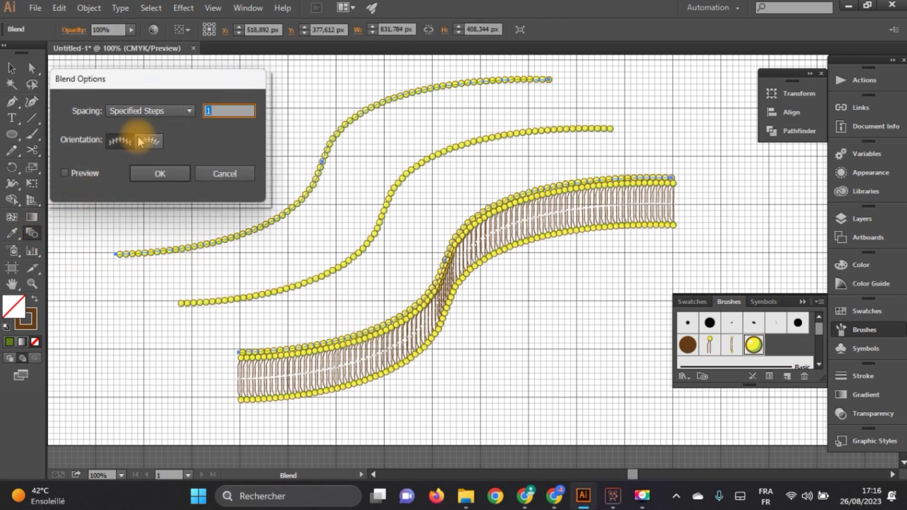
{"action": "left_click", "coordinate": [91, 173]}
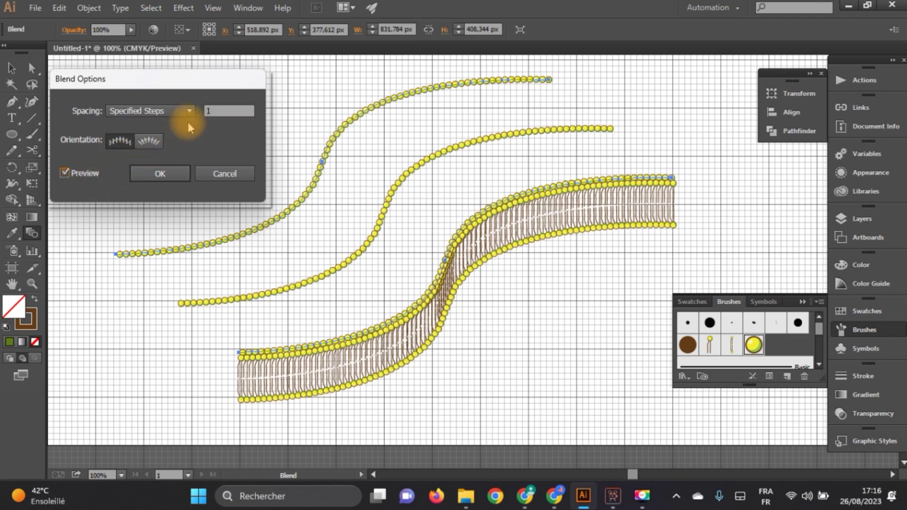
Step: Set the blend to 25 specified steps, accept the options and deselect the blended surface
{"action": "left_click", "coordinate": [216, 110]}
{"action": "key", "text": "Up"}
{"action": "key", "text": "Up"}
{"action": "key", "text": "Up"}
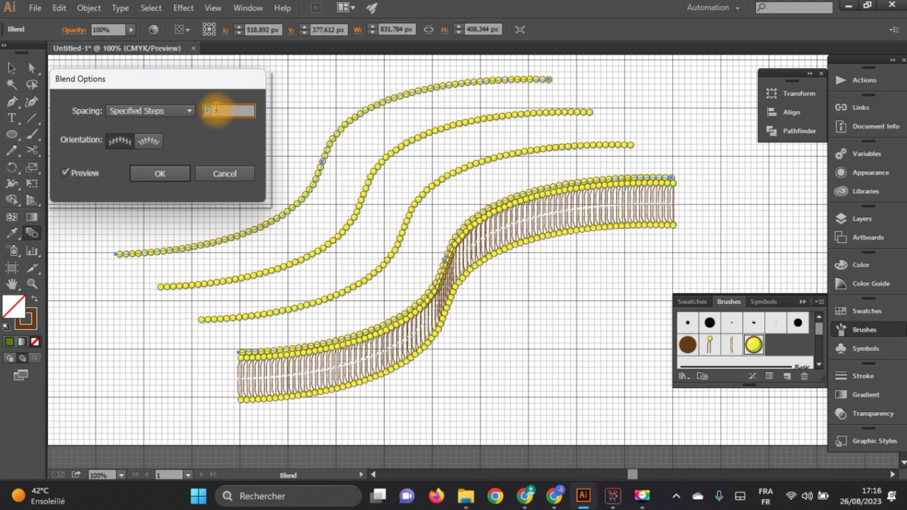
{"action": "key", "text": "Up"}
{"action": "key", "text": "Up"}
{"action": "key", "text": "Up"}
{"action": "key", "text": "Up"}
{"action": "key", "text": "Up"}
{"action": "key", "text": "Up"}
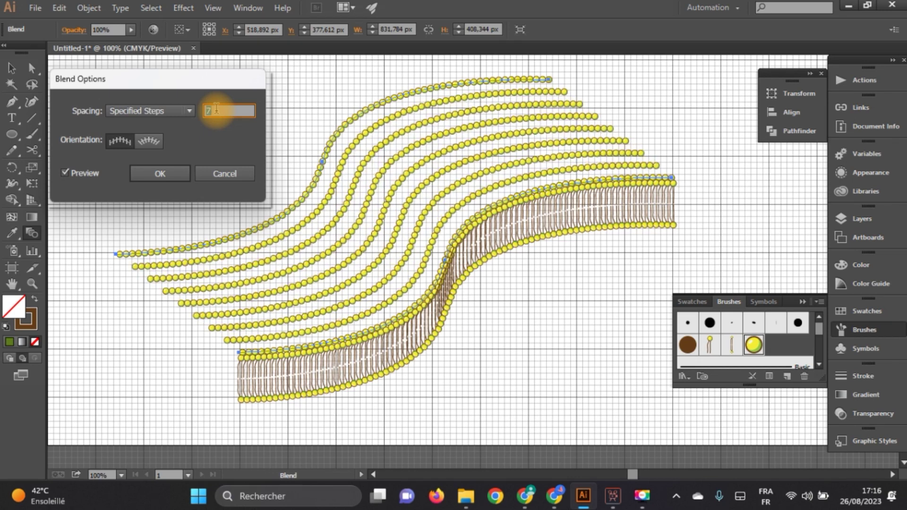
{"action": "key", "text": "Up"}
{"action": "key", "text": "Up"}
{"action": "key", "text": "Up"}
{"action": "key", "text": "Up"}
{"action": "key", "text": "Up"}
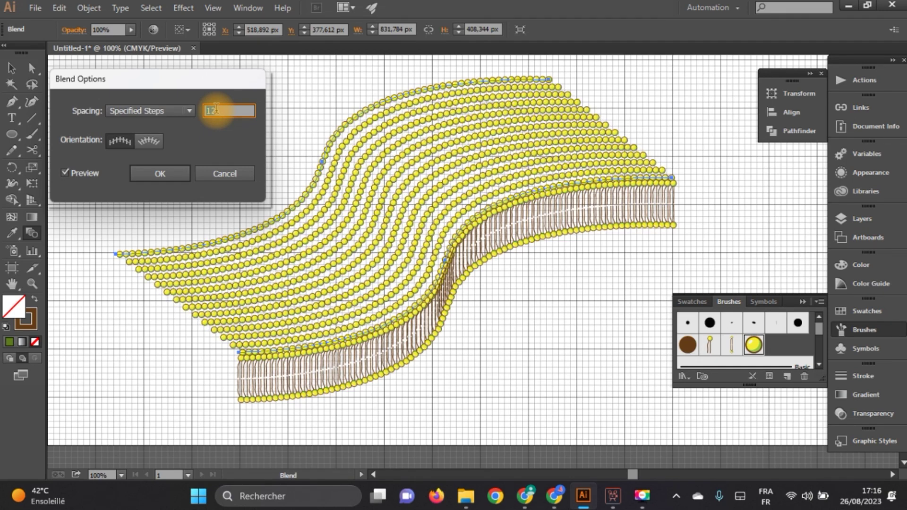
{"action": "key", "text": "Up"}
{"action": "key", "text": "Up"}
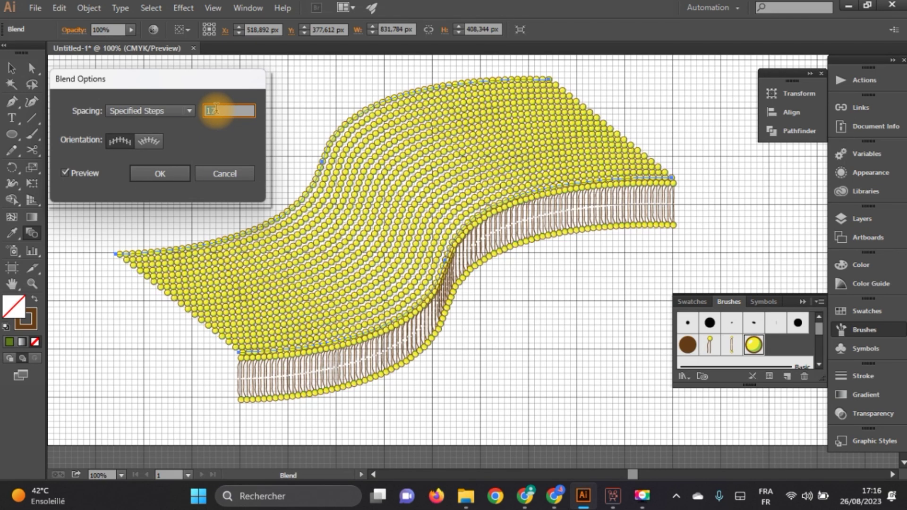
{"action": "key", "text": "Up"}
{"action": "key", "text": "Up"}
{"action": "key", "text": "Up"}
{"action": "key", "text": "Up"}
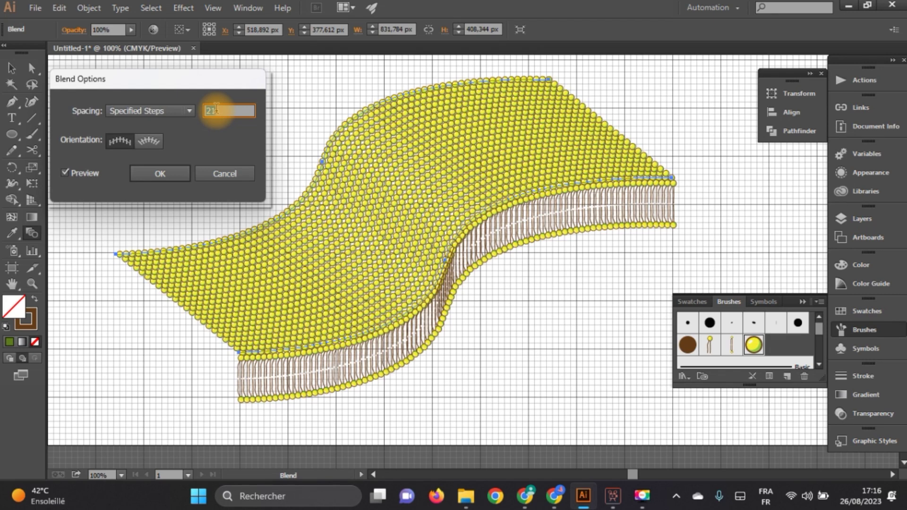
{"action": "key", "text": "Up"}
{"action": "key", "text": "Up"}
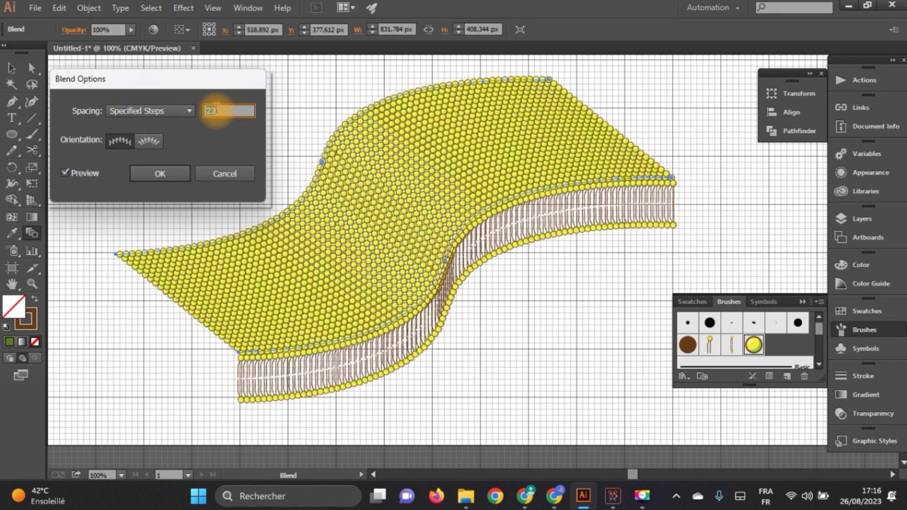
{"action": "key", "text": "Up"}
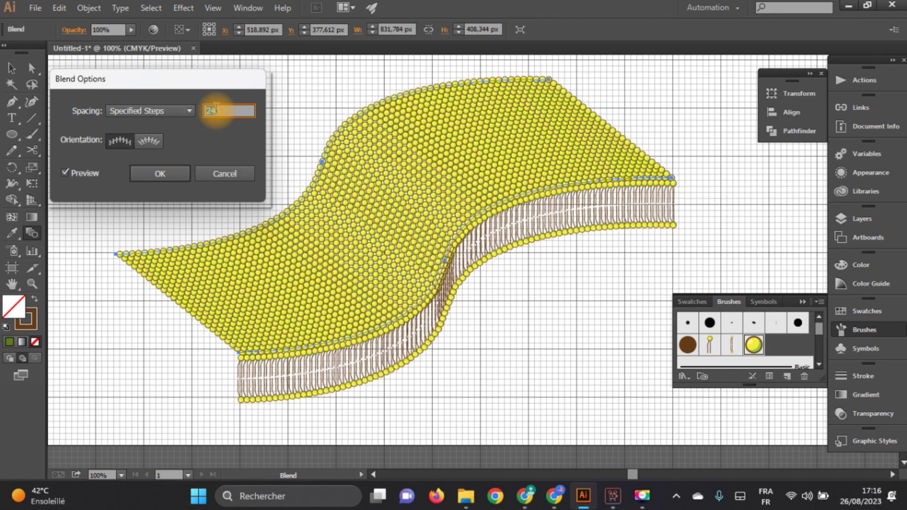
{"action": "key", "text": "Up"}
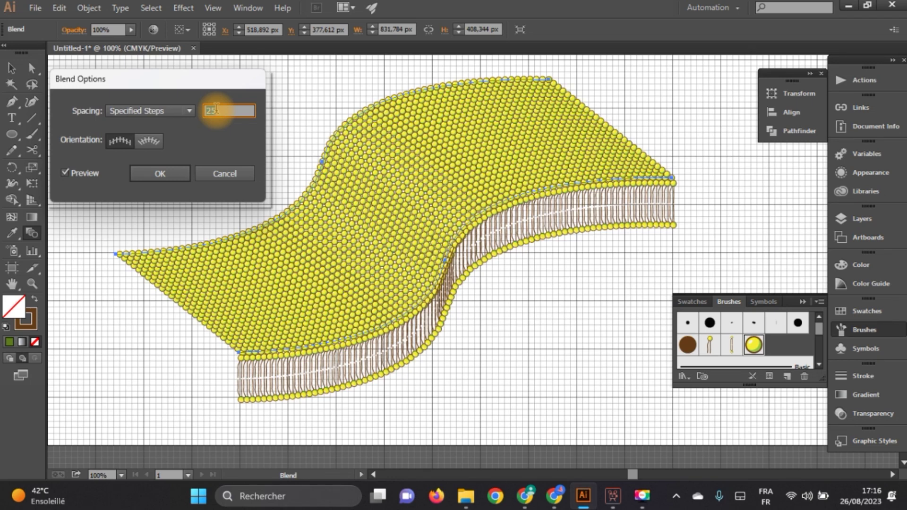
{"action": "left_click", "coordinate": [161, 169]}
{"action": "left_click", "coordinate": [12, 68]}
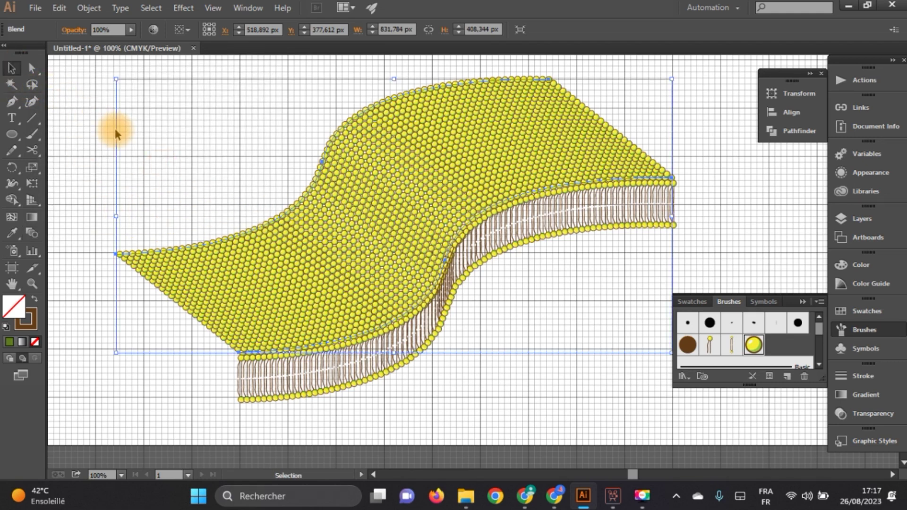
{"action": "left_click", "coordinate": [100, 166]}
Step: Draw a straight diagonal line with the Pen tool from the front strip's upper-left corner to the surface's far-left tip, ending the path deselected
{"action": "scroll", "coordinate": [117, 188], "scroll_direction": "down", "scroll_amount": 1}
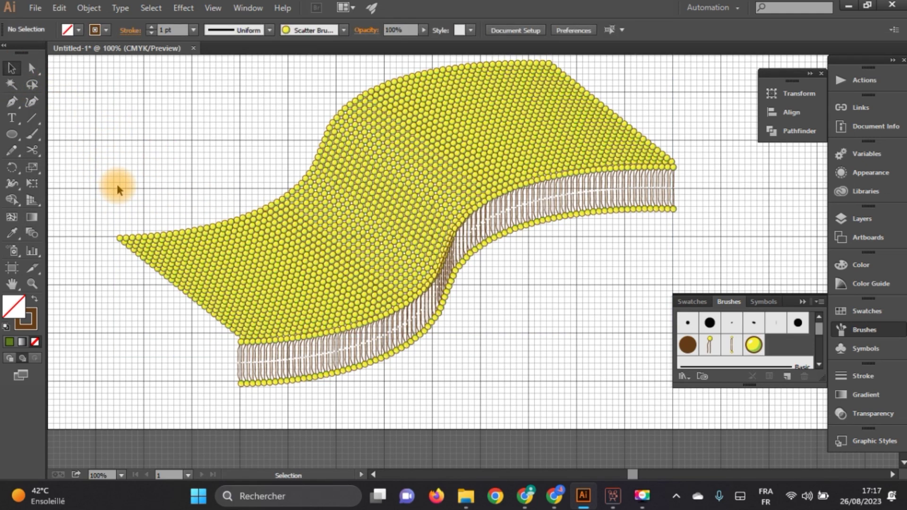
{"action": "scroll", "coordinate": [117, 188], "scroll_direction": "down", "scroll_amount": 1}
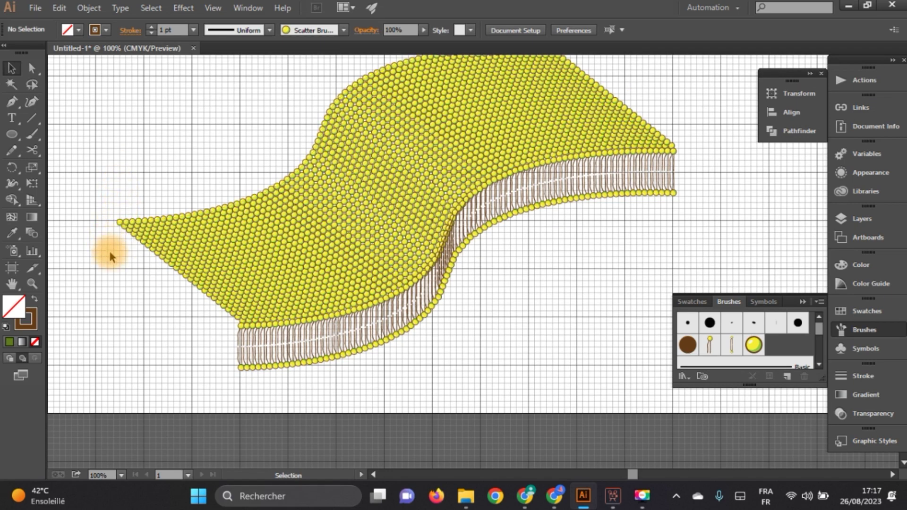
{"action": "scroll", "coordinate": [110, 254], "scroll_direction": "up", "scroll_amount": 2}
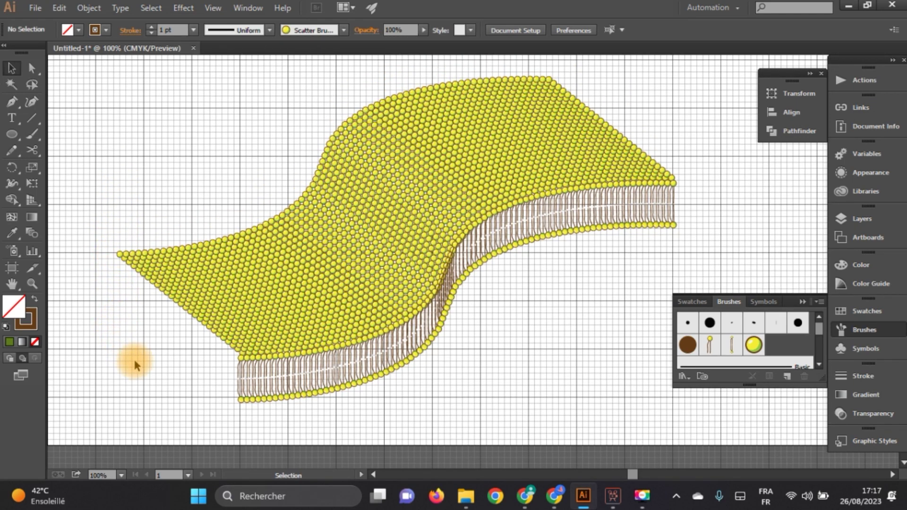
{"action": "scroll", "coordinate": [133, 357], "scroll_direction": "down", "scroll_amount": 1}
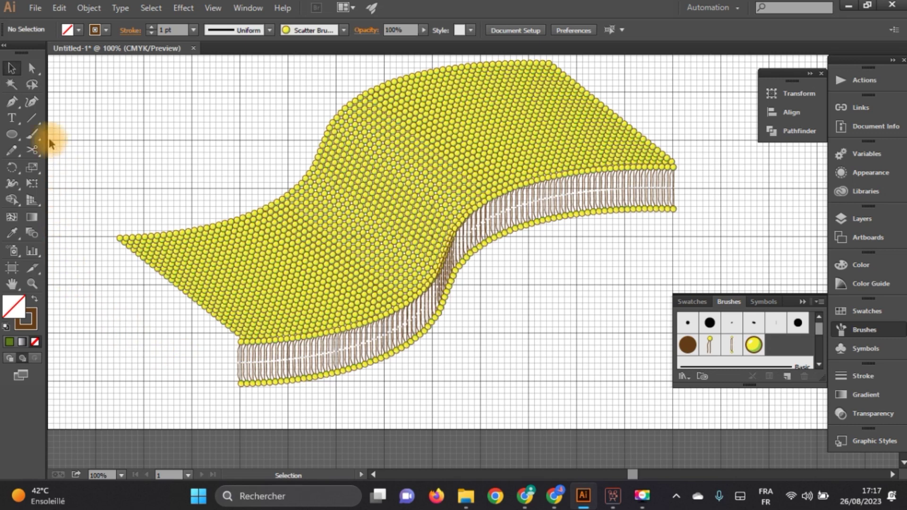
{"action": "left_click", "coordinate": [12, 101]}
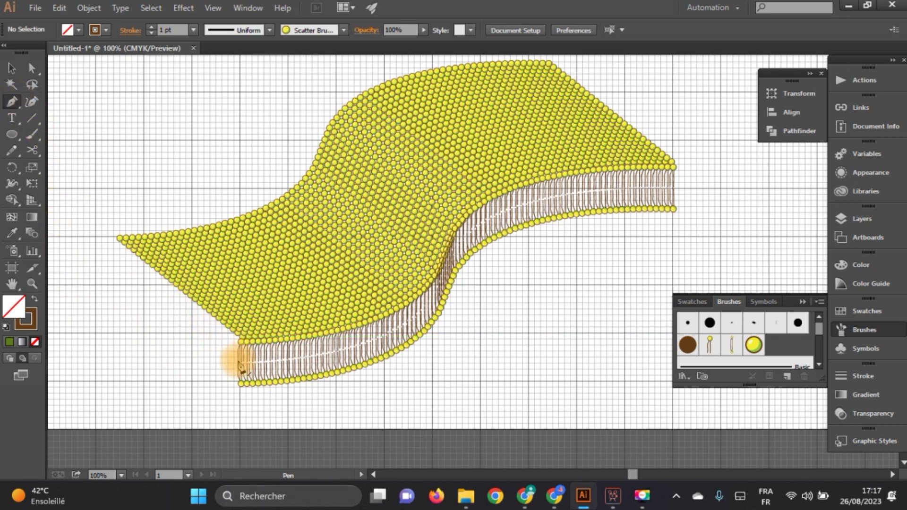
{"action": "scroll", "coordinate": [233, 359], "scroll_direction": "up", "scroll_amount": 1}
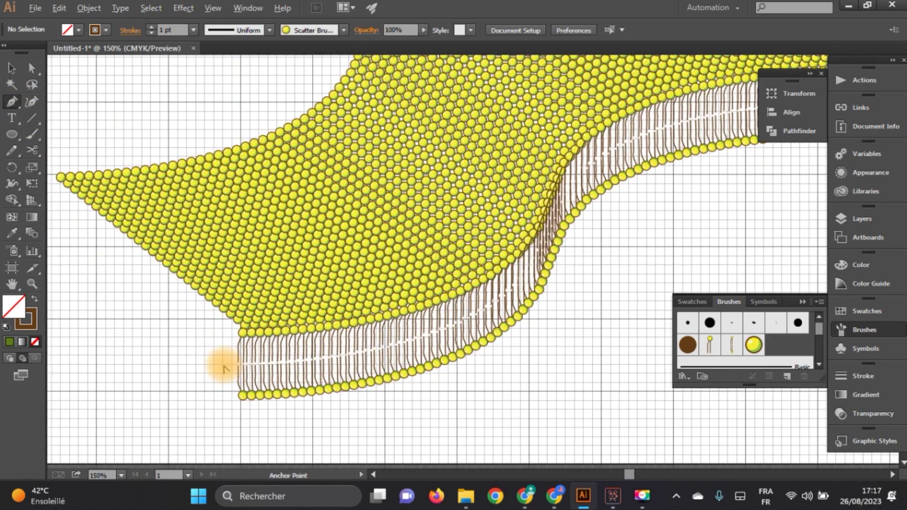
{"action": "left_click", "coordinate": [239, 330]}
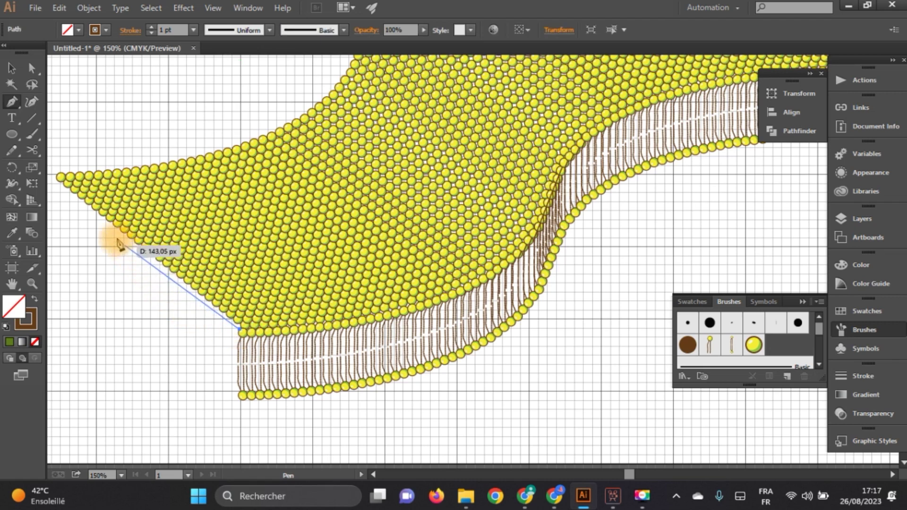
{"action": "left_click", "coordinate": [58, 180]}
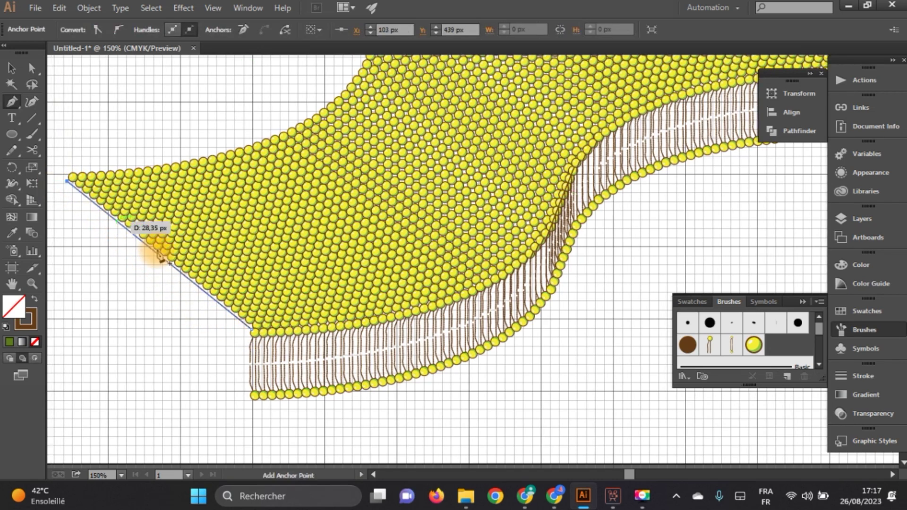
{"action": "left_click", "coordinate": [11, 68]}
{"action": "left_click", "coordinate": [143, 97]}
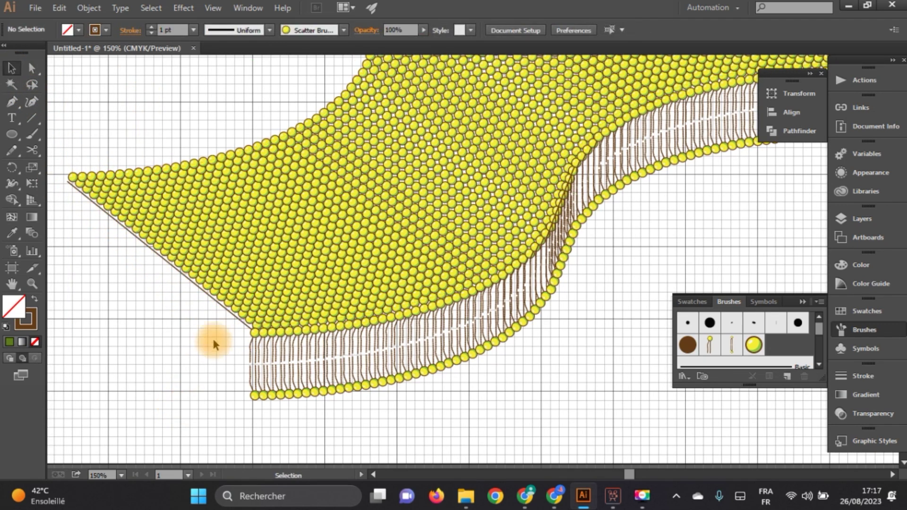
Step: Apply the scatter brush of stems with balls at both ends to the diagonal line and move it down below the surface's edge
{"action": "left_click", "coordinate": [216, 305]}
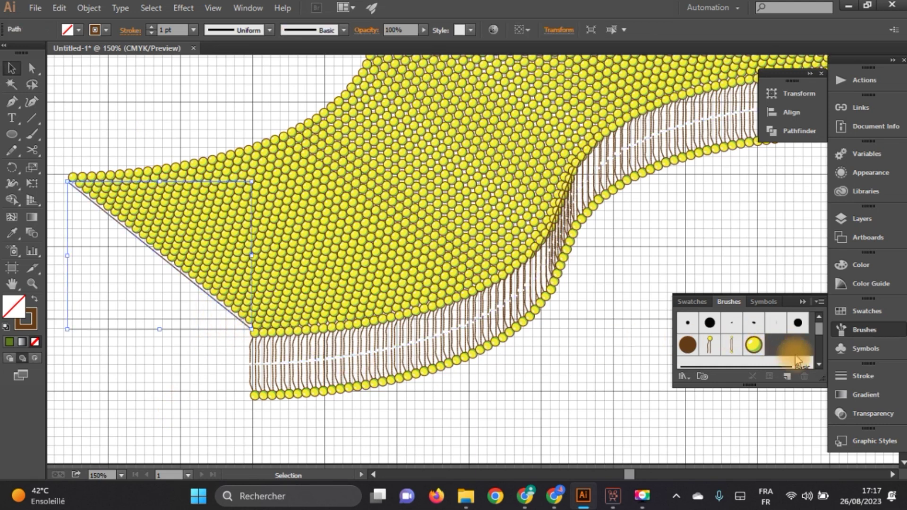
{"action": "left_click", "coordinate": [732, 349]}
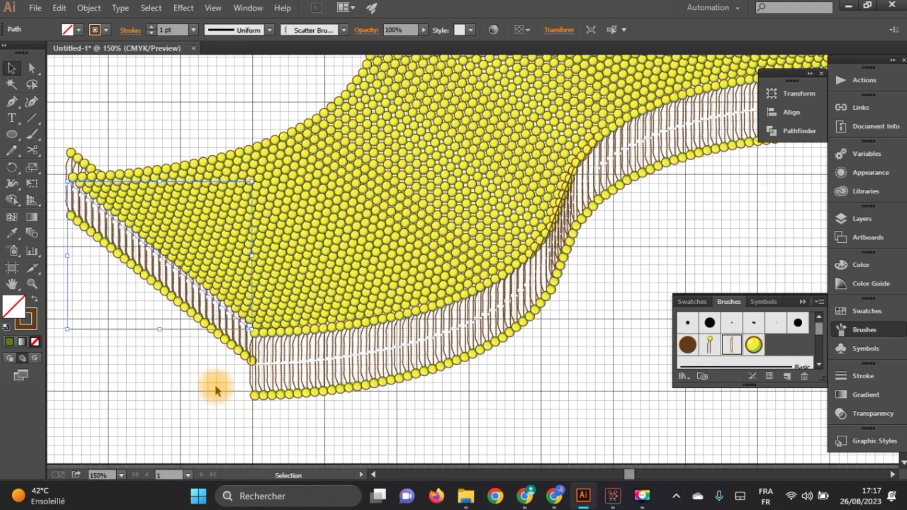
{"action": "left_click_drag", "start_coordinate": [221, 333], "coordinate": [213, 360]}
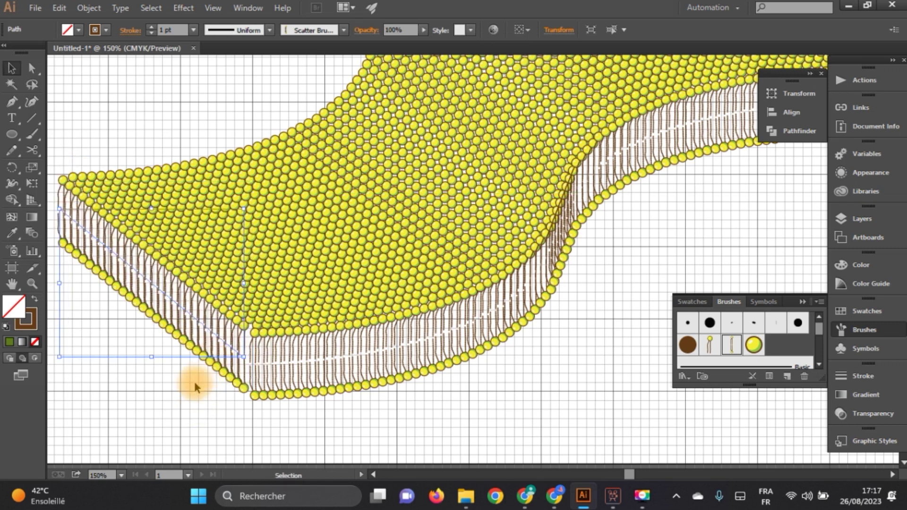
Step: Nudge the diagonal strip right and slightly down until it meets the front strip's corner and the surface's left edge, then deselect it
{"action": "key", "text": "Right"}
{"action": "key", "text": "Right"}
{"action": "key", "text": "Right"}
{"action": "key", "text": "Right"}
{"action": "key", "text": "Right"}
{"action": "key", "text": "Down"}
{"action": "key", "text": "Down"}
{"action": "key", "text": "Down"}
{"action": "key", "text": "Down"}
{"action": "key", "text": "Down"}
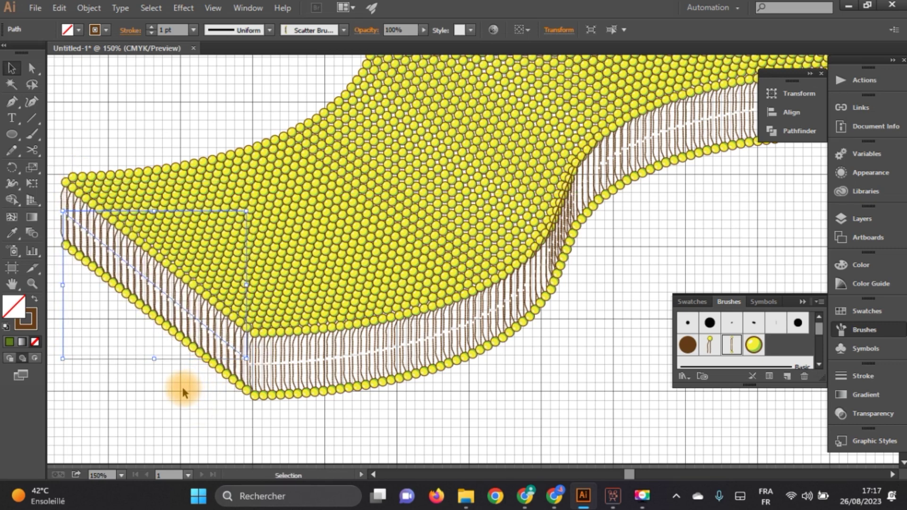
{"action": "key", "text": "Down"}
{"action": "key", "text": "Down"}
{"action": "key", "text": "Down"}
{"action": "key", "text": "Down"}
{"action": "key", "text": "Down"}
{"action": "key", "text": "Right"}
{"action": "key", "text": "Right"}
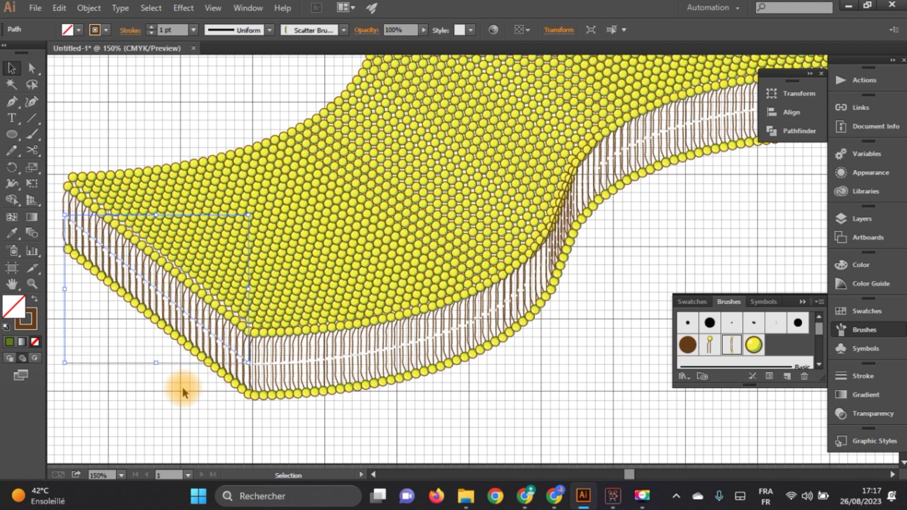
{"action": "key", "text": "Up"}
{"action": "key", "text": "Up"}
{"action": "key", "text": "Up"}
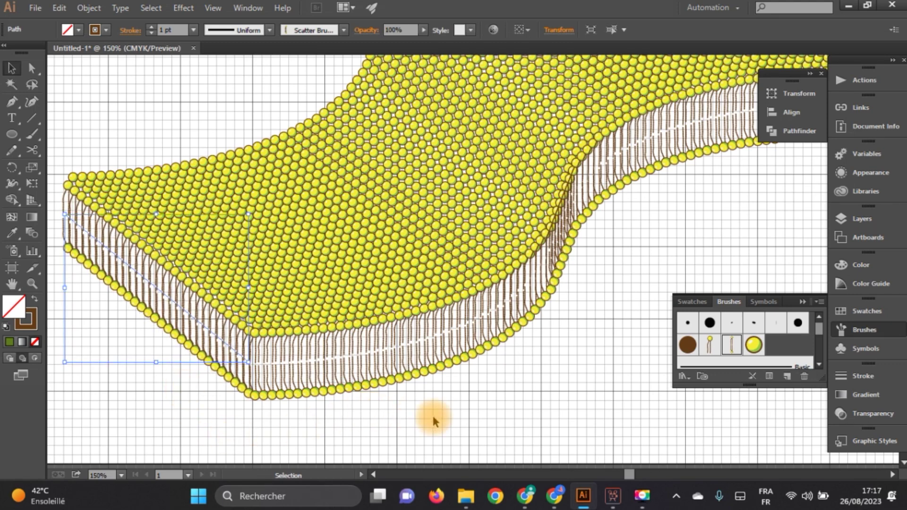
{"action": "left_click", "coordinate": [433, 417]}
{"action": "key", "text": "ctrl+0"}
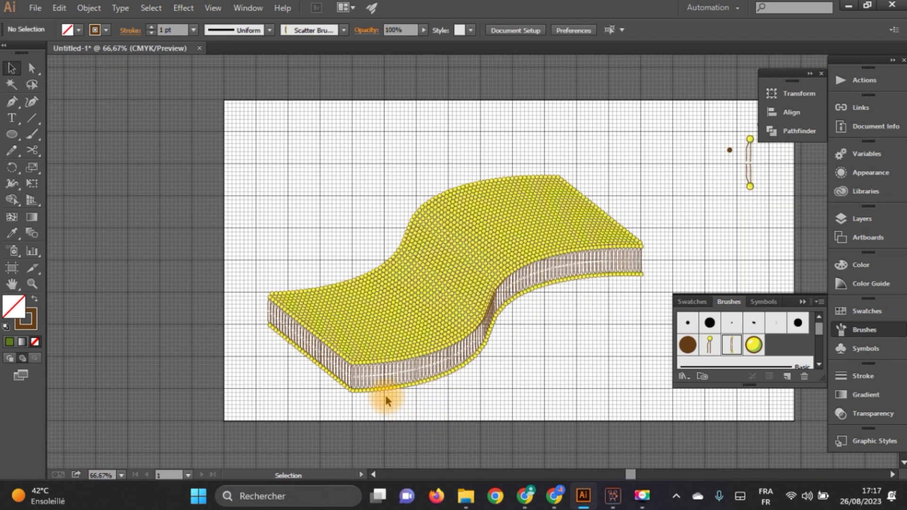
{"action": "key", "text": "ctrl+1"}
{"action": "scroll", "coordinate": [418, 397], "scroll_direction": "left", "scroll_amount": 2}
{"action": "scroll", "coordinate": [427, 405], "scroll_direction": "right", "scroll_amount": 3}
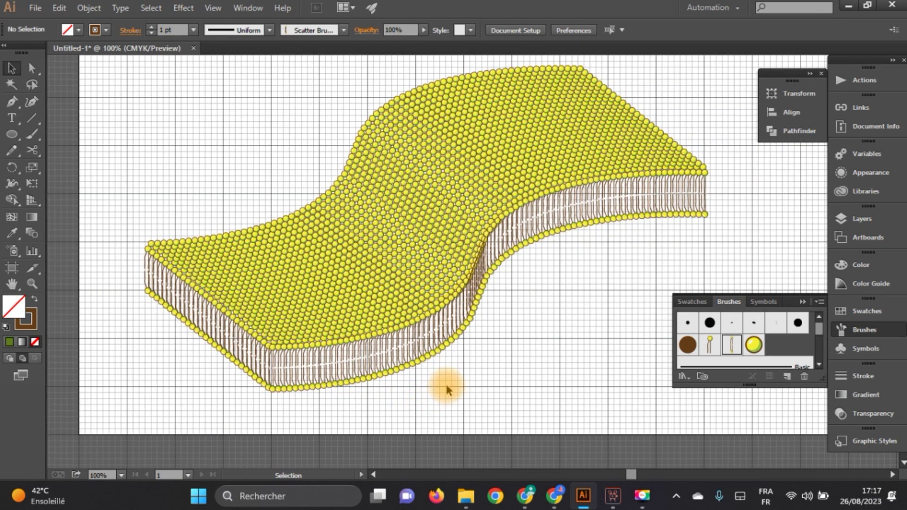